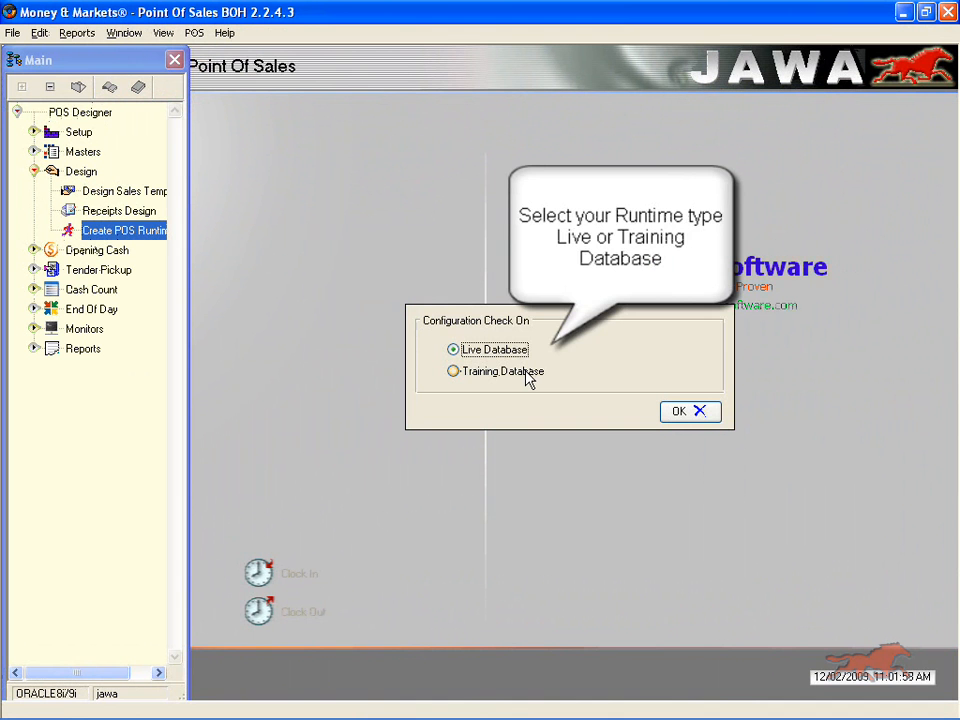
Create a live-database POS runtime from the JAWA template in the c:\program files directory.
{"action": "left_click", "coordinate": [676, 413]}
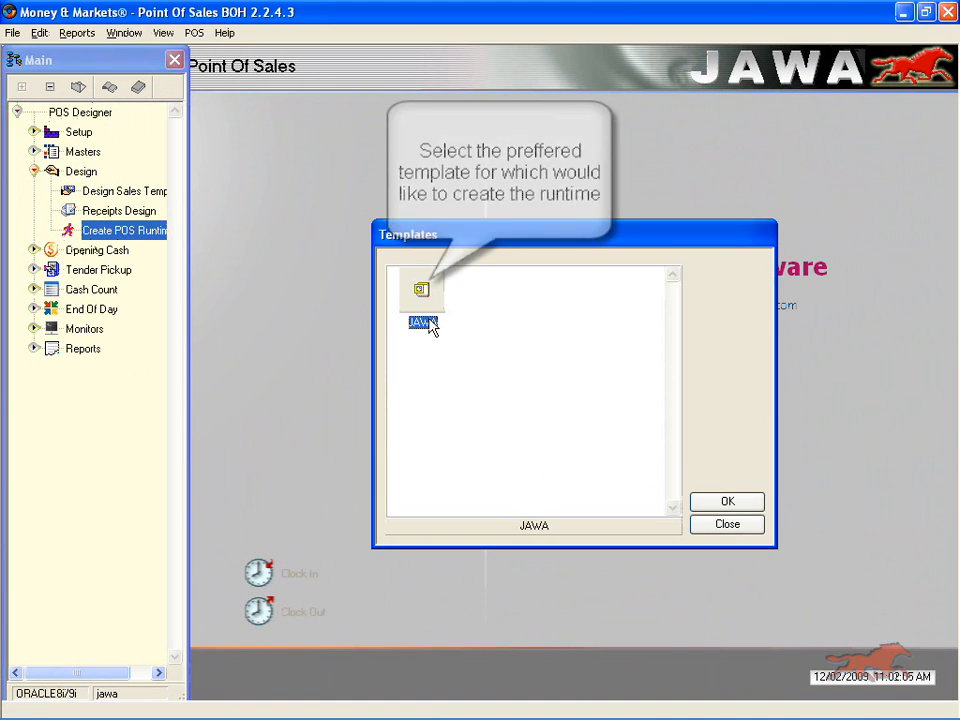
{"action": "double_click", "coordinate": [430, 326]}
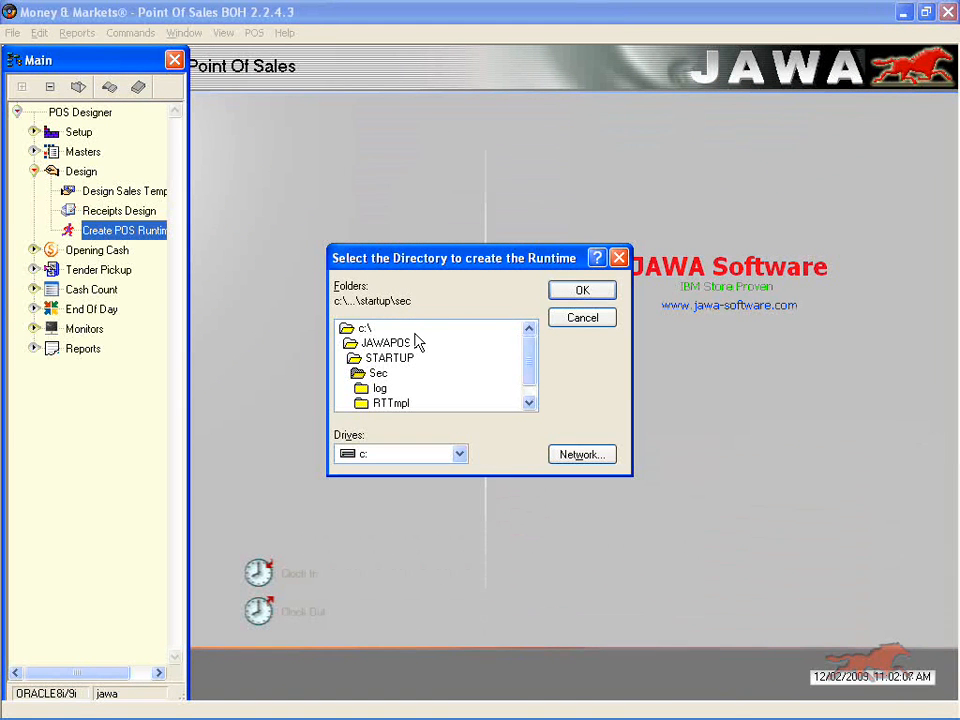
{"action": "double_click", "coordinate": [415, 334]}
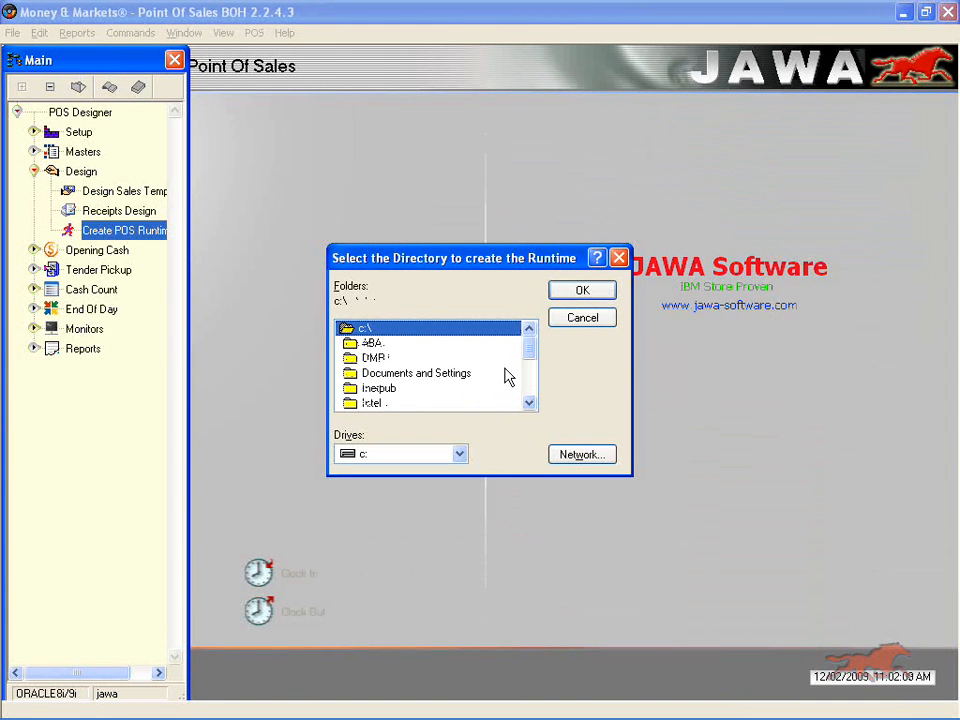
{"action": "left_click_drag", "start_coordinate": [533, 364], "coordinate": [531, 390]}
{"action": "double_click", "coordinate": [467, 390]}
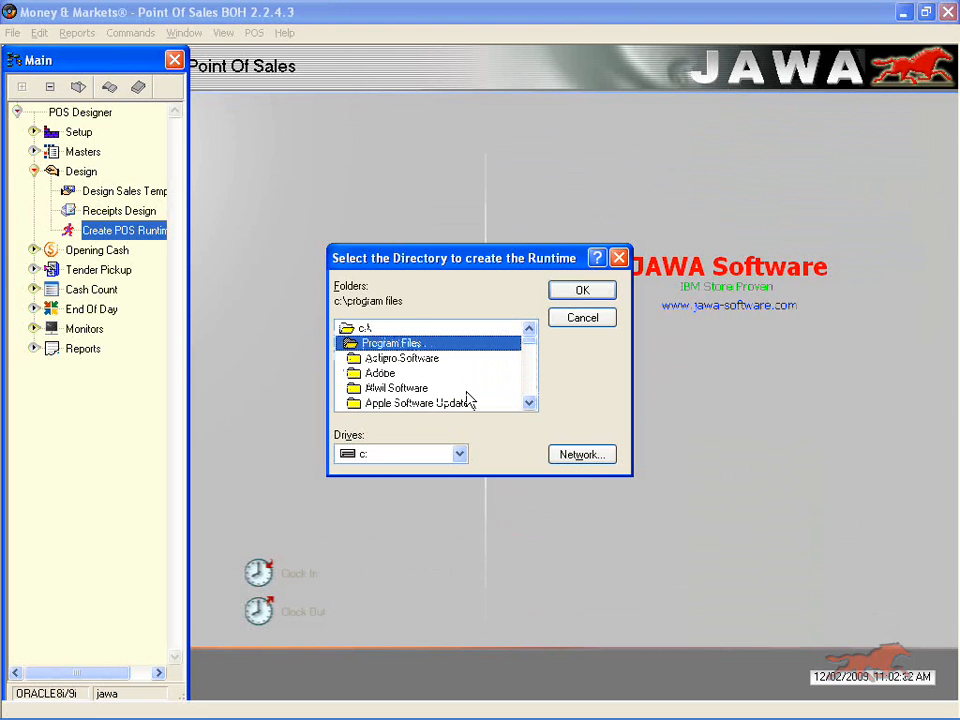
{"action": "left_click", "coordinate": [580, 292]}
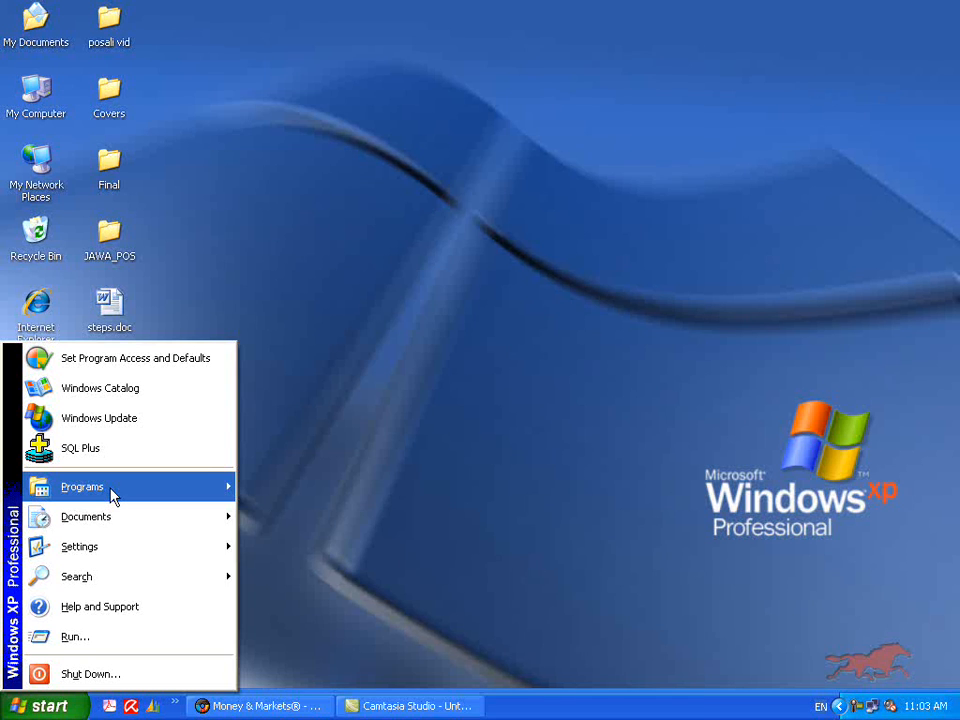
Create a desktop shortcut to the installed Omnis Studio 3.3 Runtime program.
{"action": "mouse_move", "coordinate": [111, 497]}
{"action": "mouse_move", "coordinate": [645, 228]}
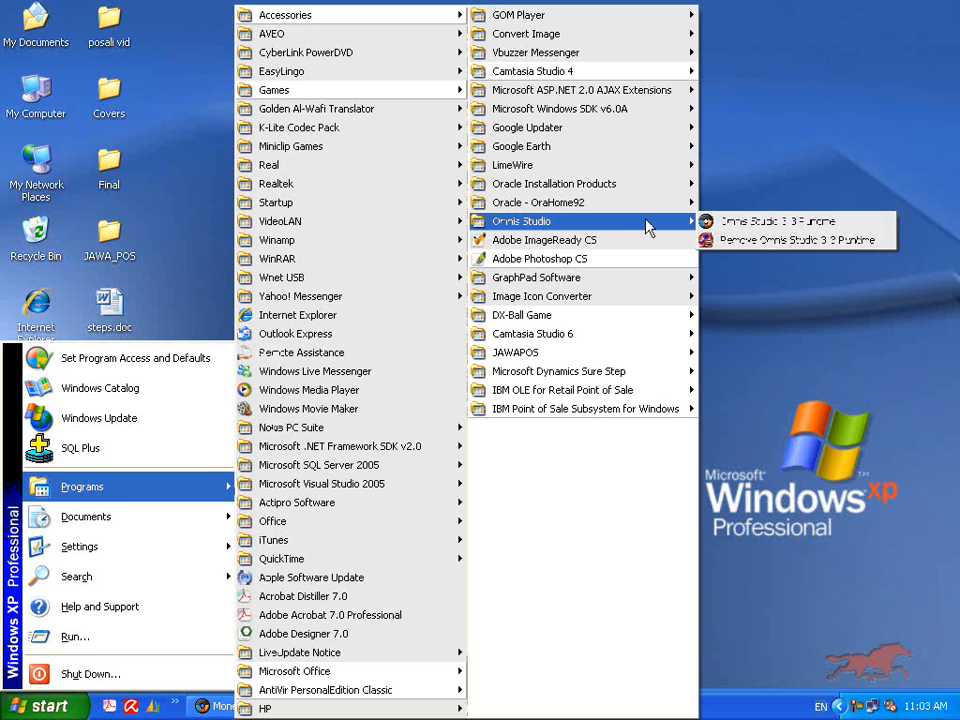
{"action": "right_click", "coordinate": [705, 221]}
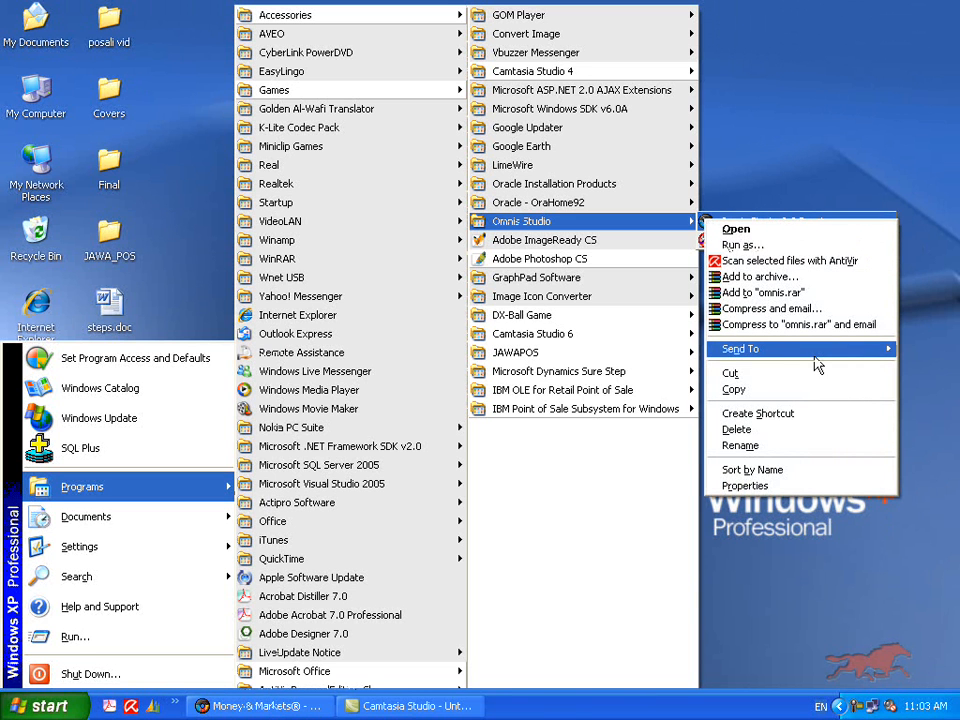
{"action": "mouse_move", "coordinate": [815, 364]}
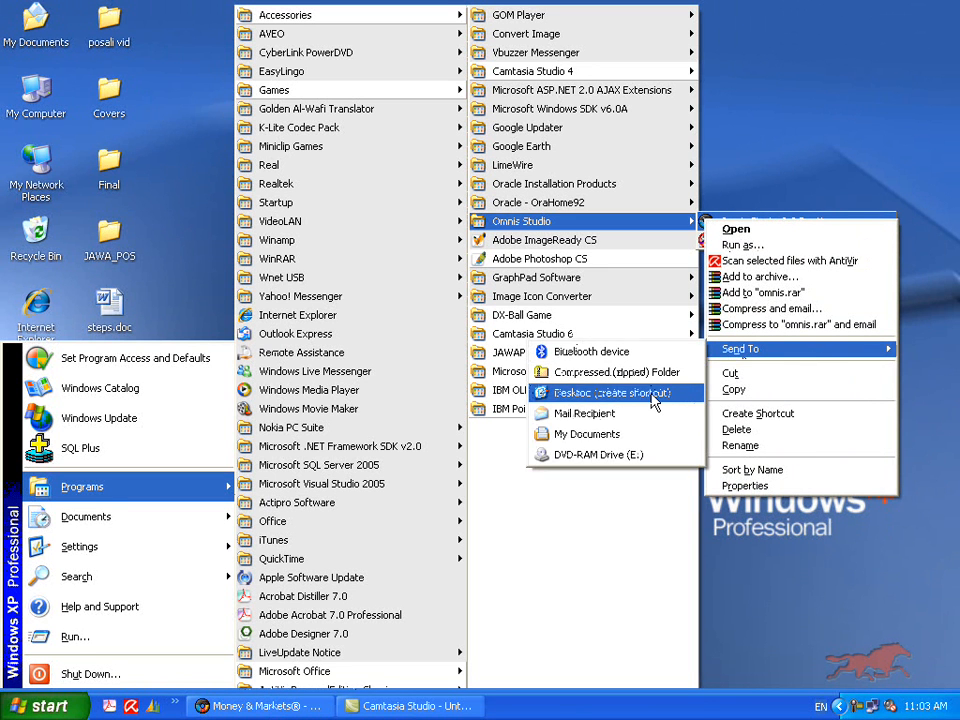
{"action": "left_click", "coordinate": [652, 395]}
{"action": "mouse_move", "coordinate": [652, 392]}
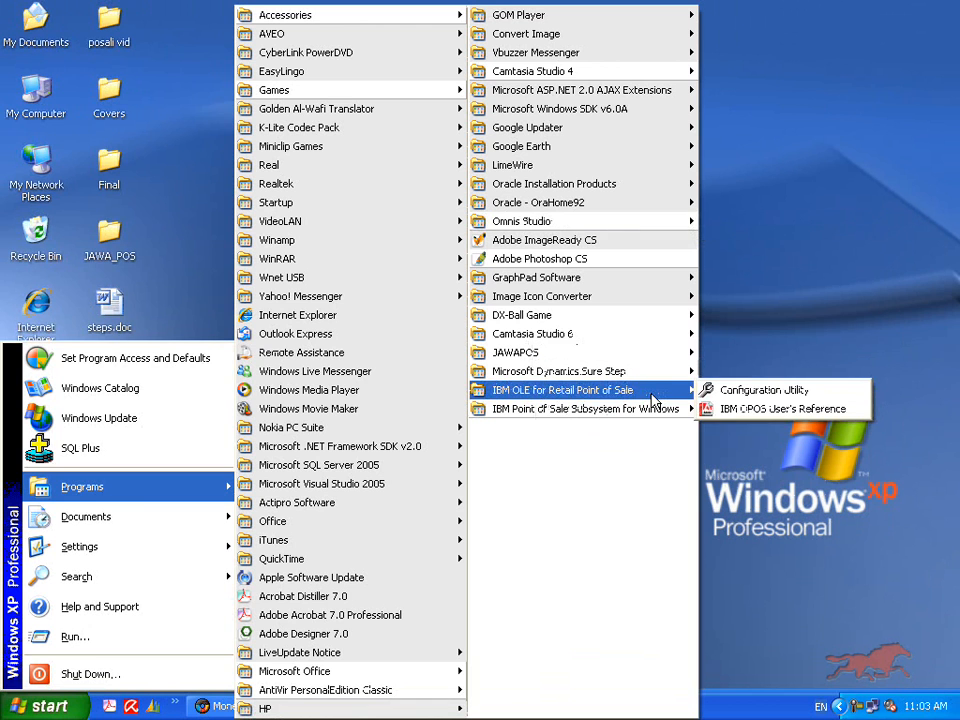
{"action": "left_click", "coordinate": [210, 260]}
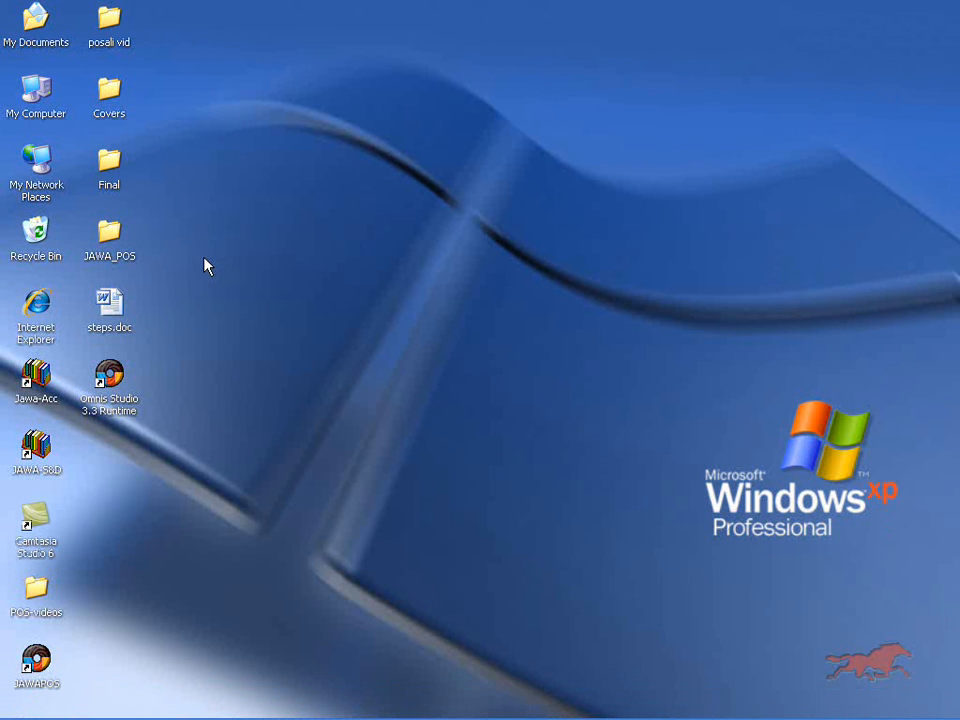
Append C:\PROGRAM FILES\POS\STARTUP.LBS to the target of the Omnis Studio 3.3 Runtime desktop shortcut and rename the shortcut JAWA-FOH.
{"action": "right_click", "coordinate": [97, 408]}
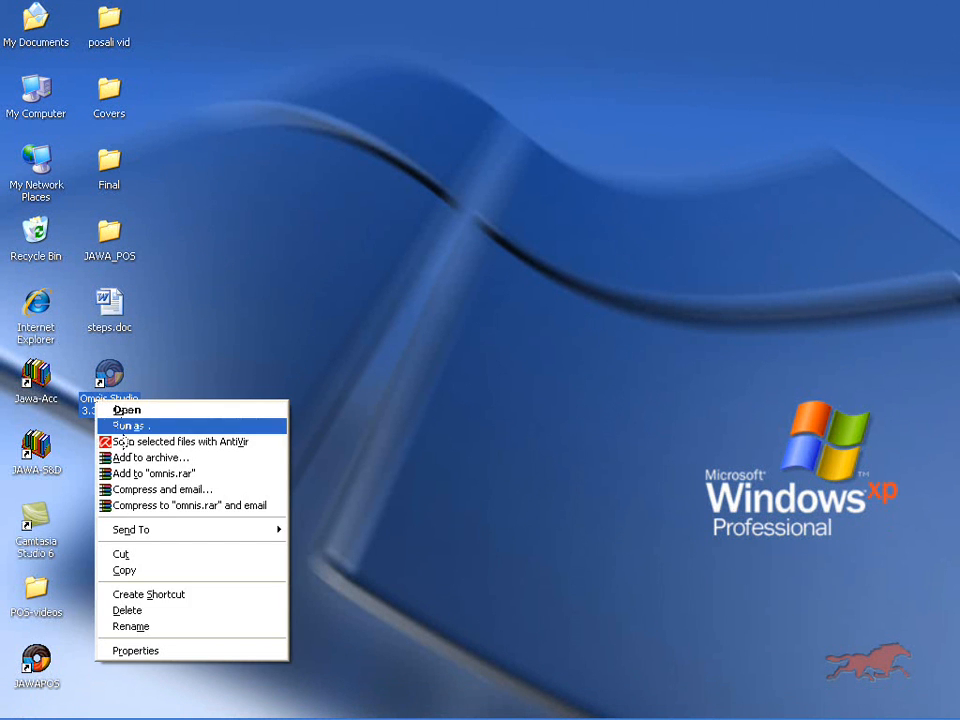
{"action": "left_click", "coordinate": [174, 651]}
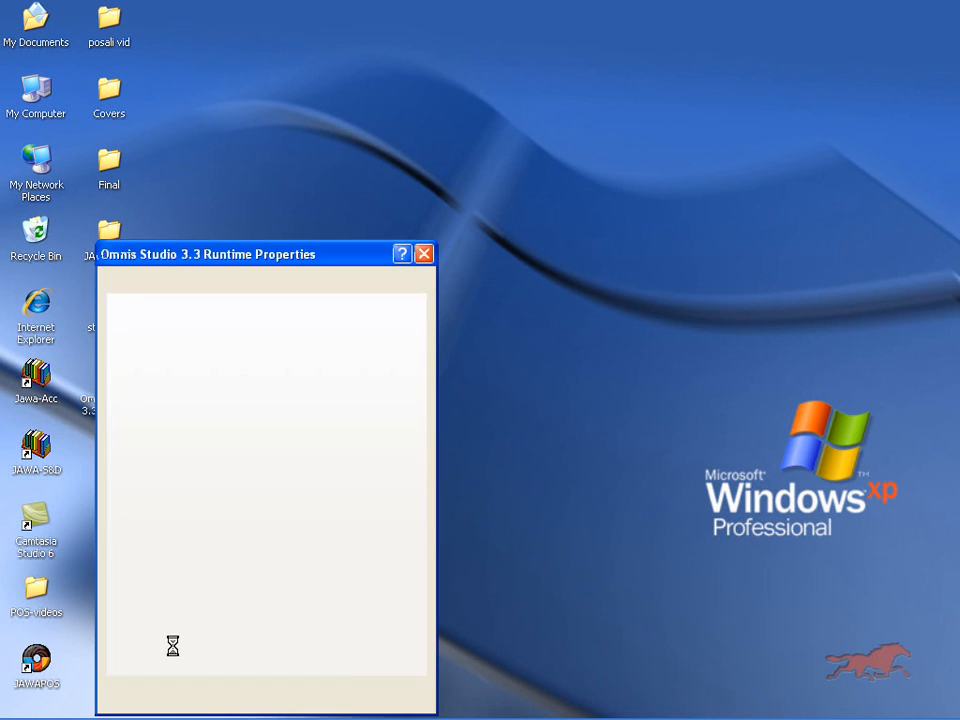
{"action": "left_click", "coordinate": [261, 563]}
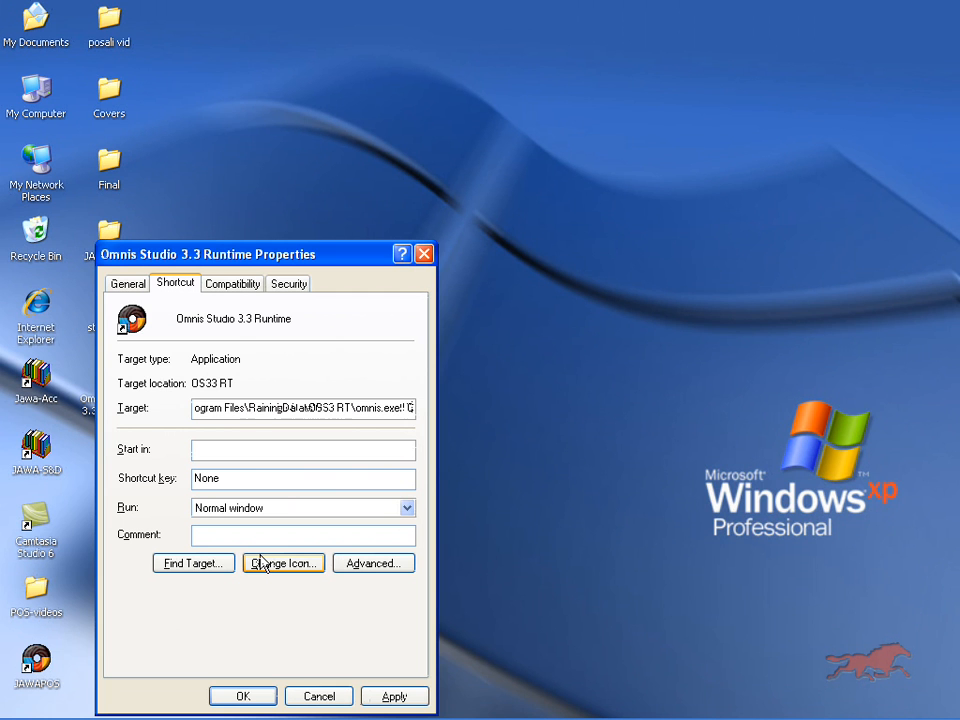
{"action": "type", "text": "C:\\"}
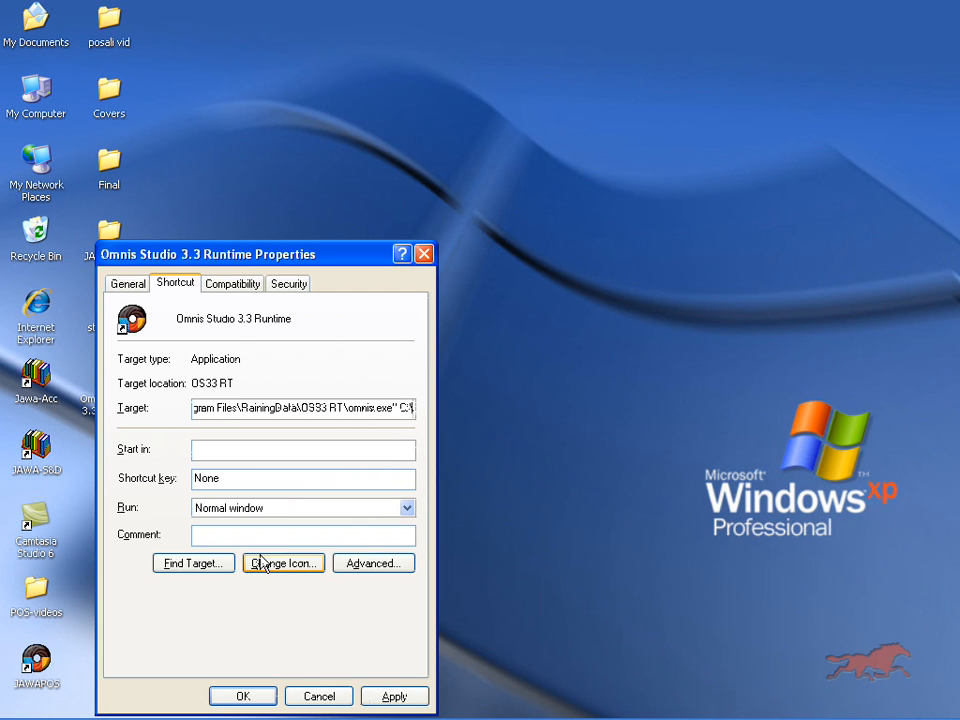
{"action": "type", "text": "PROGRAM"}
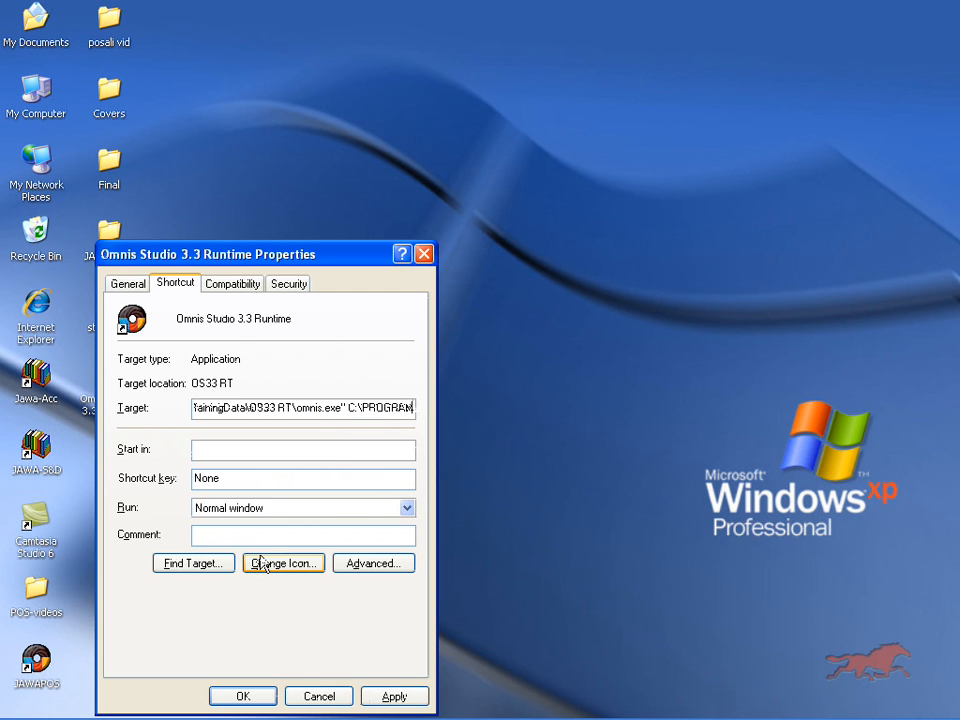
{"action": "type", "text": " FILES\\POS\\"}
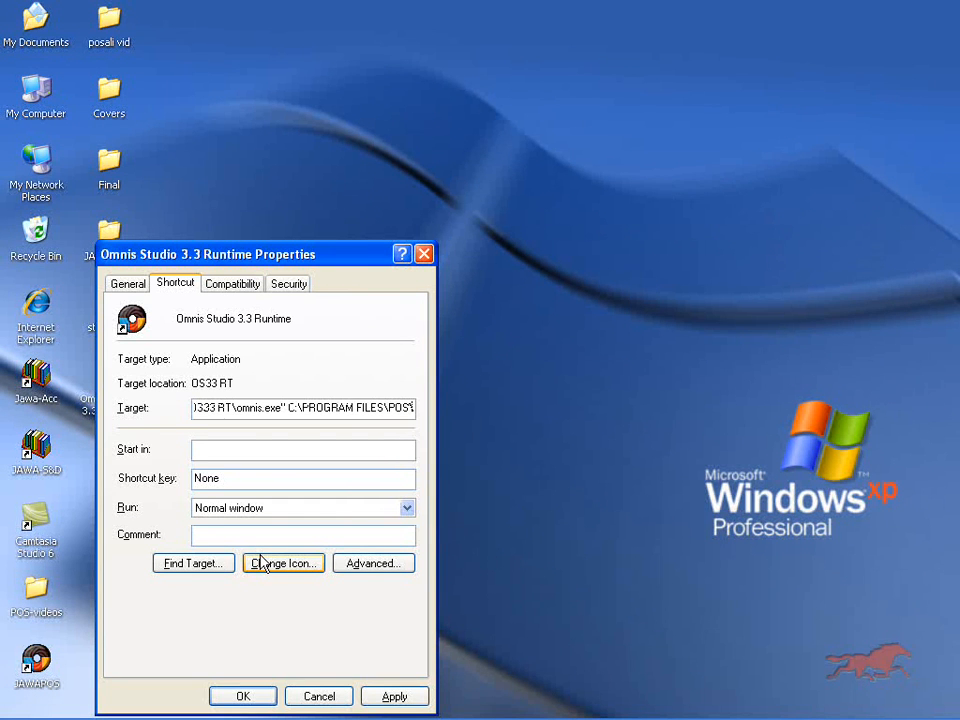
{"action": "type", "text": "ST"}
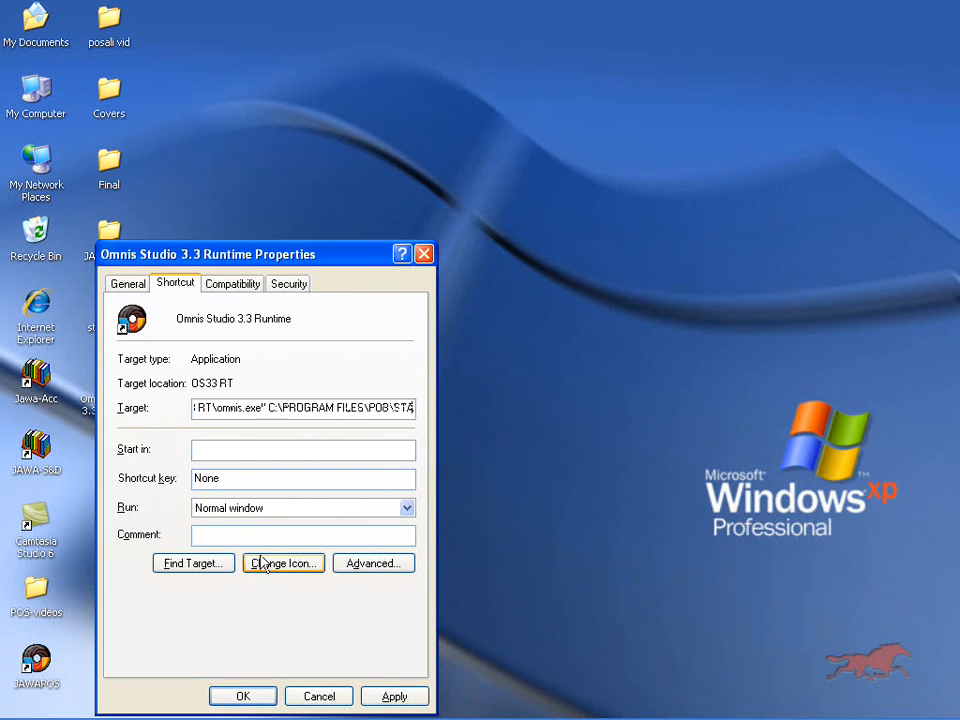
{"action": "type", "text": "ARTUP"}
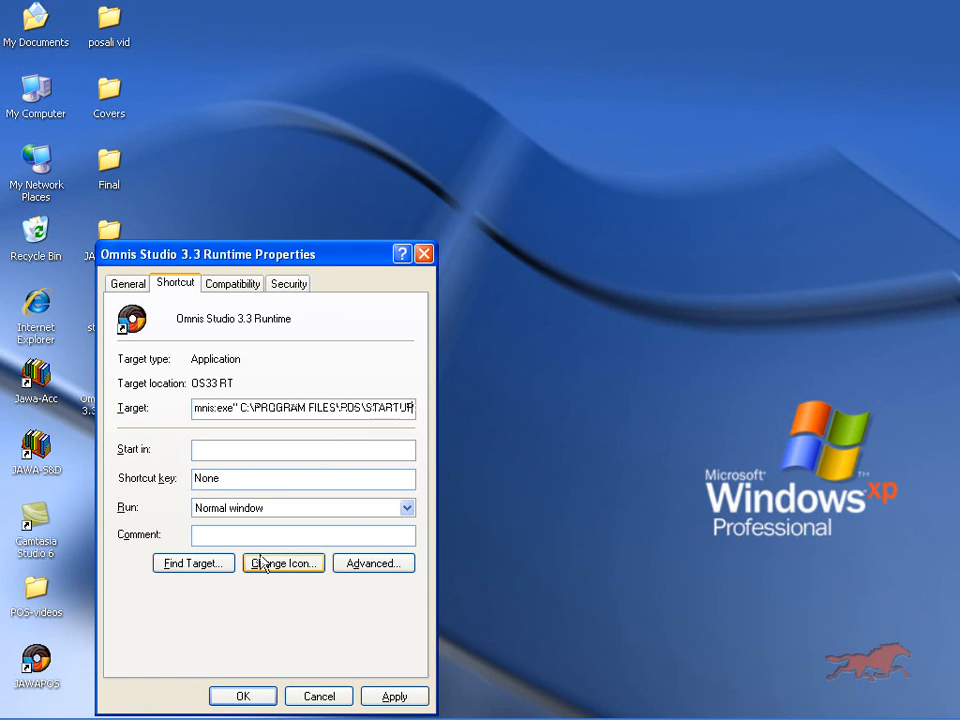
{"action": "type", "text": ".LBS"}
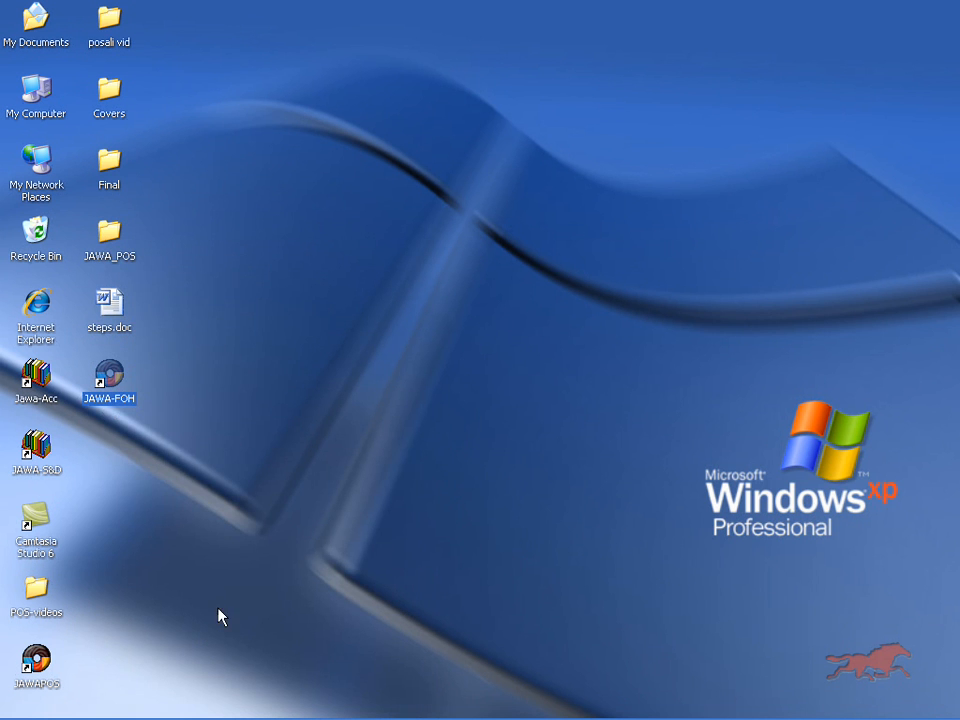
Launch JAWA-FOH from the desktop, connect to the live database, enter the user ID and clock in.
{"action": "double_click", "coordinate": [113, 404]}
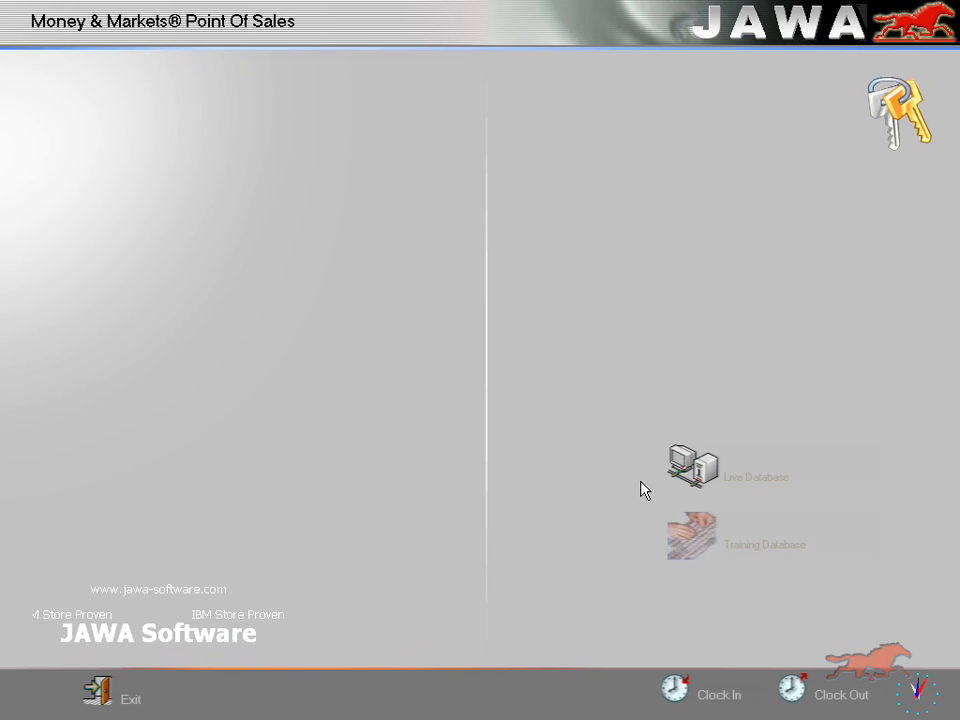
{"action": "left_click", "coordinate": [693, 463]}
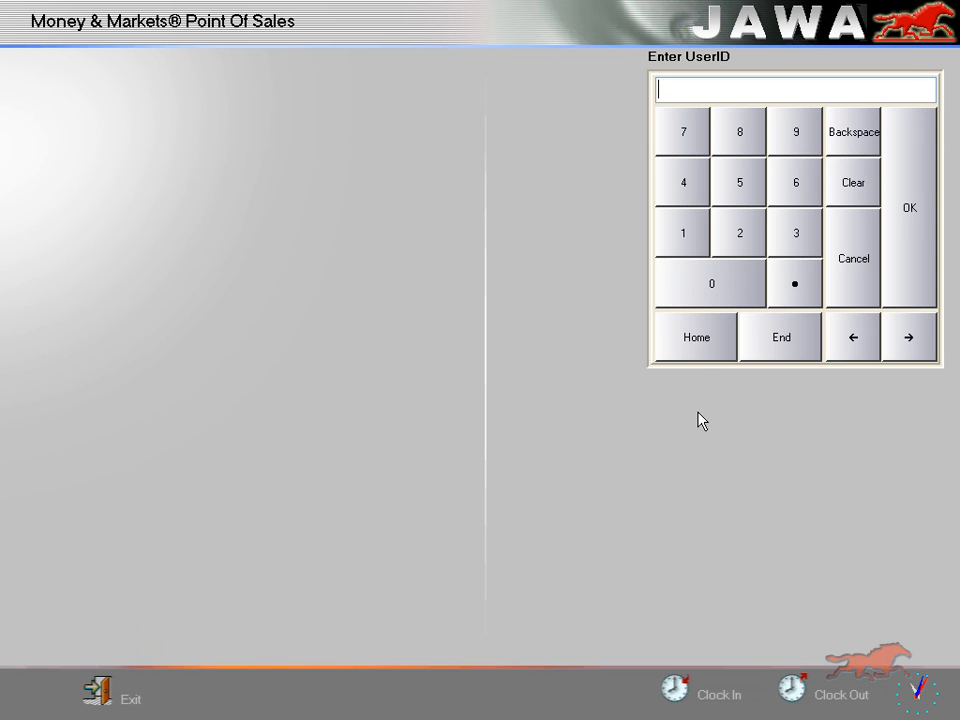
{"action": "left_click", "coordinate": [686, 241]}
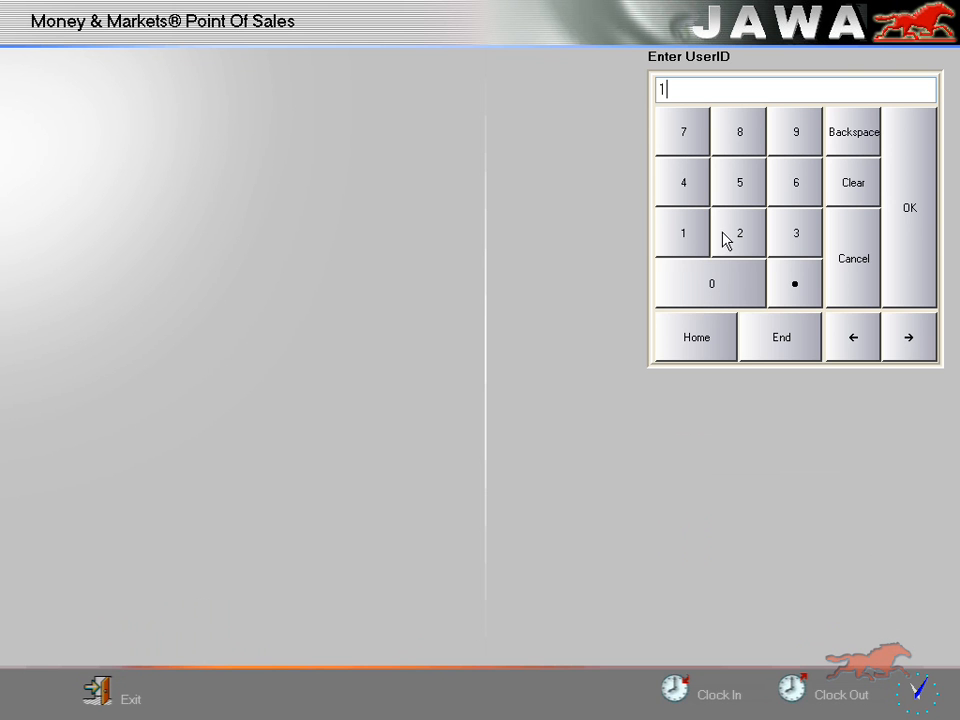
{"action": "left_click", "coordinate": [911, 240]}
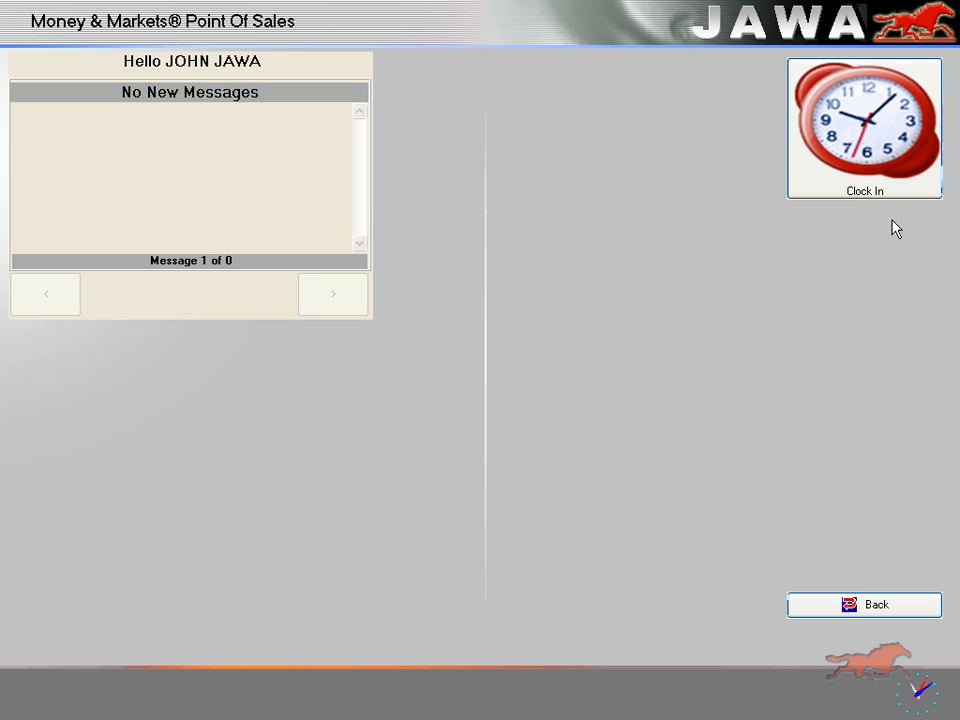
{"action": "left_click", "coordinate": [893, 187]}
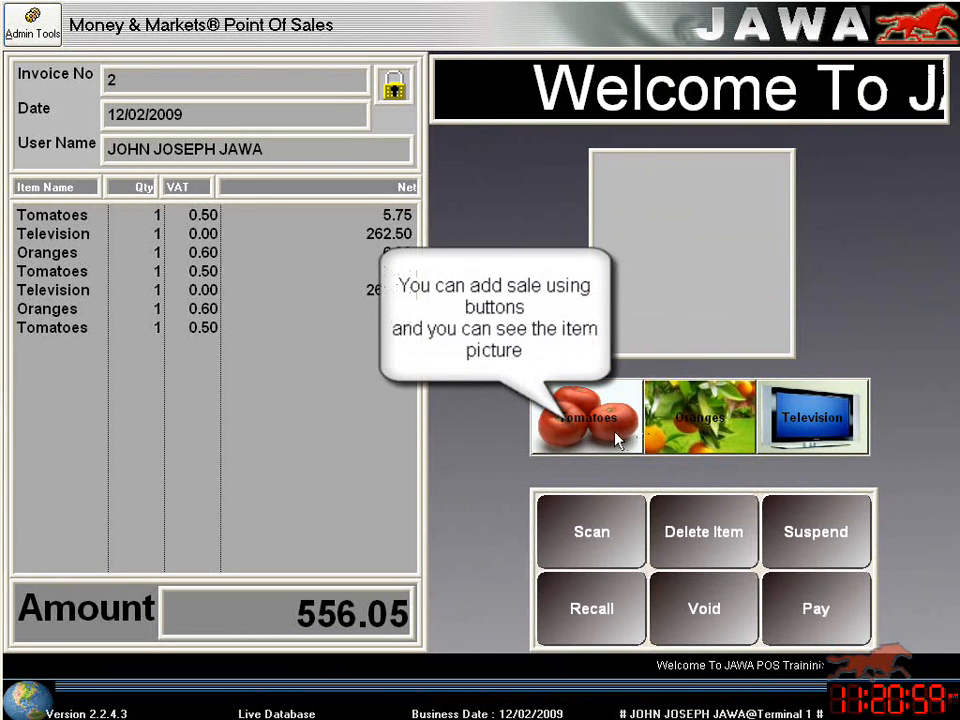
Add four Tomatoes, two Oranges and two Television items to the sale using the product pictures.
{"action": "left_click", "coordinate": [638, 438]}
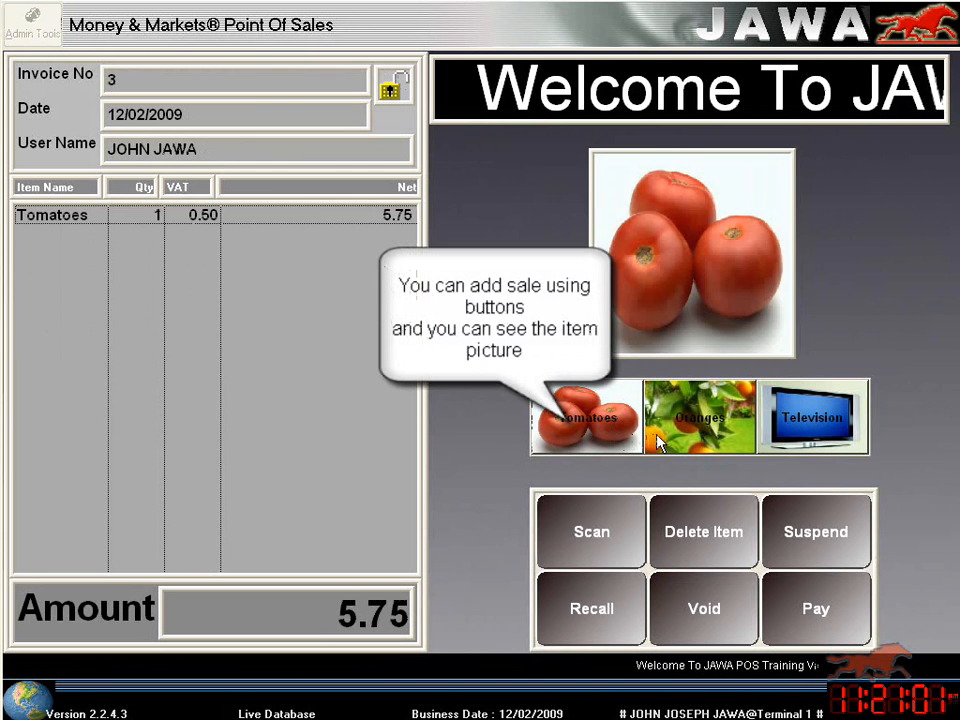
{"action": "left_click", "coordinate": [650, 438]}
{"action": "left_click", "coordinate": [795, 428]}
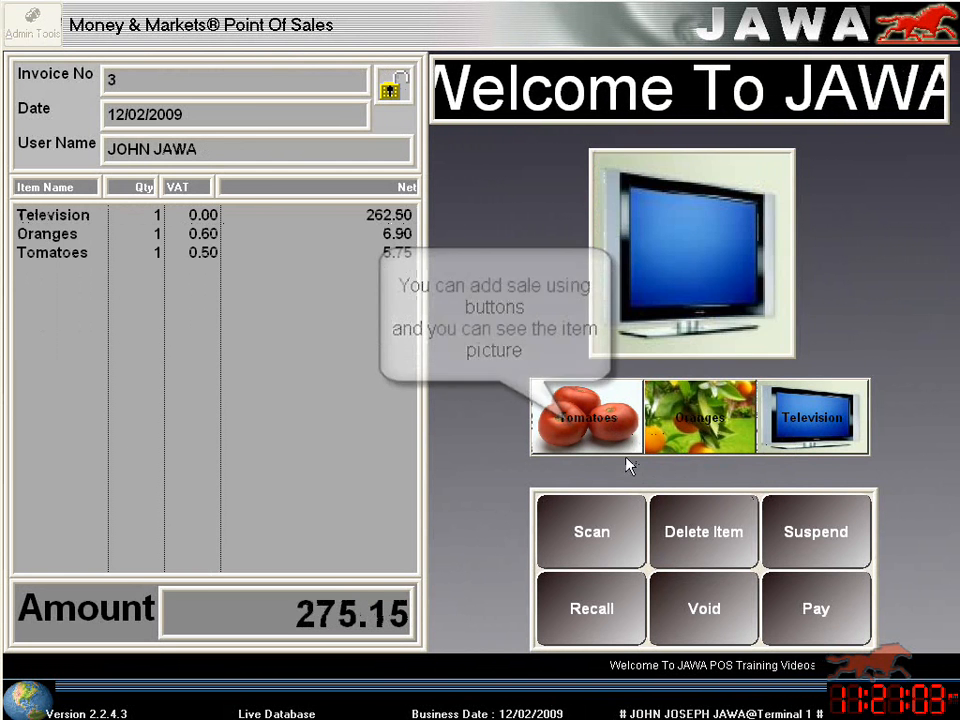
{"action": "left_click", "coordinate": [615, 447]}
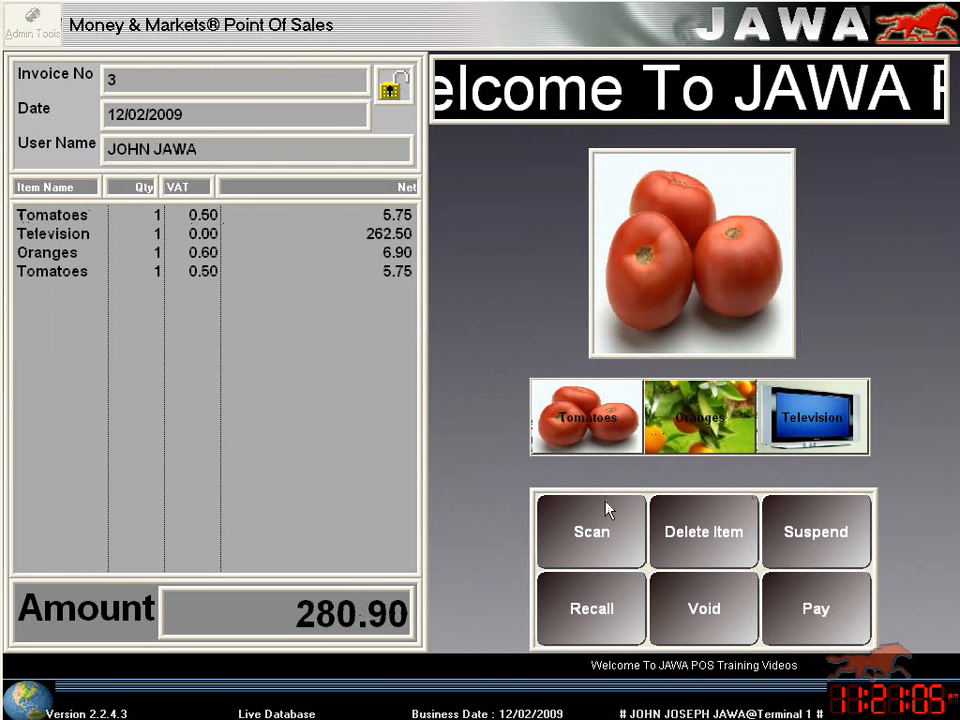
{"action": "left_click", "coordinate": [583, 429]}
{"action": "left_click", "coordinate": [700, 432]}
{"action": "left_click", "coordinate": [810, 445]}
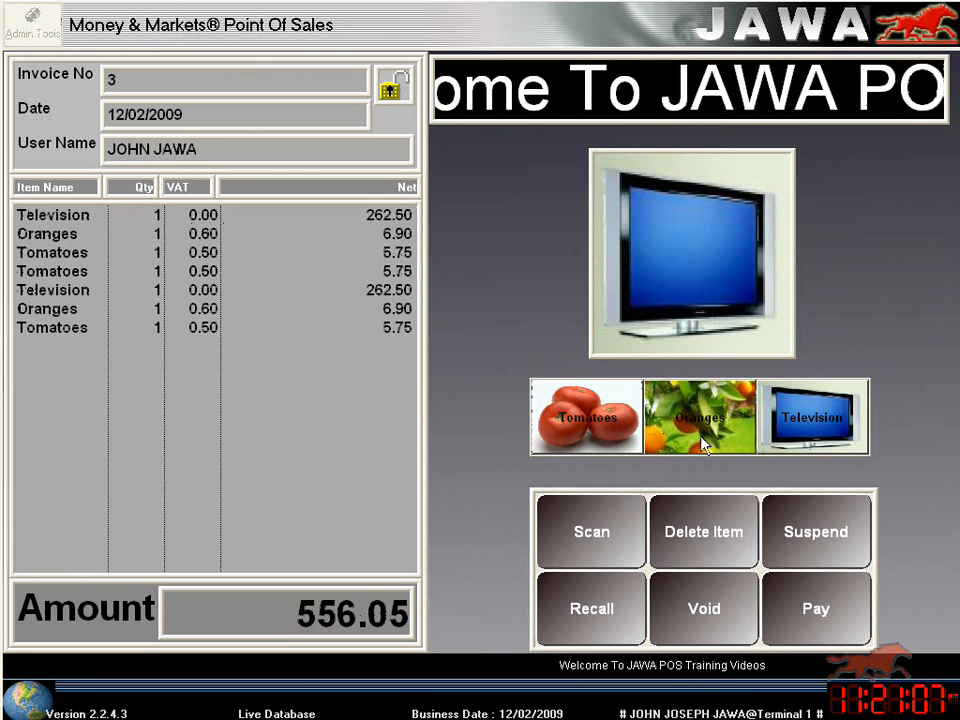
{"action": "left_click", "coordinate": [615, 443]}
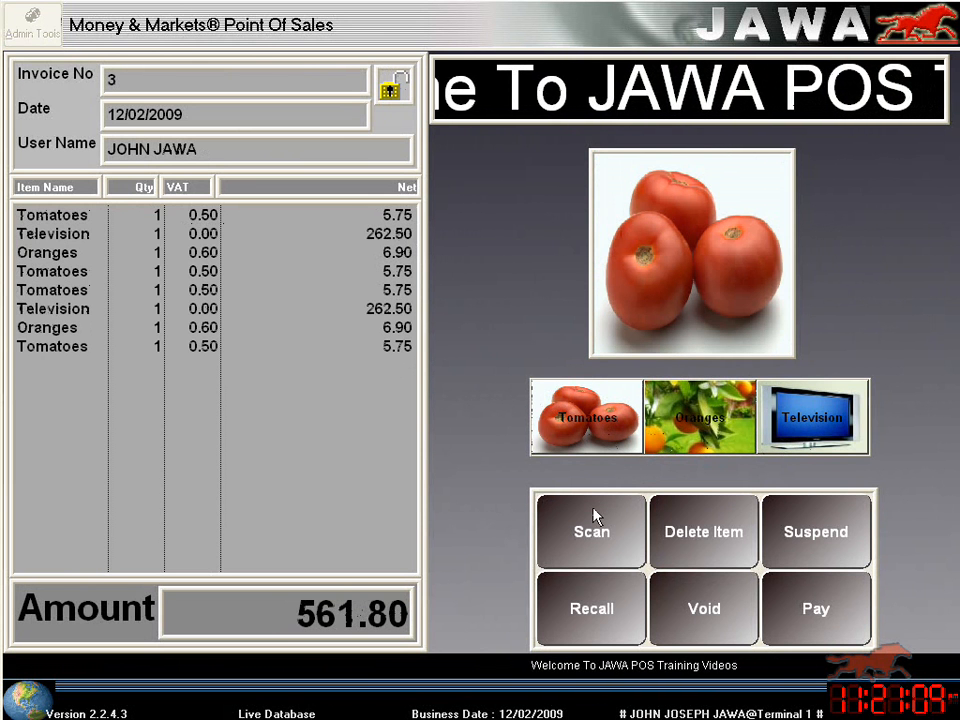
Add three more items to the sale with the Scan function, entering barcodes 123456, 123 and 111.
{"action": "left_click", "coordinate": [595, 514]}
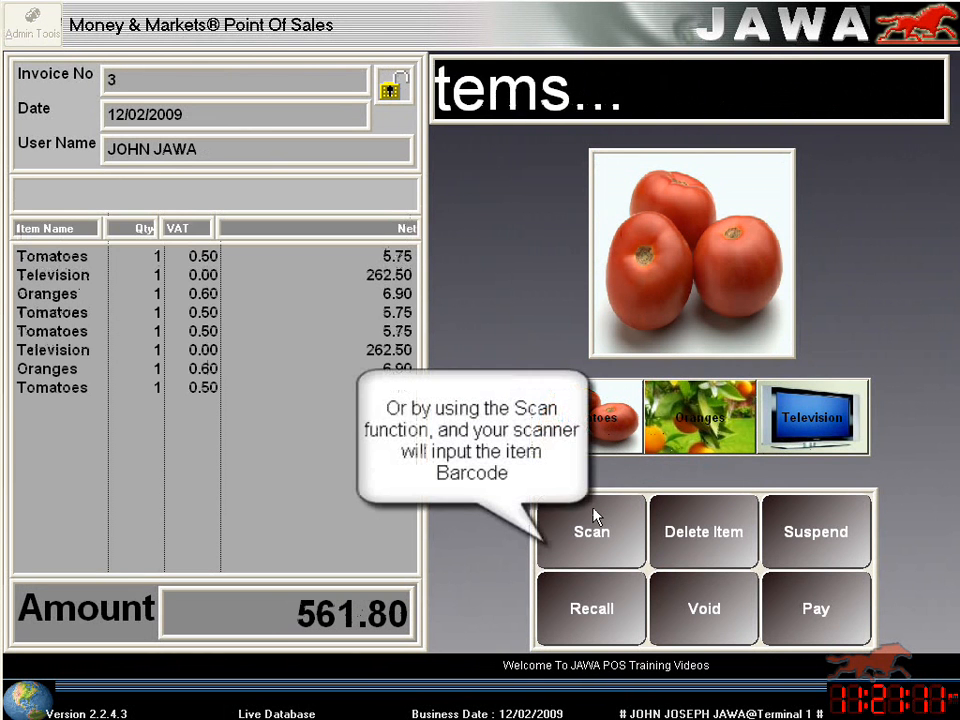
{"action": "type", "text": "123456"}
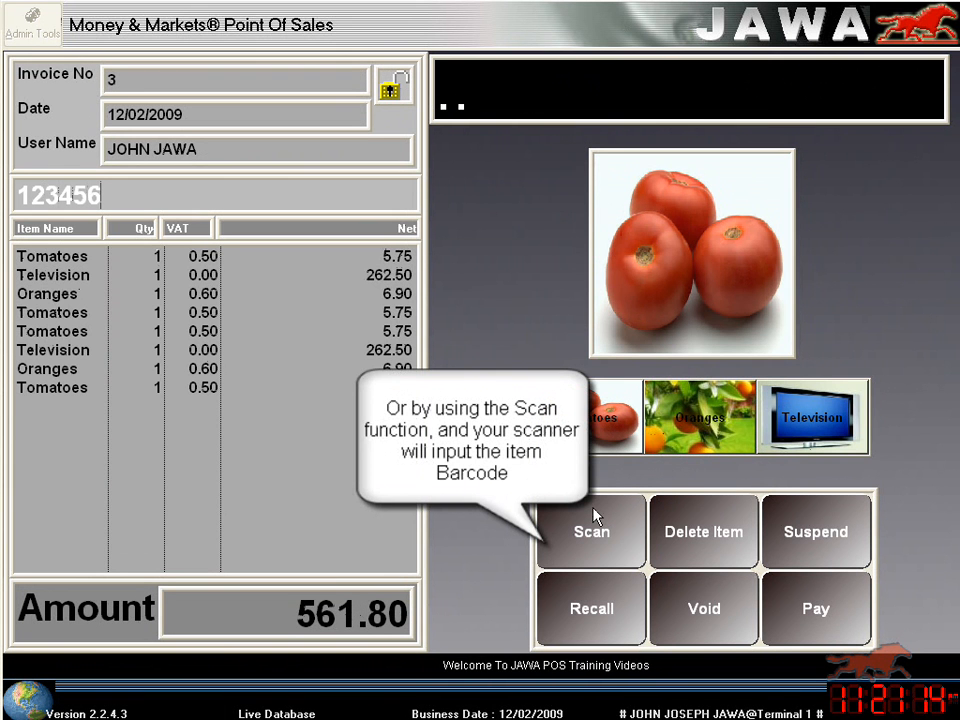
{"action": "key", "text": "Return"}
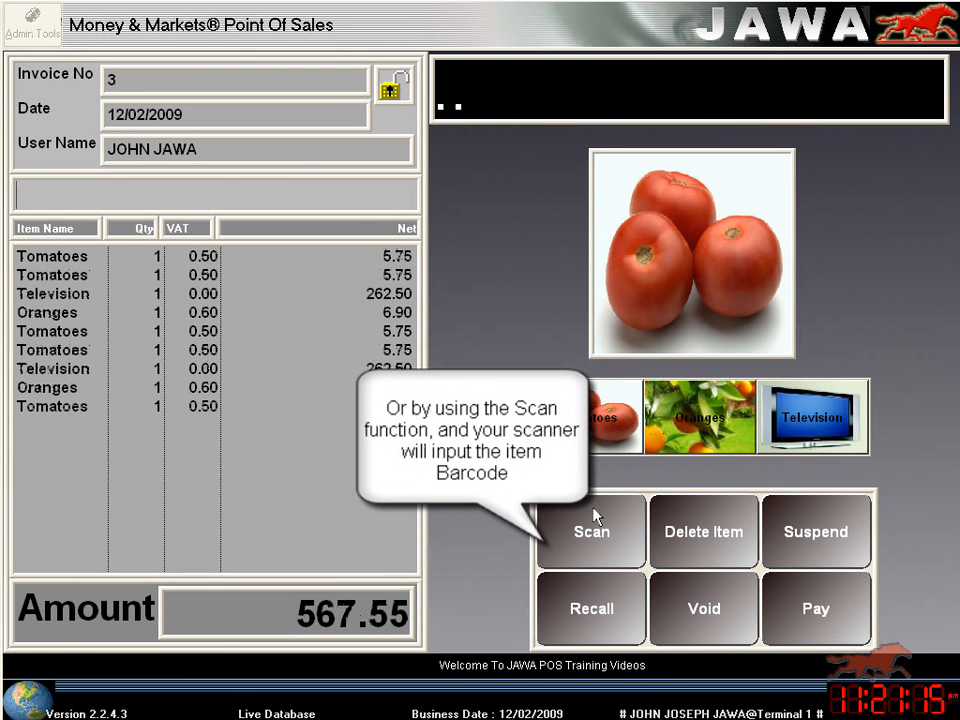
{"action": "type", "text": "123"}
{"action": "key", "text": "Return"}
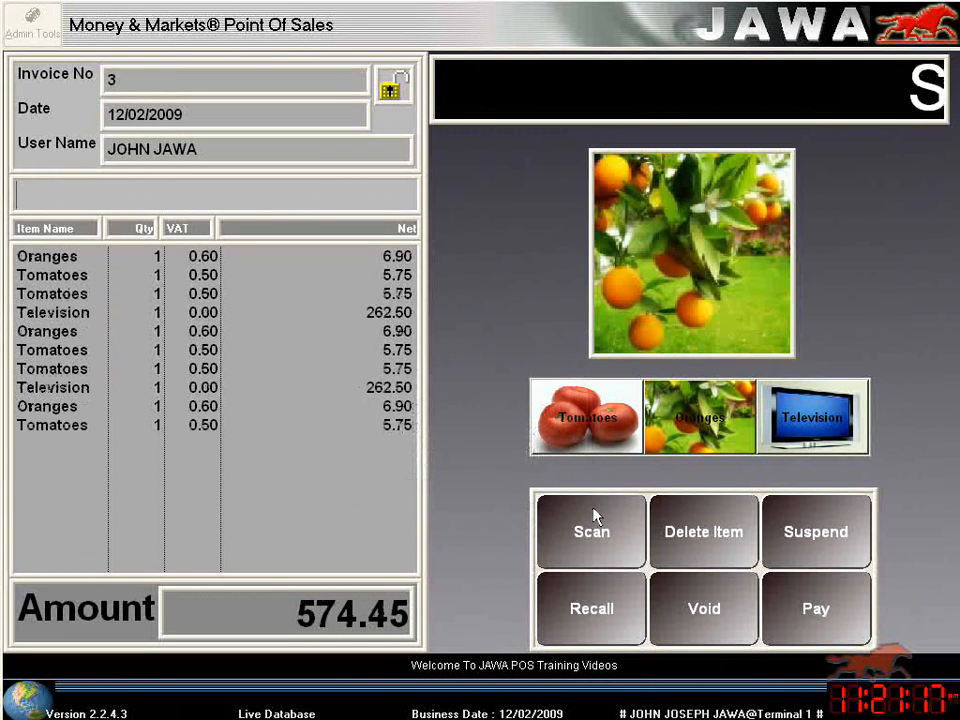
{"action": "type", "text": "111"}
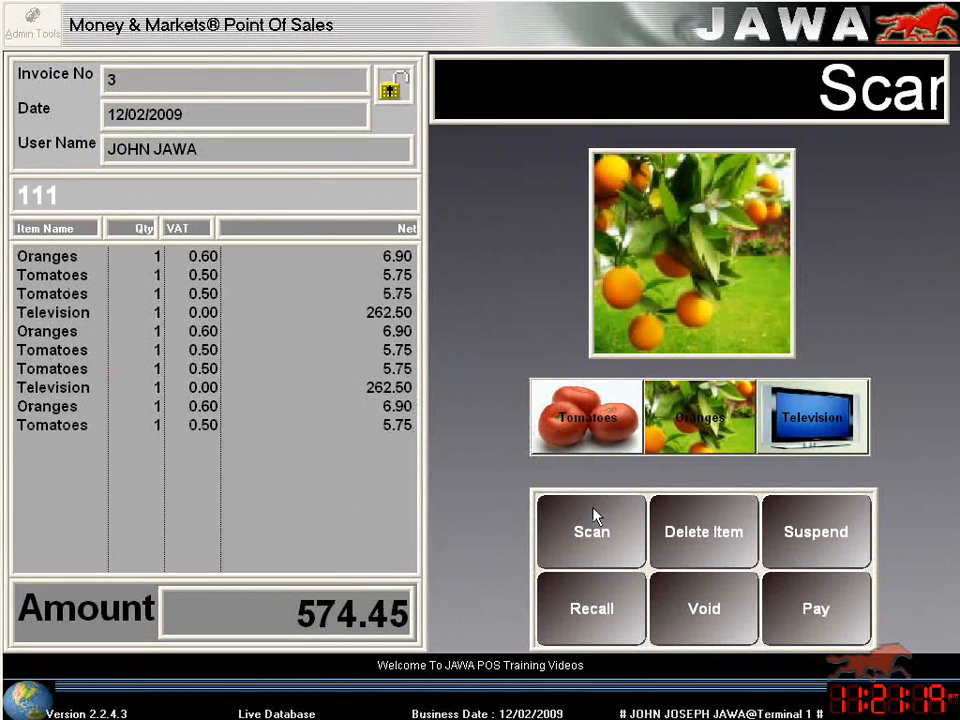
{"action": "left_click", "coordinate": [593, 515]}
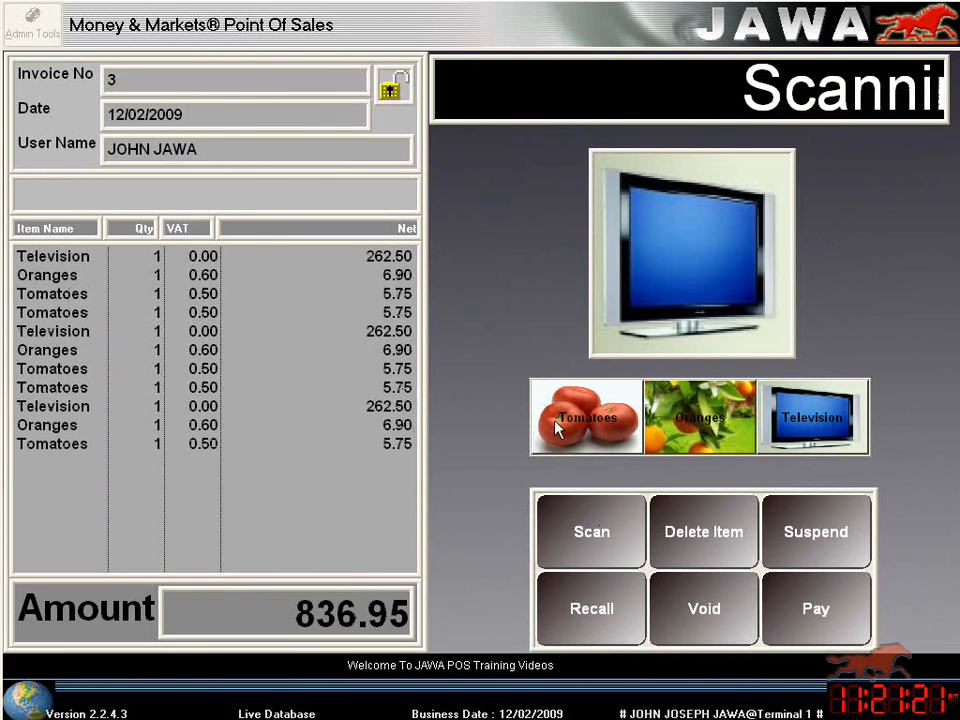
Delete the middle Television item from the current sale and suspend the invoice.
{"action": "left_click", "coordinate": [374, 336]}
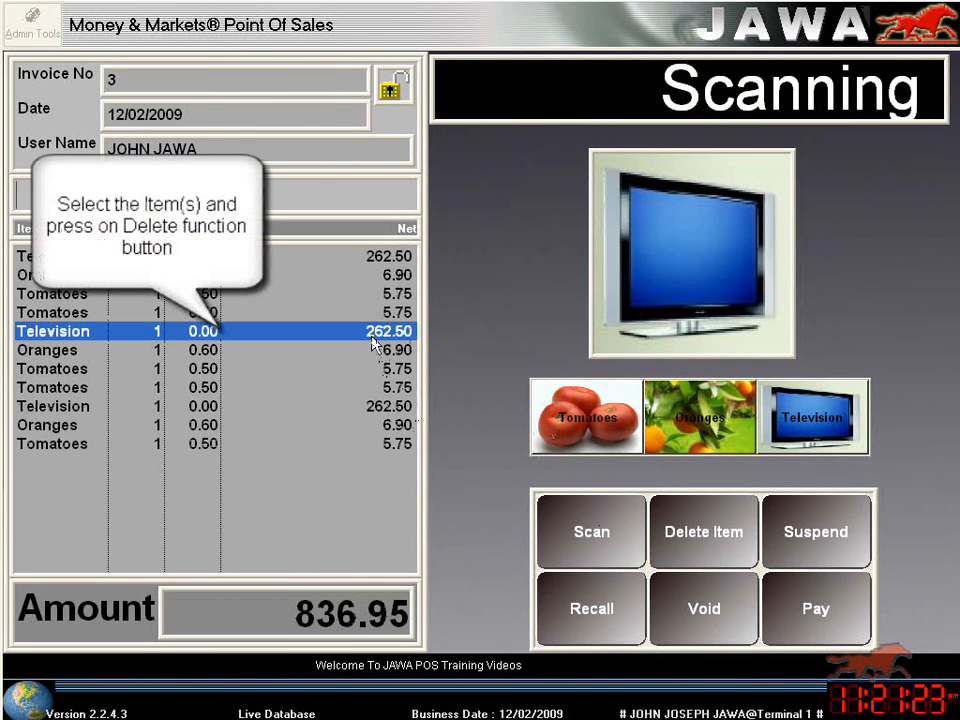
{"action": "left_click", "coordinate": [731, 549]}
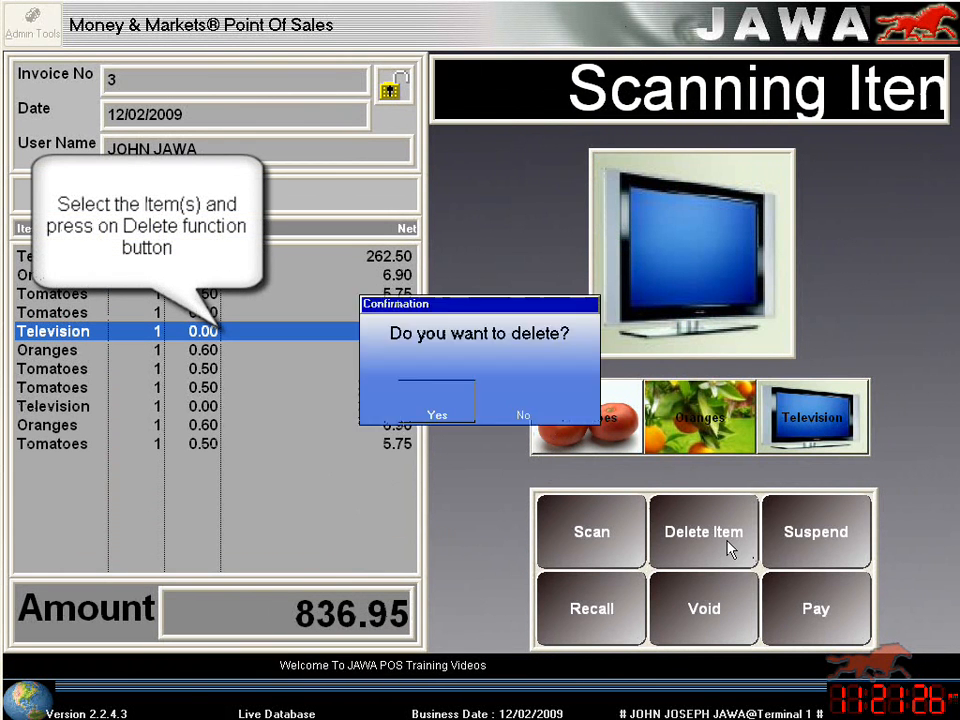
{"action": "left_click", "coordinate": [450, 416]}
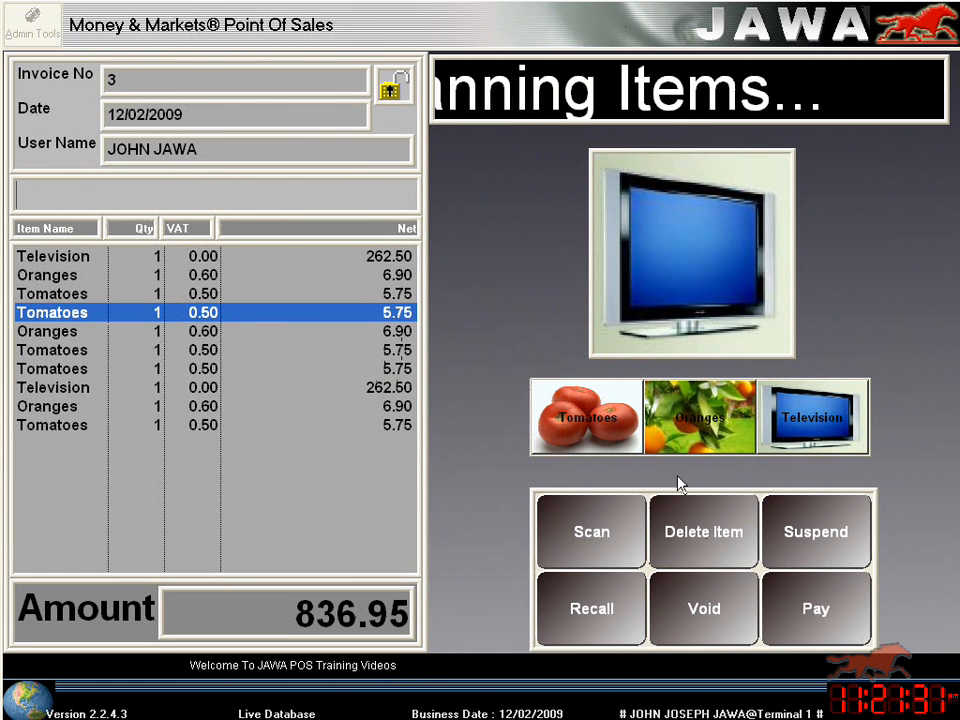
{"action": "left_click", "coordinate": [802, 528]}
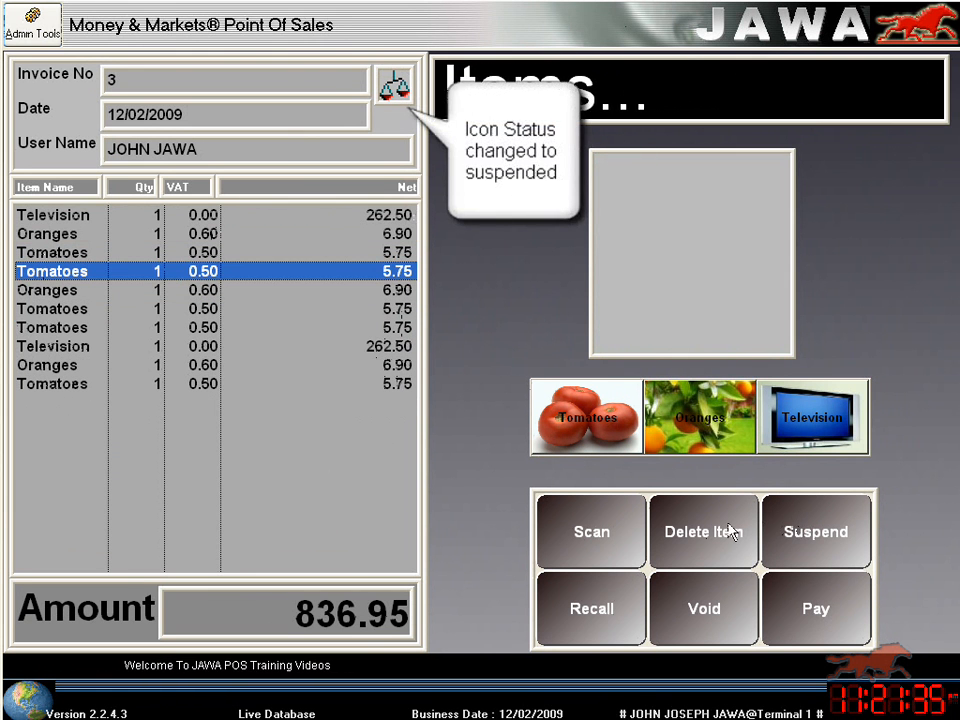
Start a new sale with the Scan function and add items by entering barcodes 123456, 123456 and 111.
{"action": "left_click", "coordinate": [621, 537]}
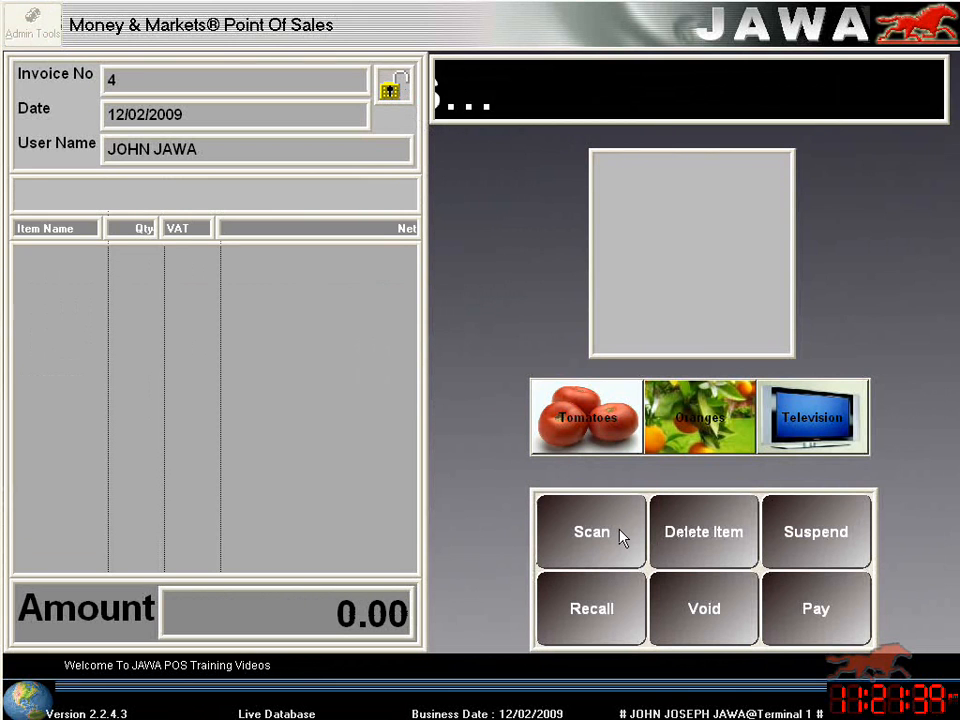
{"action": "type", "text": "123456"}
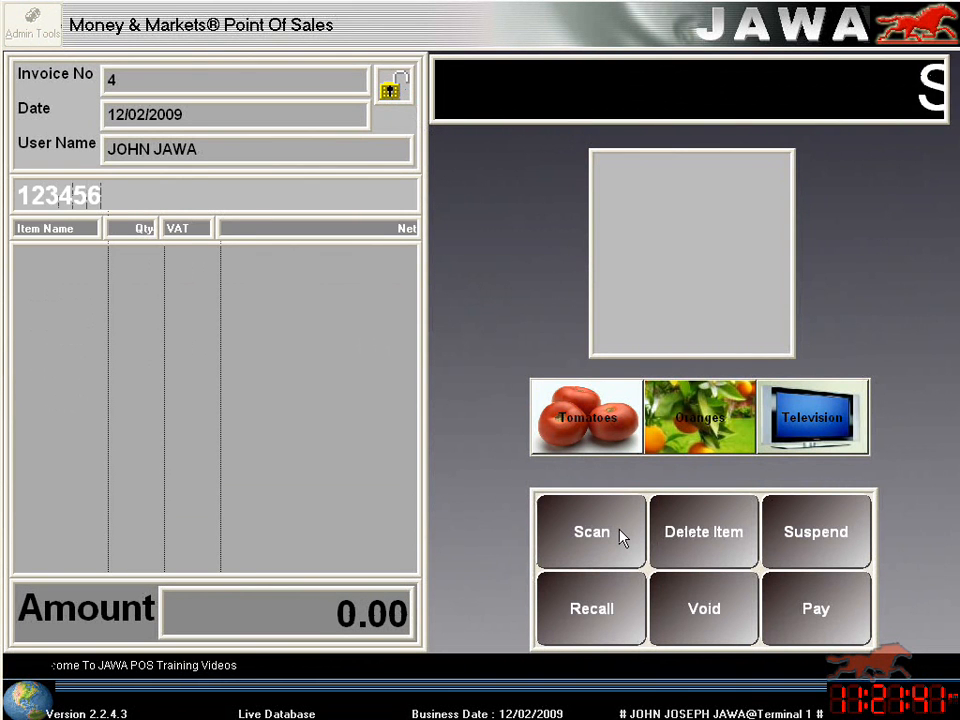
{"action": "key", "text": "Return"}
{"action": "type", "text": "123"}
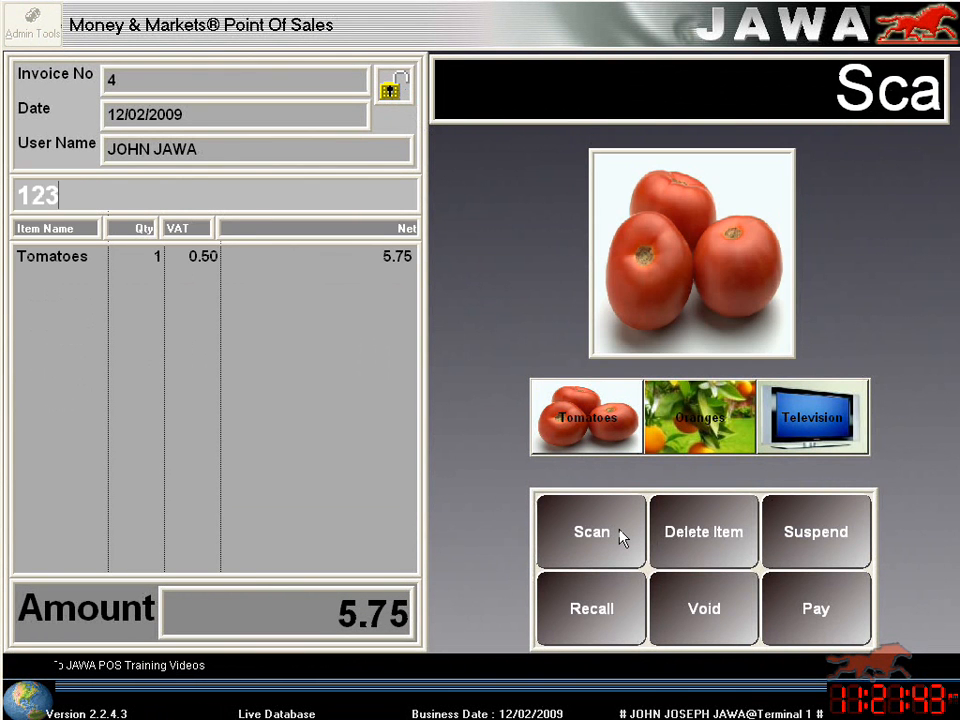
{"action": "type", "text": "456"}
{"action": "key", "text": "Return"}
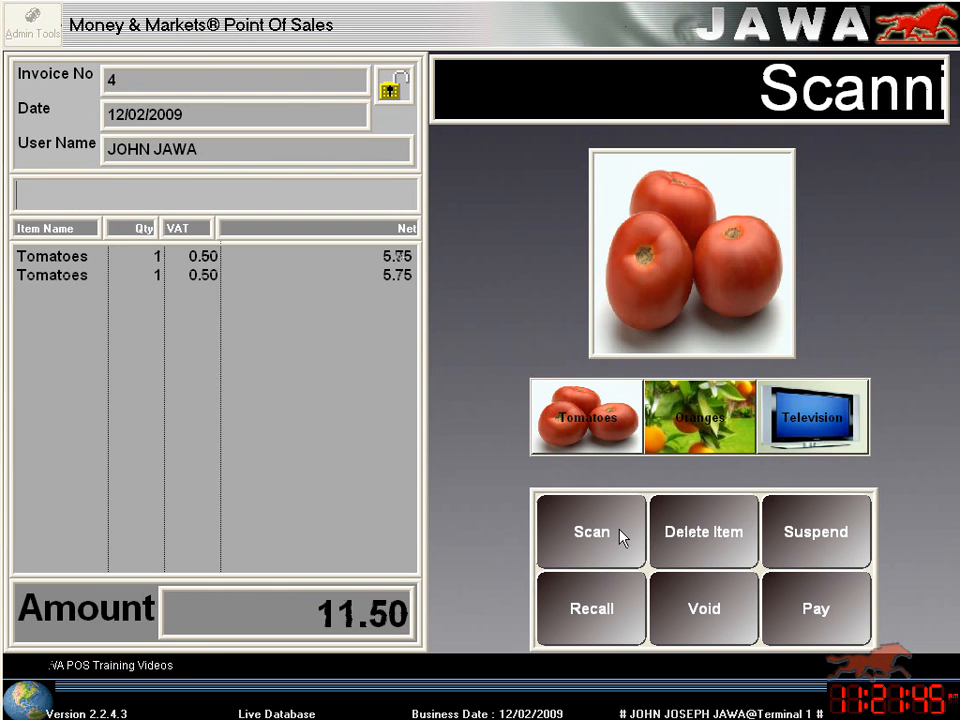
{"action": "type", "text": "111"}
{"action": "key", "text": "Return"}
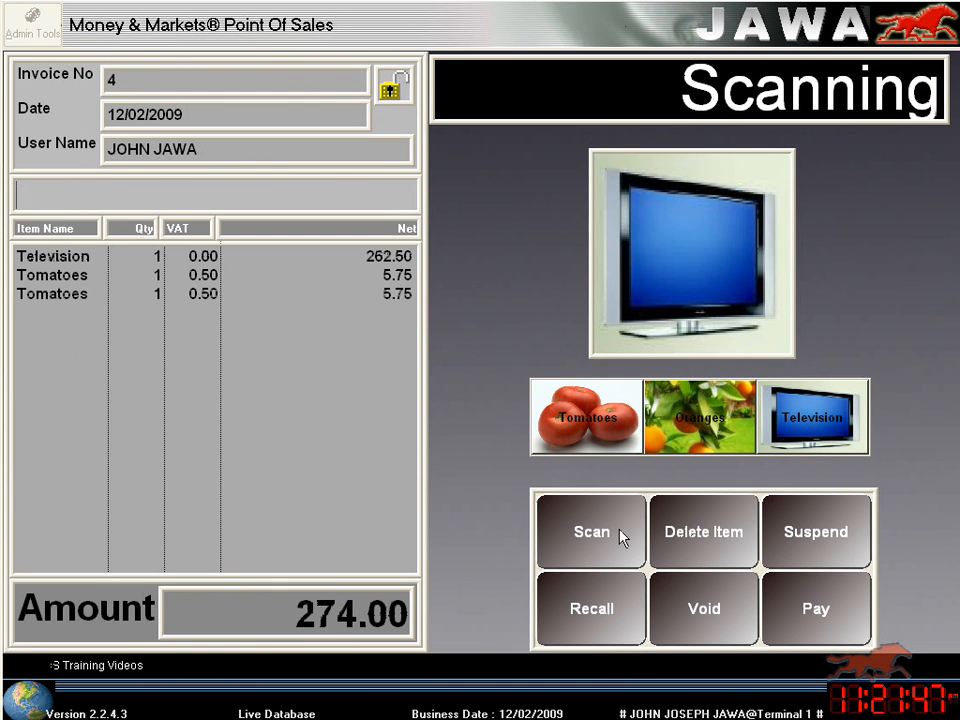
Void the current sale with the reason WRONG ITEM and the void note "wrong item".
{"action": "left_click", "coordinate": [680, 610]}
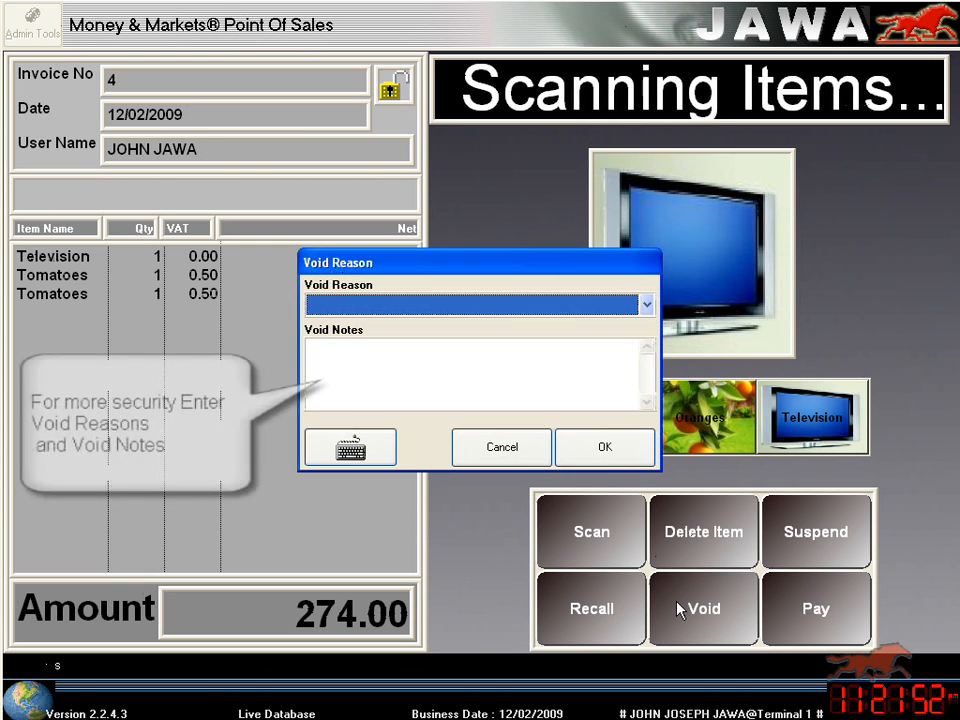
{"action": "left_click", "coordinate": [645, 305]}
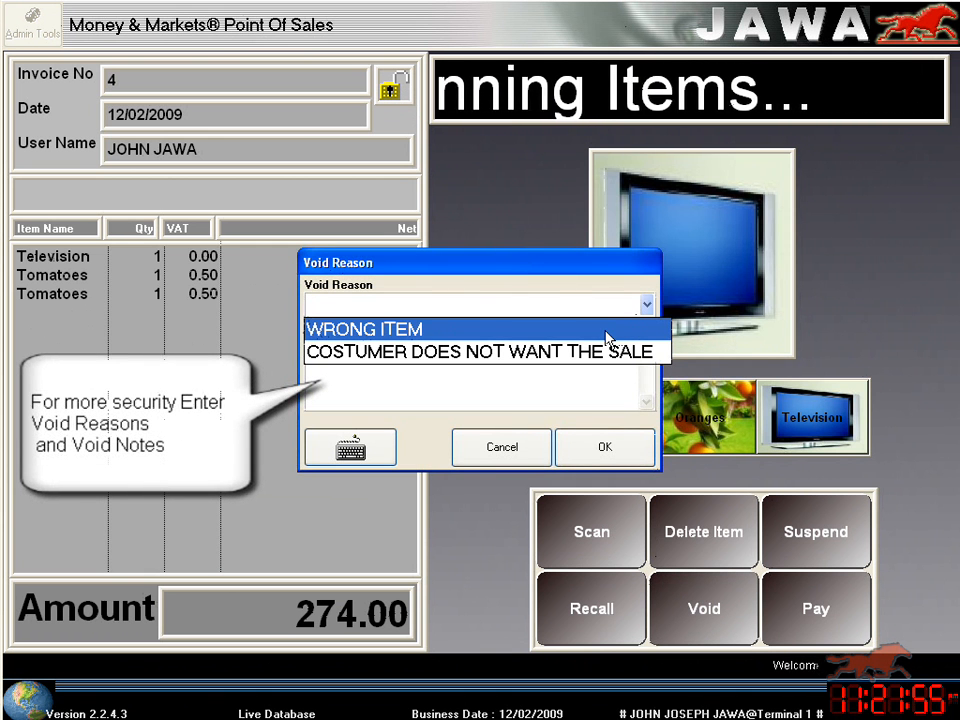
{"action": "left_click", "coordinate": [607, 334]}
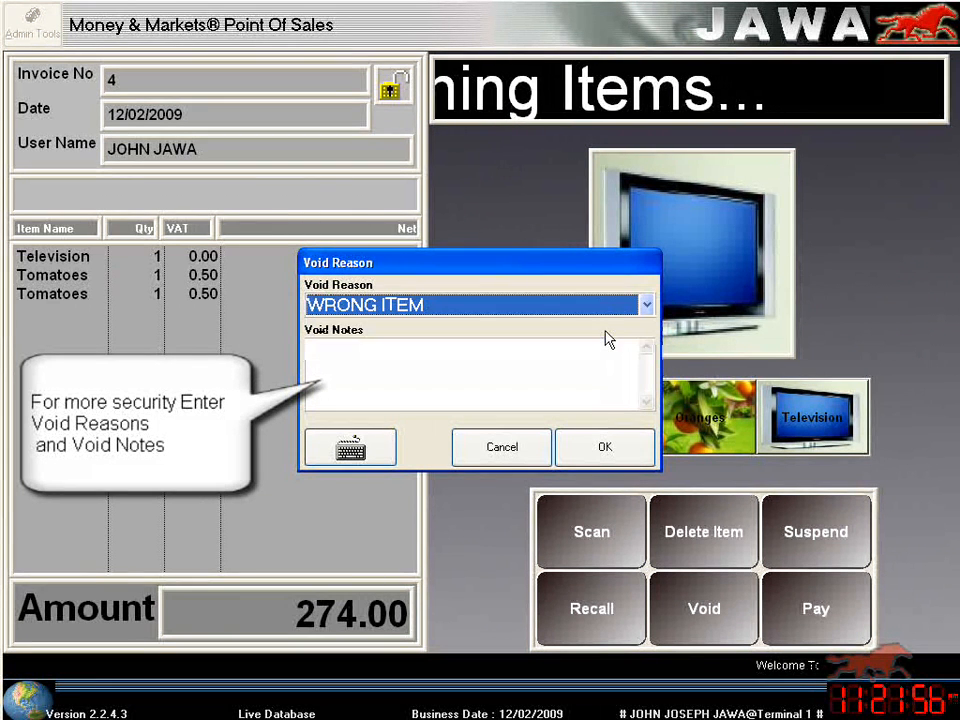
{"action": "left_click", "coordinate": [589, 405]}
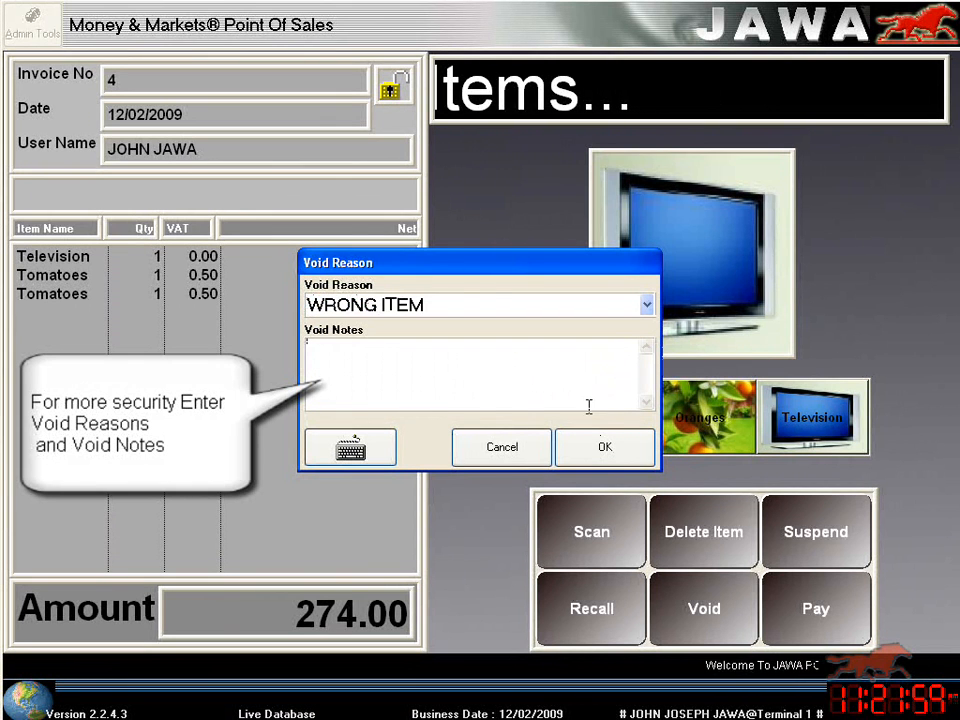
{"action": "type", "text": "wro"}
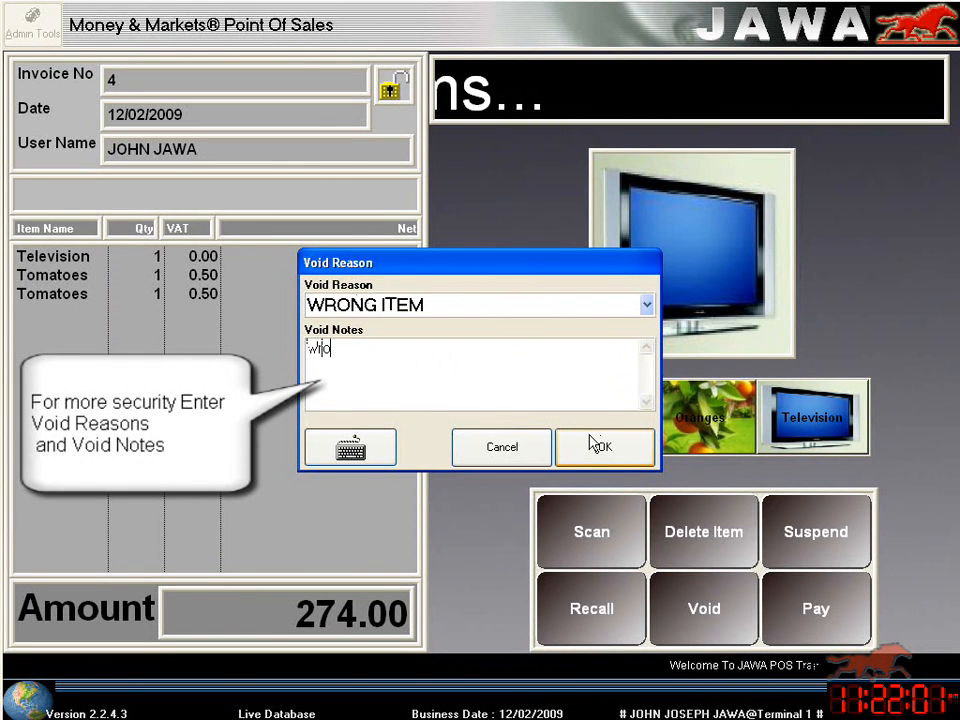
{"action": "type", "text": "ng i"}
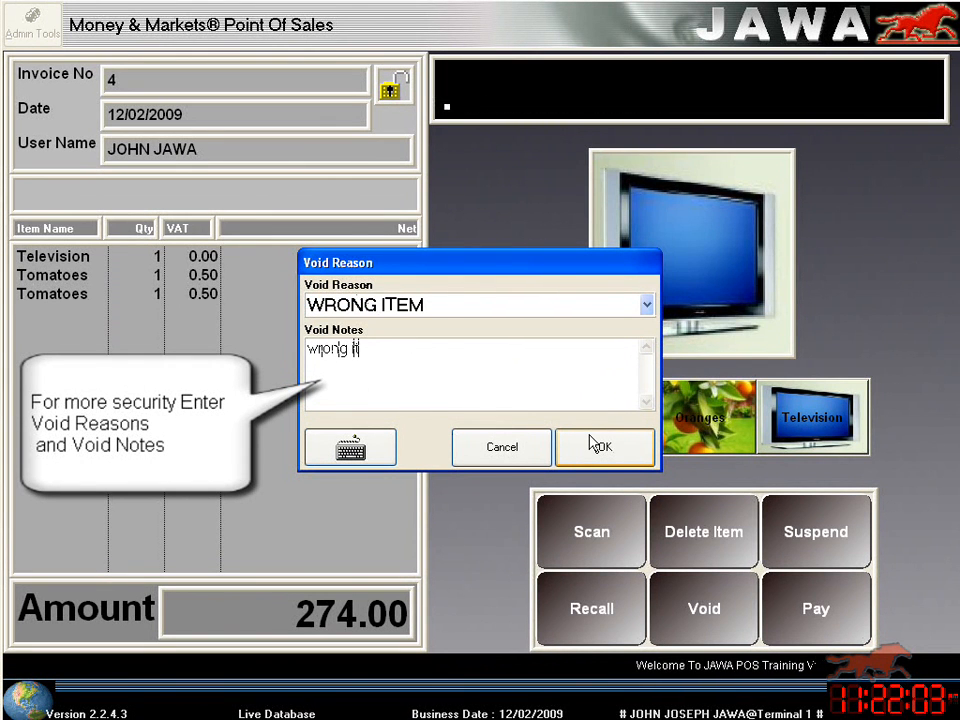
{"action": "type", "text": "tem"}
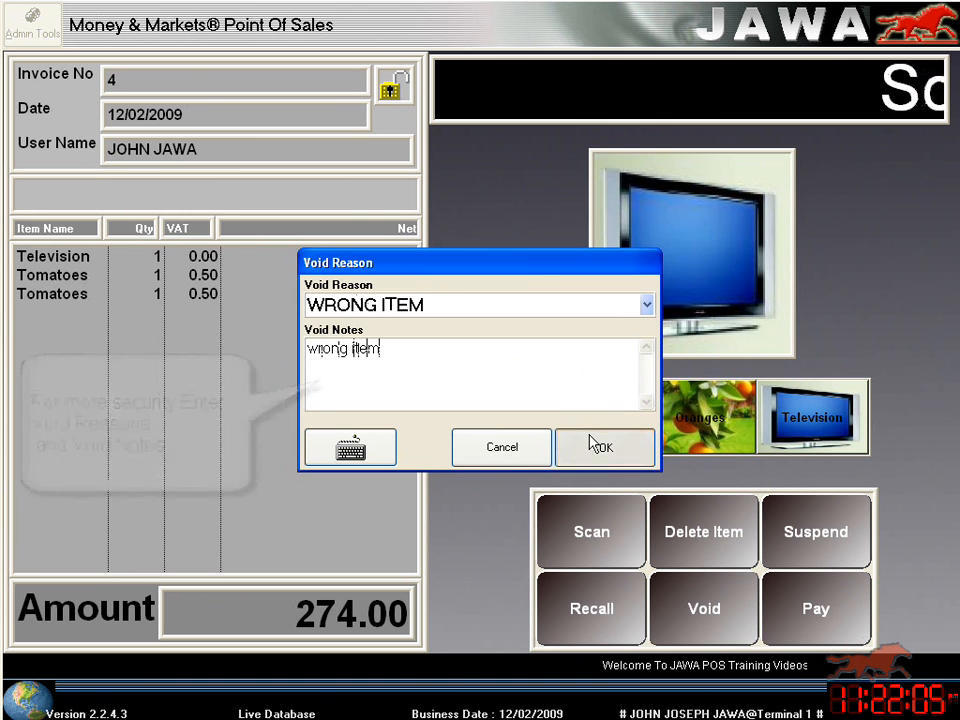
{"action": "left_click", "coordinate": [598, 445]}
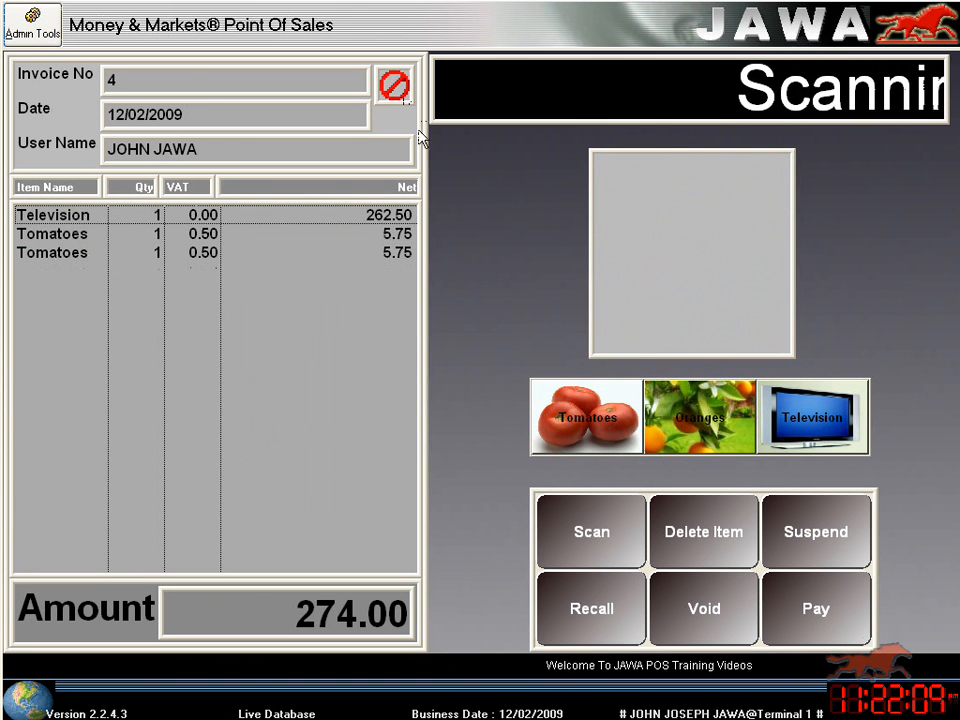
Recall suspended invoice 3 and begin its payment with 1 USD and 10 USD tenders.
{"action": "left_click", "coordinate": [600, 612]}
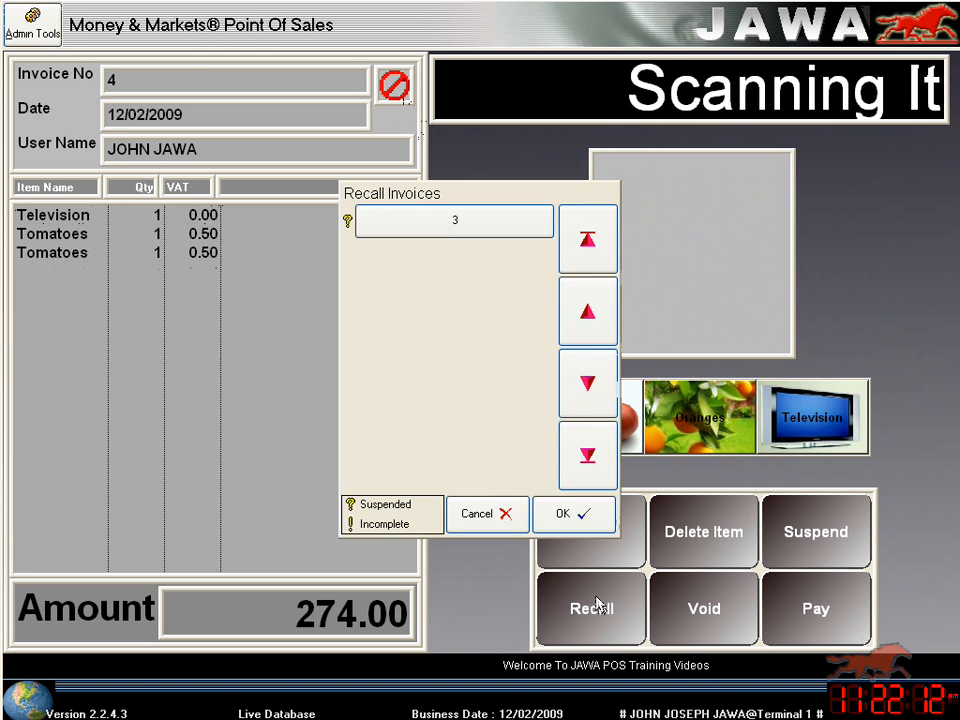
{"action": "left_click", "coordinate": [496, 229]}
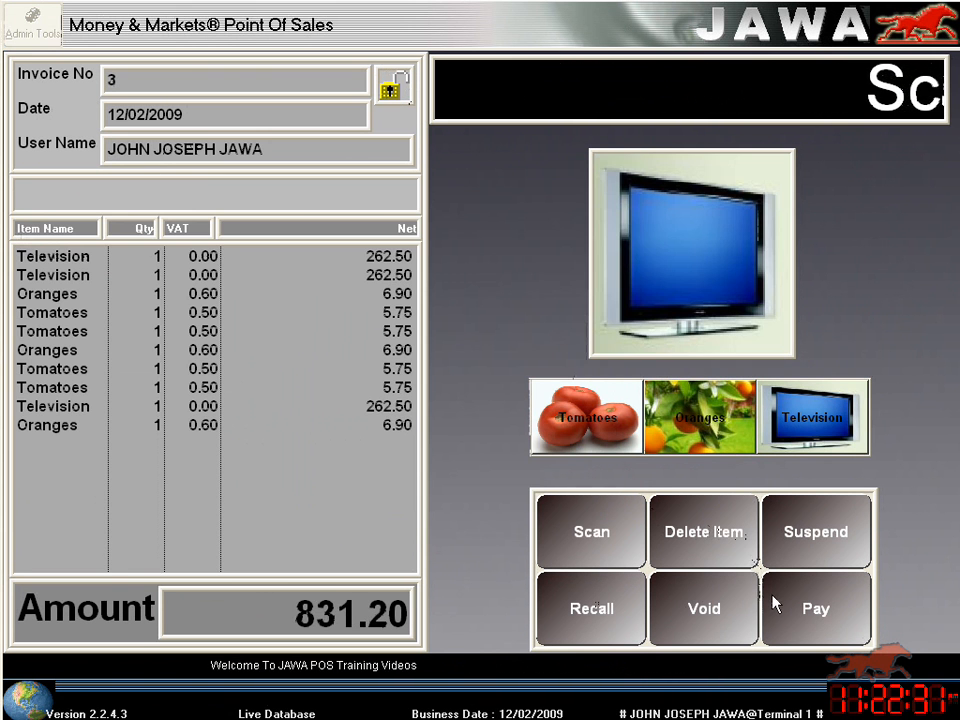
{"action": "left_click", "coordinate": [774, 604]}
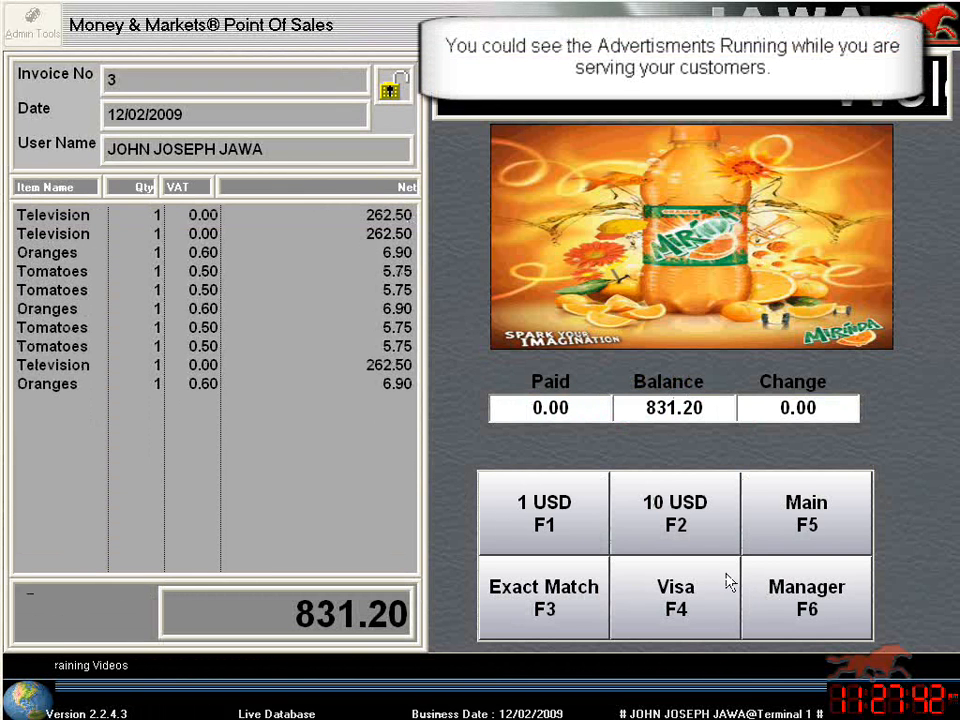
{"action": "left_click", "coordinate": [579, 521]}
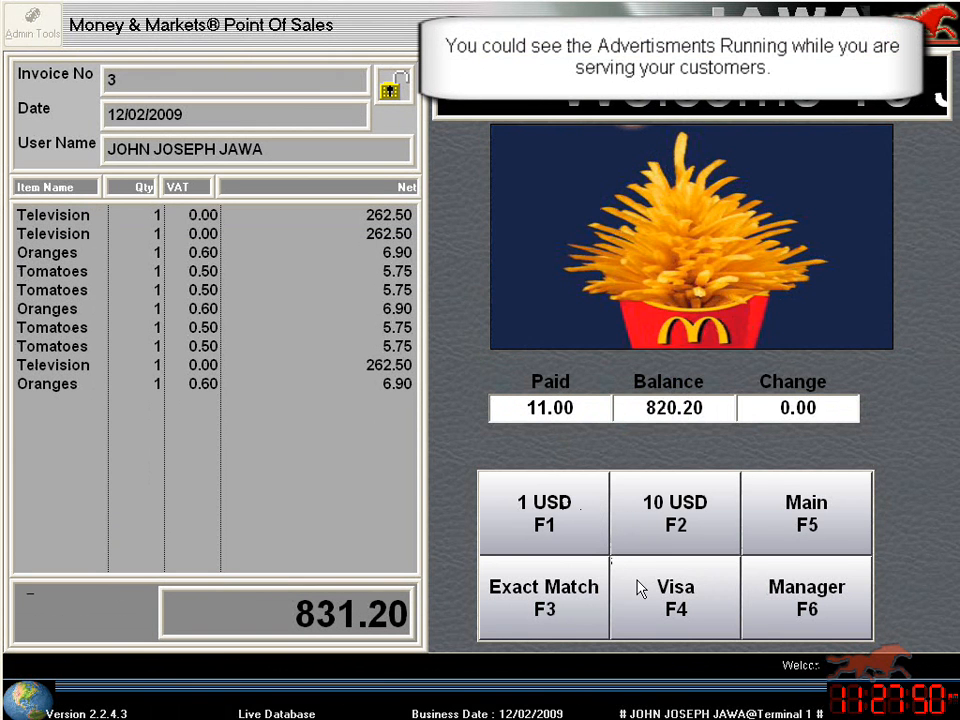
Open the Visa card payment and cancel it, paying the remaining balance with Exact Match instead.
{"action": "left_click", "coordinate": [640, 588]}
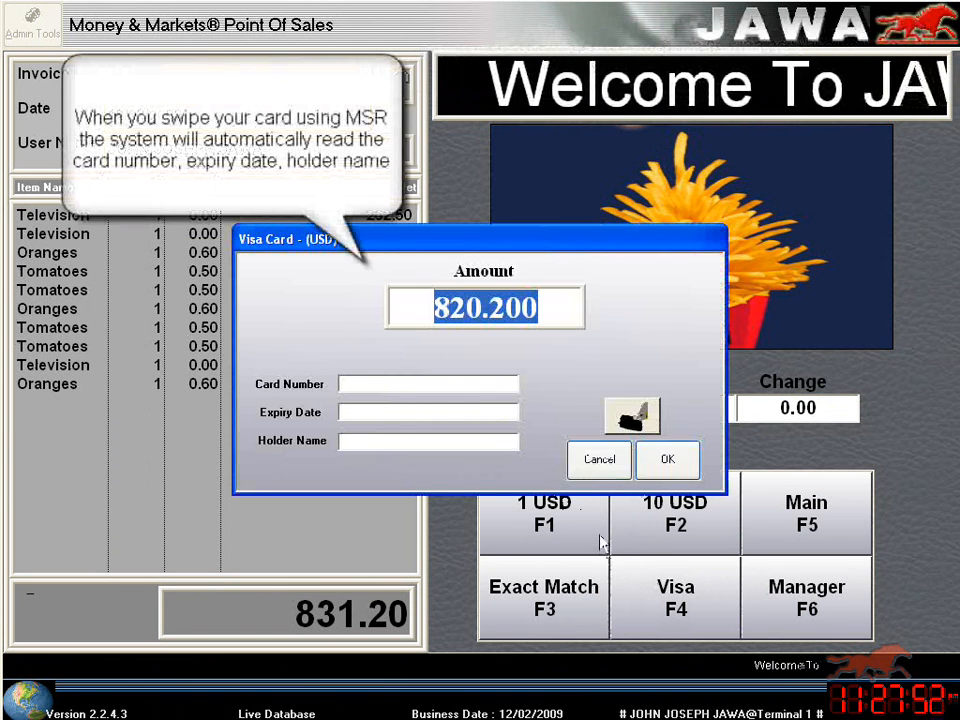
{"action": "left_click", "coordinate": [599, 460]}
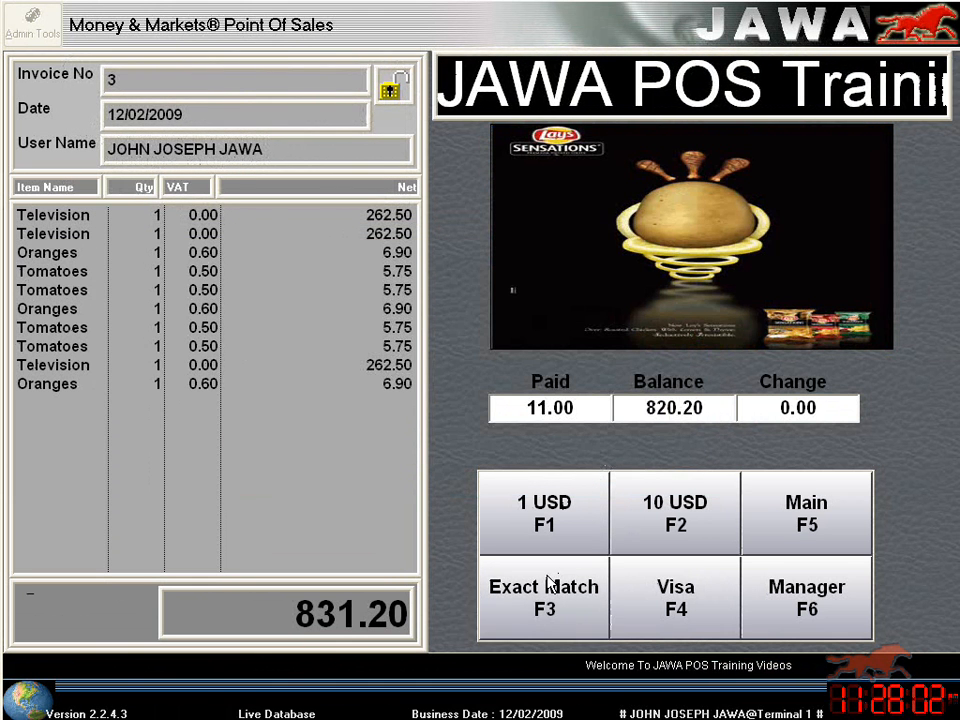
{"action": "left_click", "coordinate": [549, 585]}
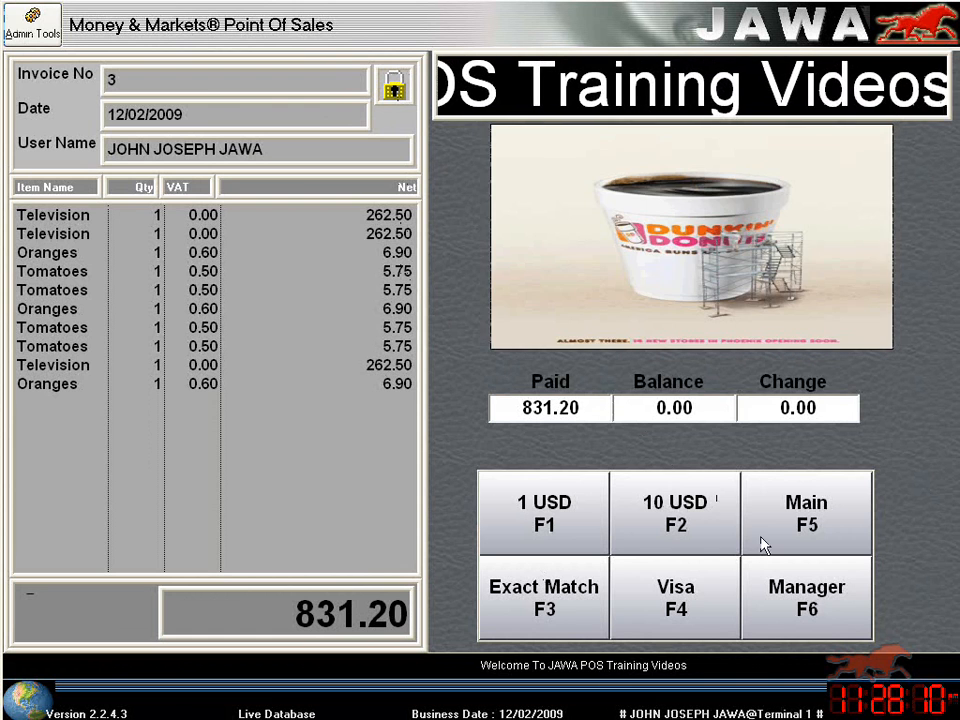
Switch to the Manager screen and view the sales detail of closed invoice 2, closing it when done.
{"action": "left_click", "coordinate": [762, 583]}
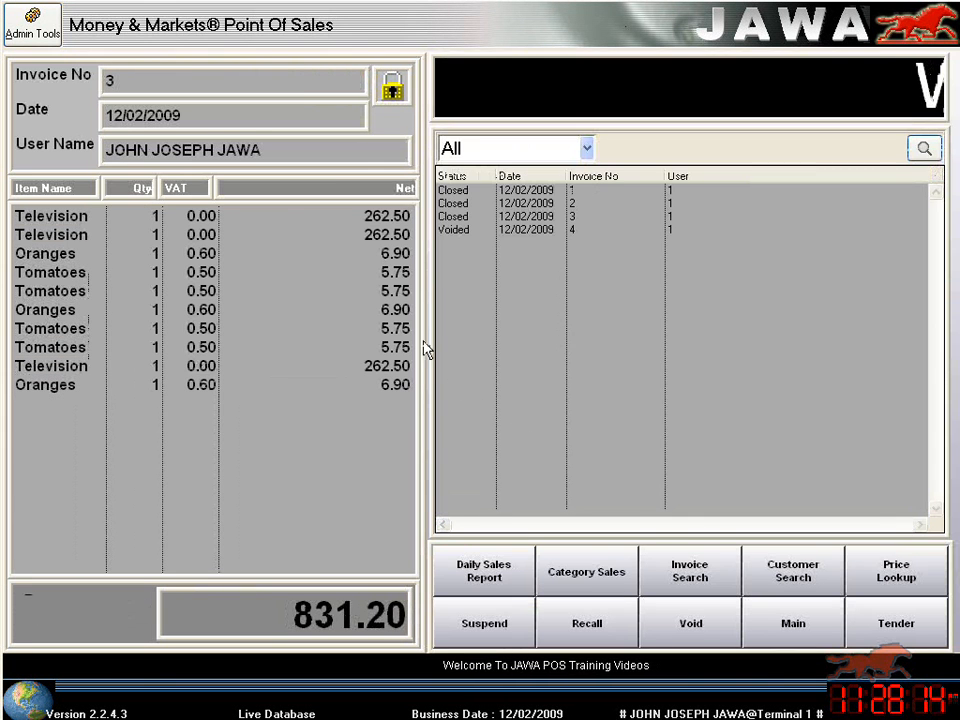
{"action": "double_click", "coordinate": [469, 205]}
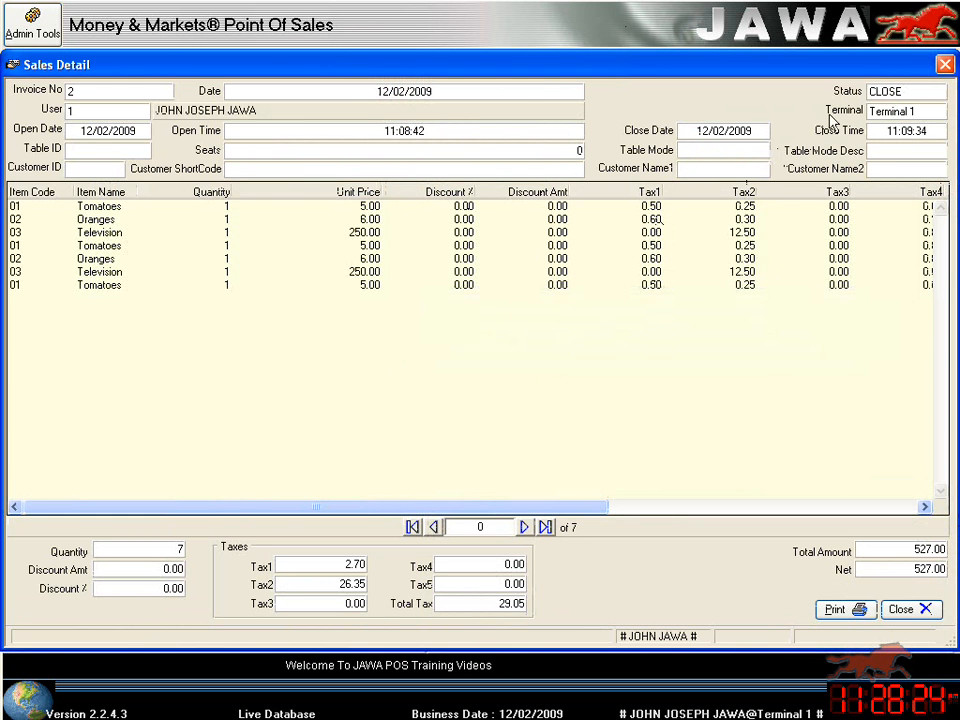
{"action": "left_click", "coordinate": [945, 66]}
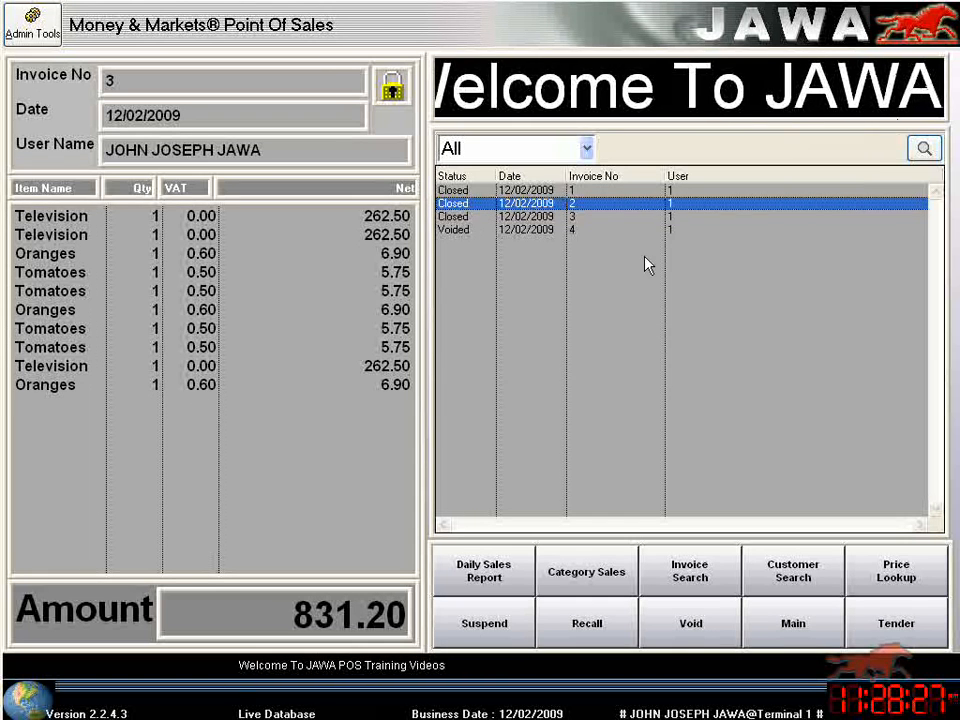
Filter the invoice list by Closed and by Voided status, and show All invoices again.
{"action": "left_click", "coordinate": [495, 149]}
{"action": "left_click", "coordinate": [496, 176]}
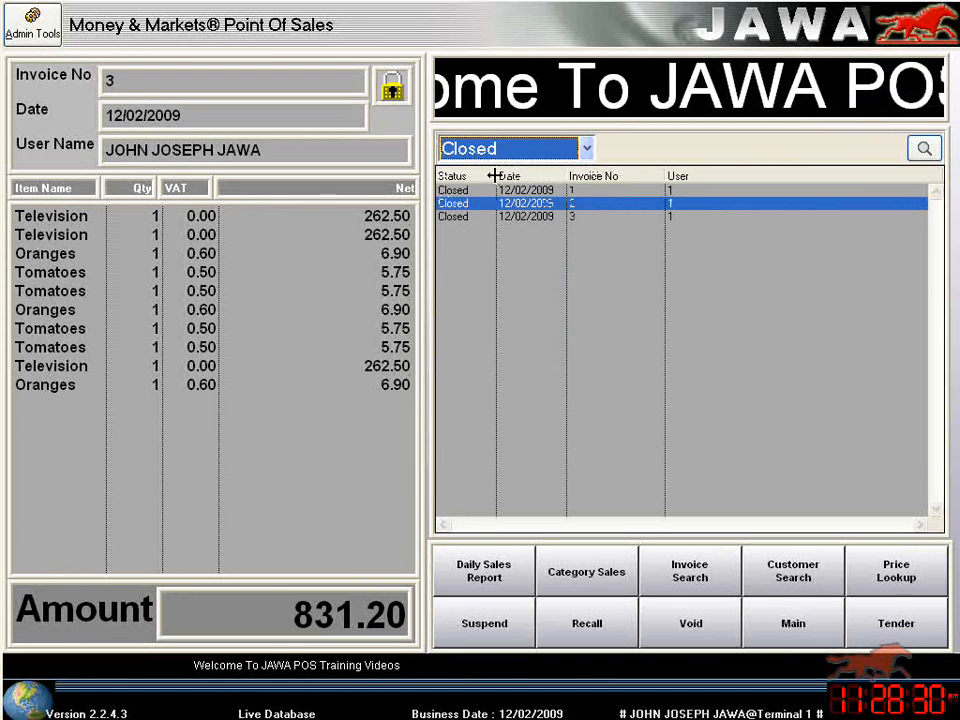
{"action": "left_click", "coordinate": [499, 154]}
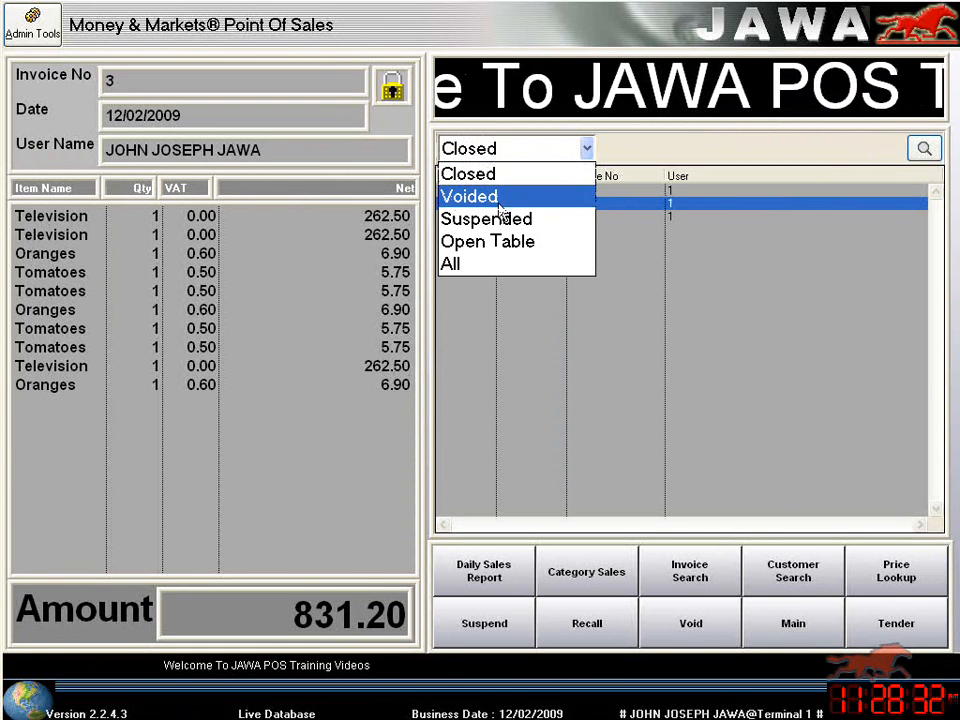
{"action": "left_click", "coordinate": [499, 204]}
{"action": "left_click", "coordinate": [504, 152]}
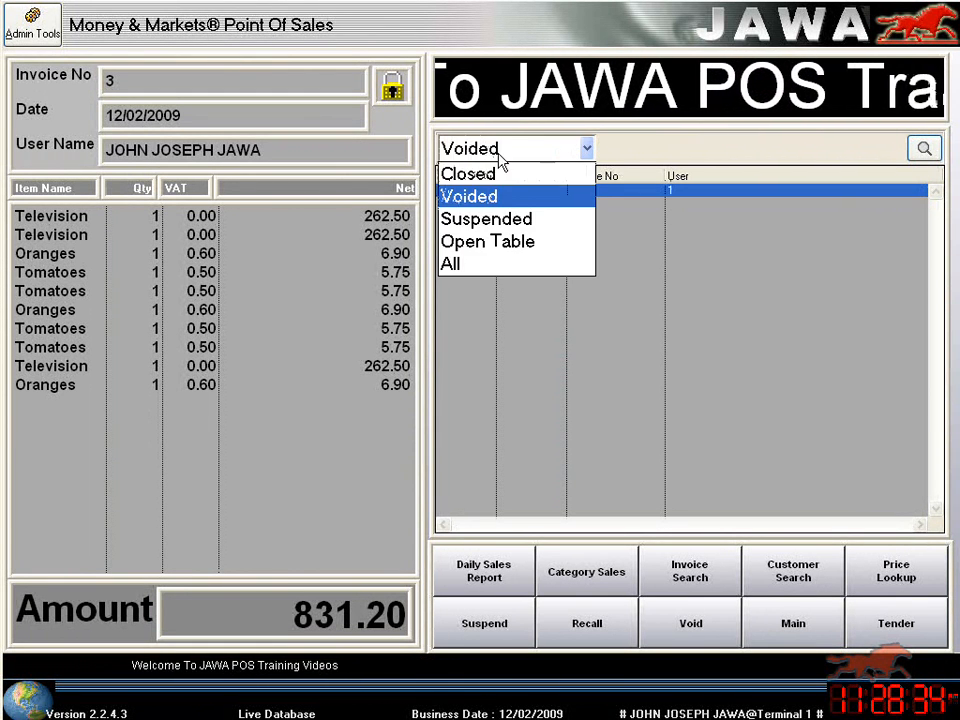
{"action": "left_click", "coordinate": [508, 263]}
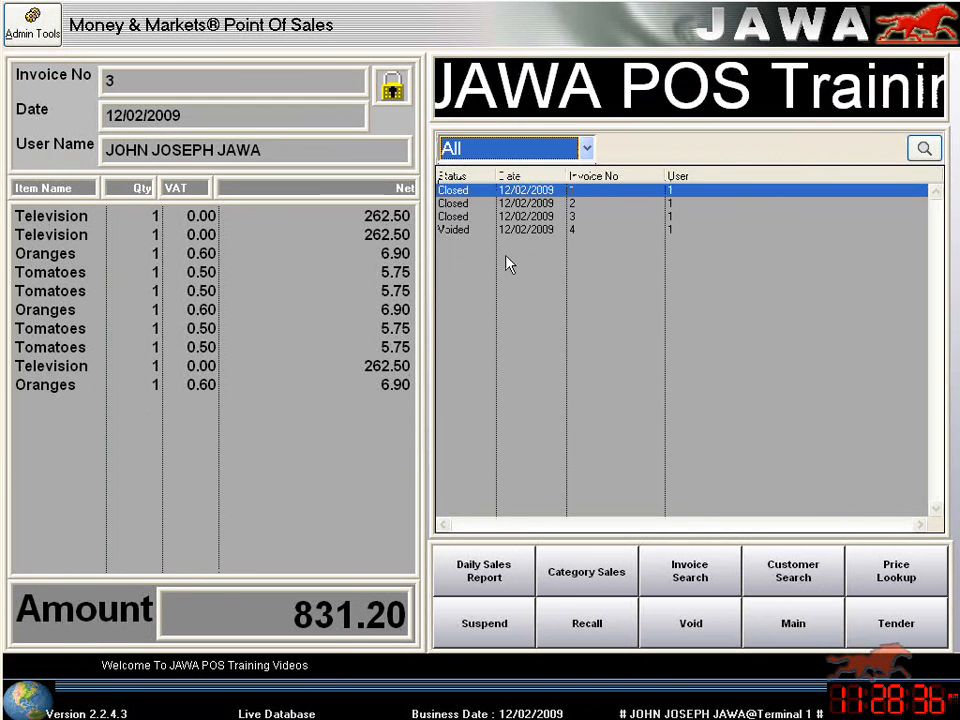
Search the invoices by invoice number for 2, matching anywhere in the number.
{"action": "left_click", "coordinate": [694, 577]}
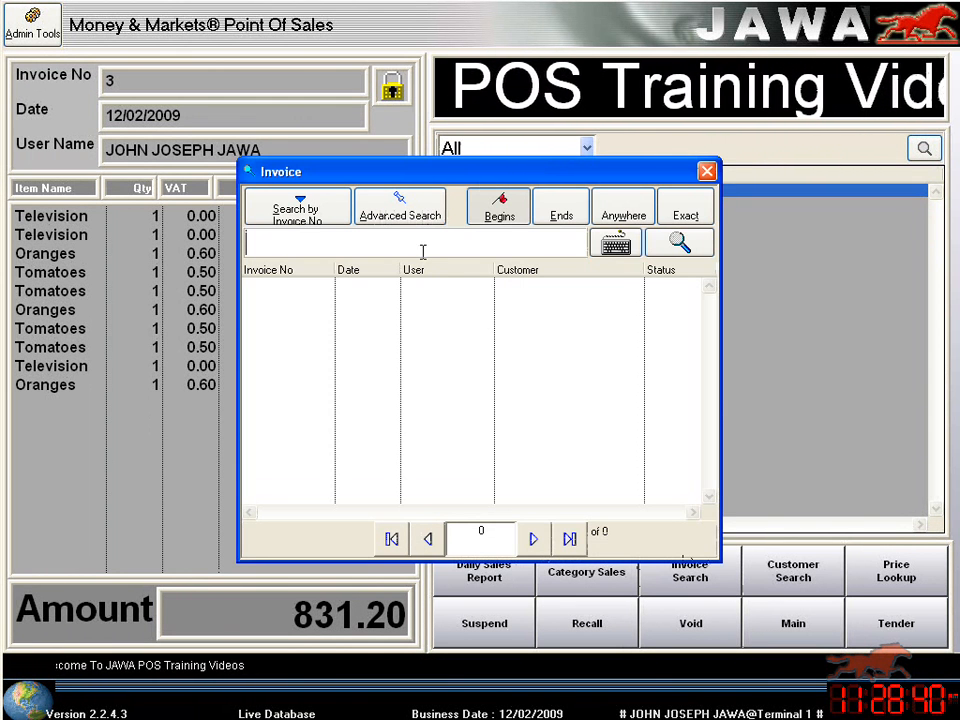
{"action": "type", "text": "2"}
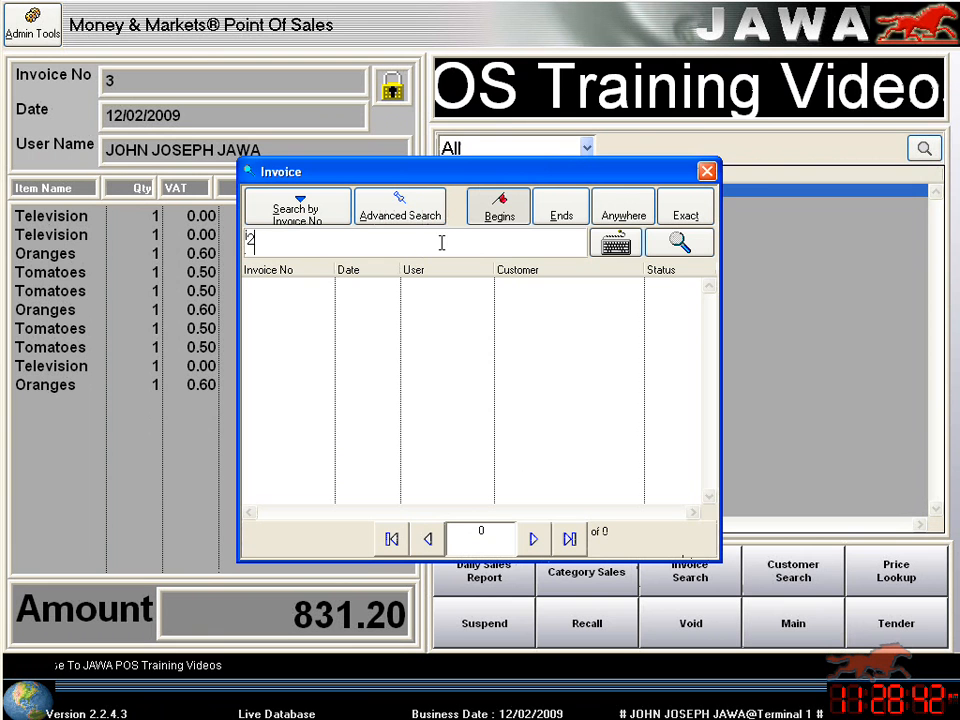
{"action": "left_click", "coordinate": [615, 224]}
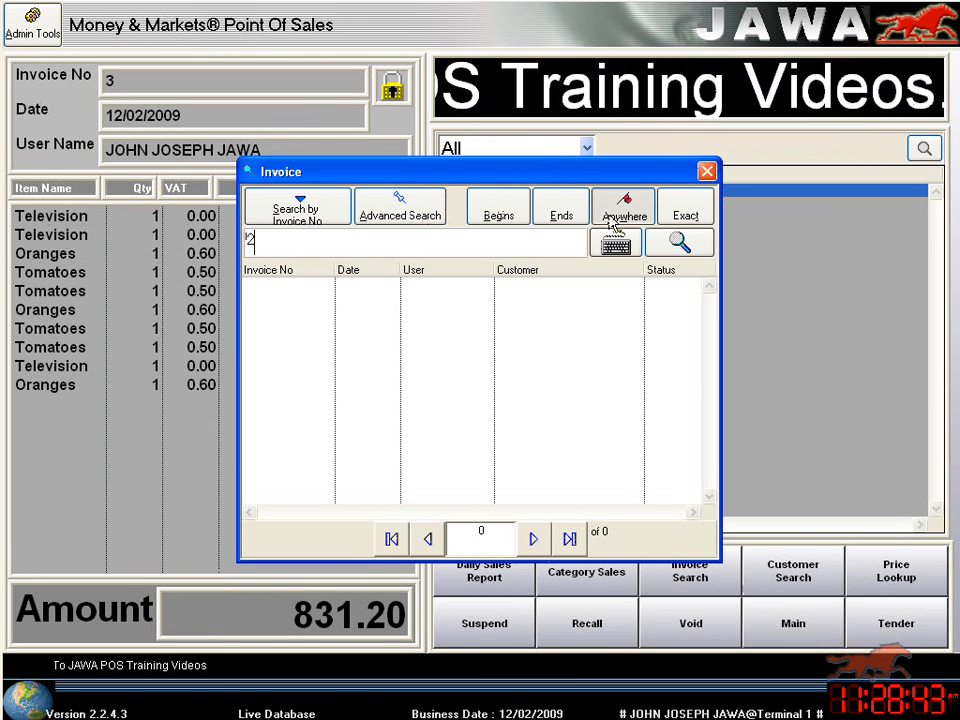
{"action": "left_click", "coordinate": [656, 249]}
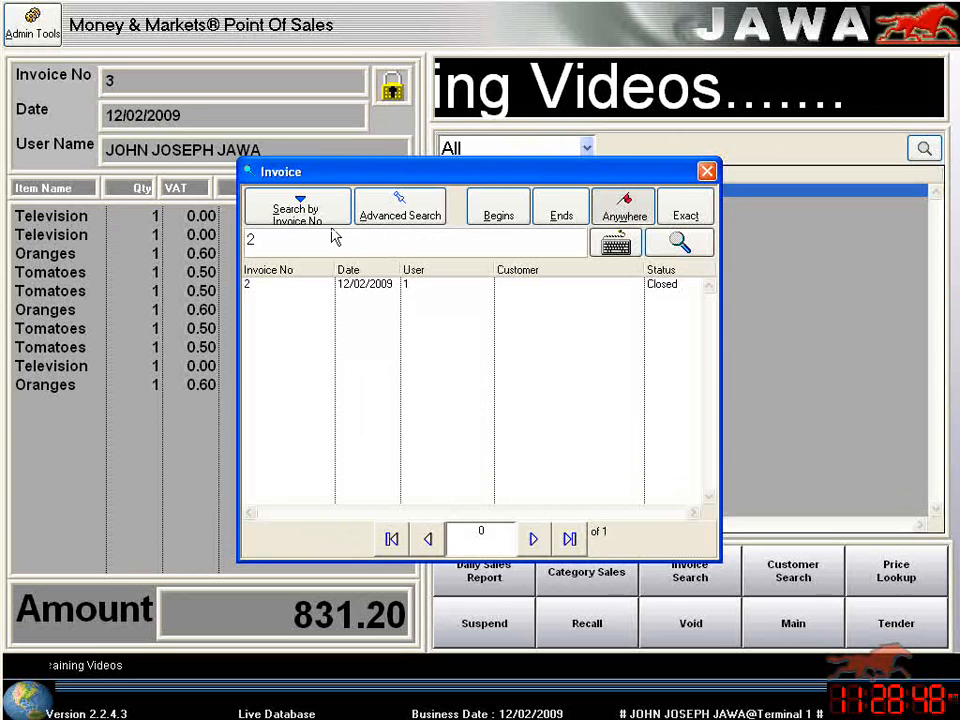
Search the invoices by user for 1, matching anywhere, and close the invoice search.
{"action": "left_click", "coordinate": [300, 210]}
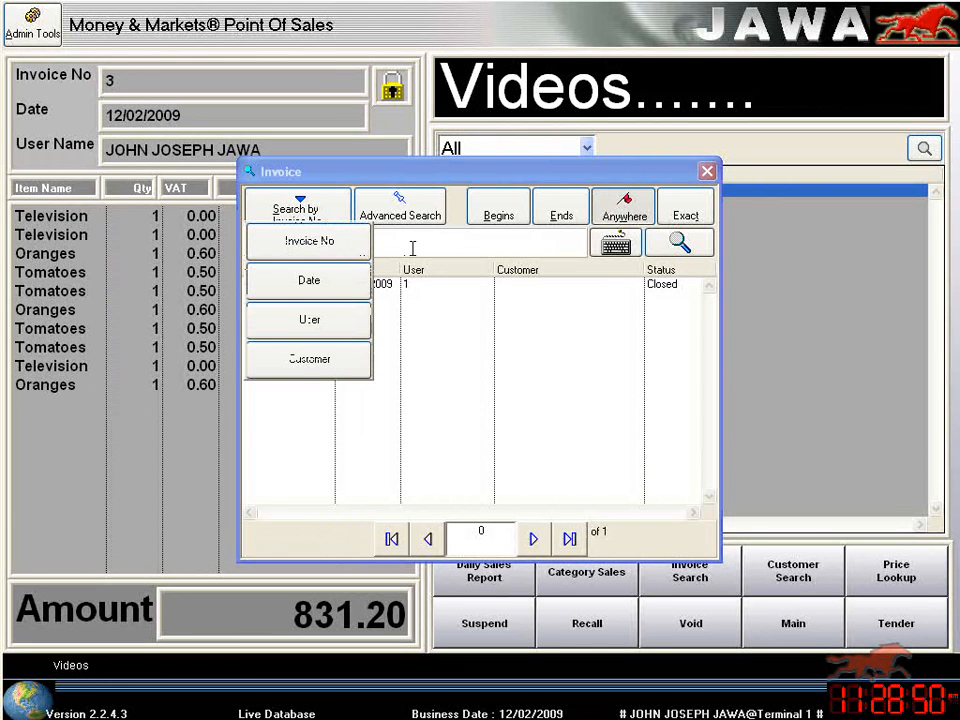
{"action": "left_click", "coordinate": [332, 318]}
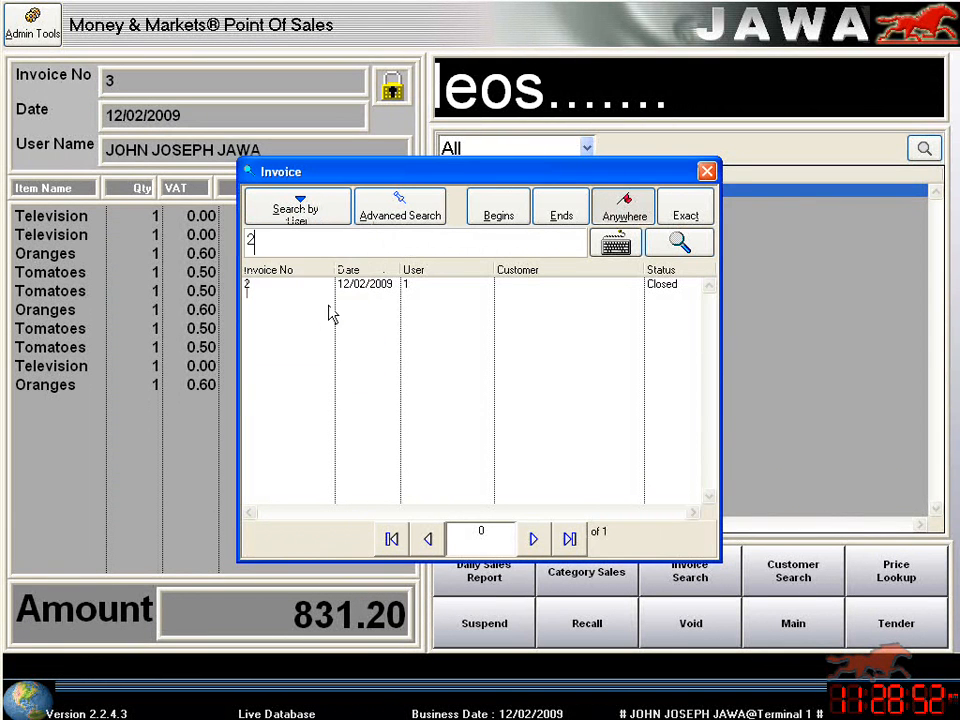
{"action": "left_click", "coordinate": [300, 212]}
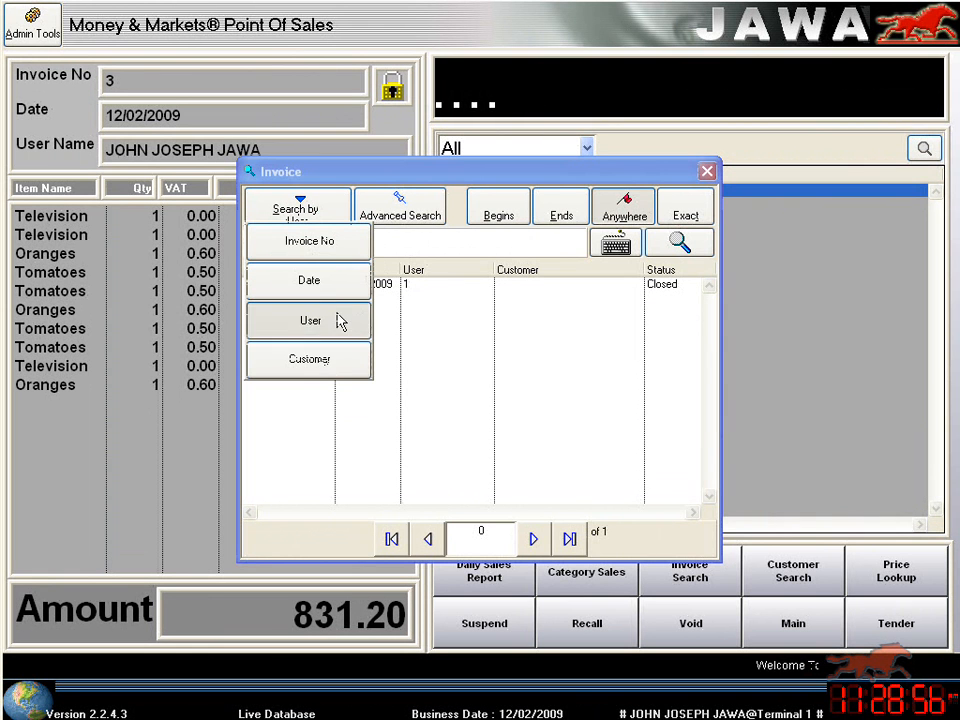
{"action": "left_click", "coordinate": [336, 319]}
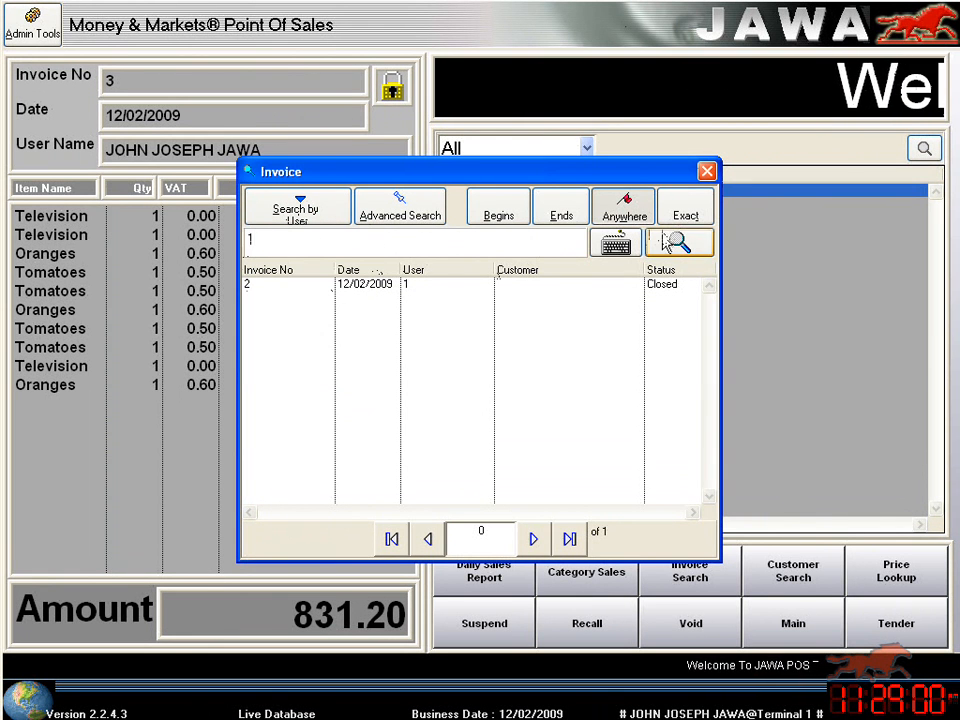
{"action": "left_click", "coordinate": [670, 245]}
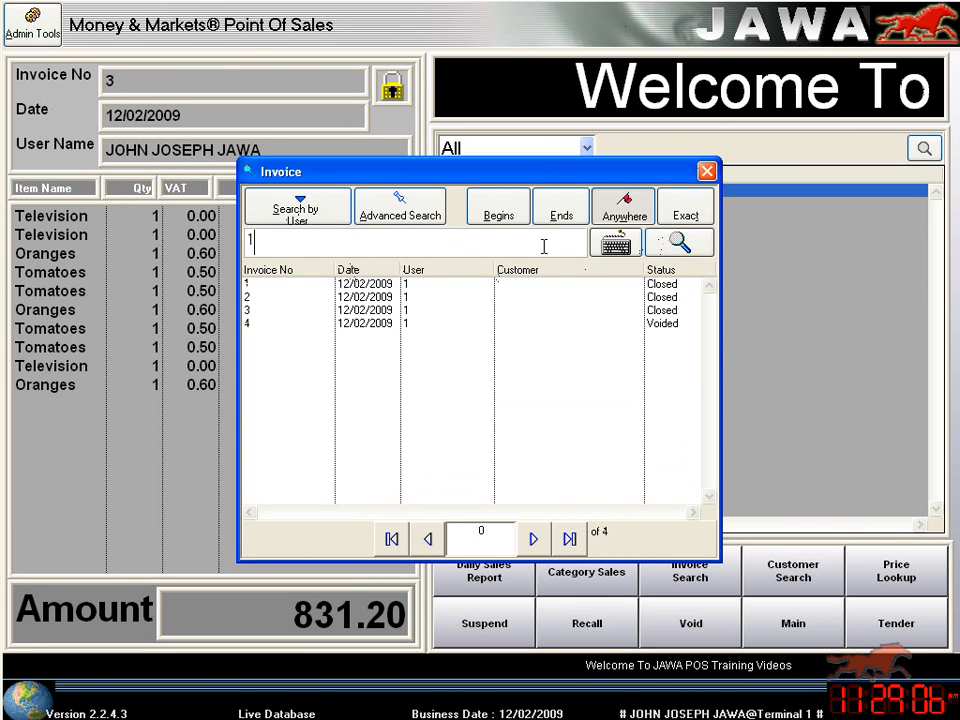
{"action": "left_click", "coordinate": [707, 174]}
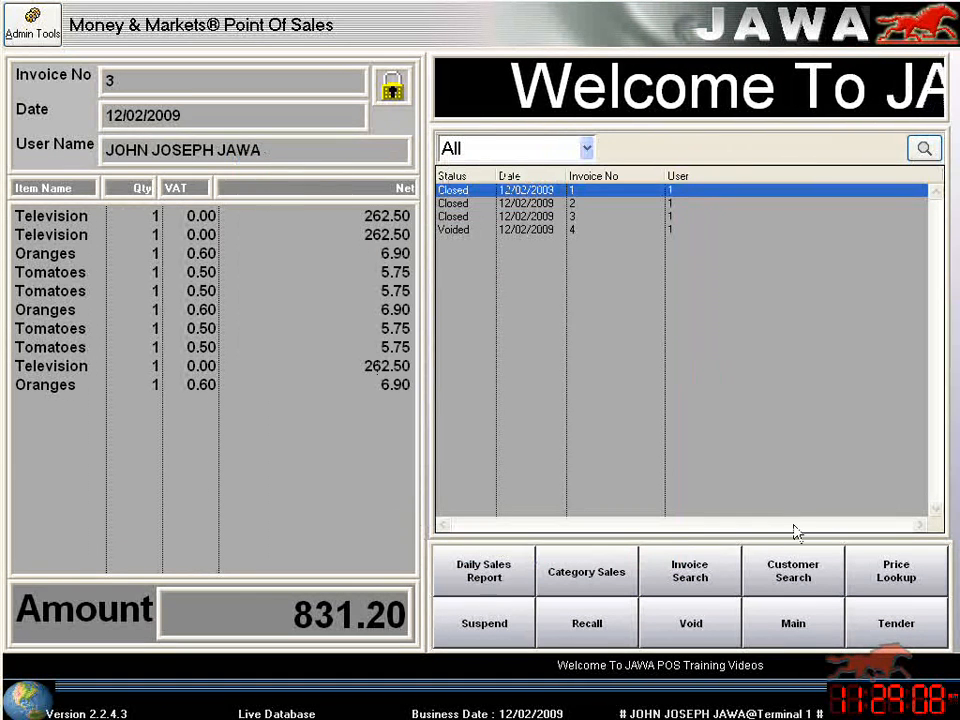
Look up the price of the item with barcode 123456, searching in Barcode with the Exact pattern.
{"action": "left_click", "coordinate": [899, 572]}
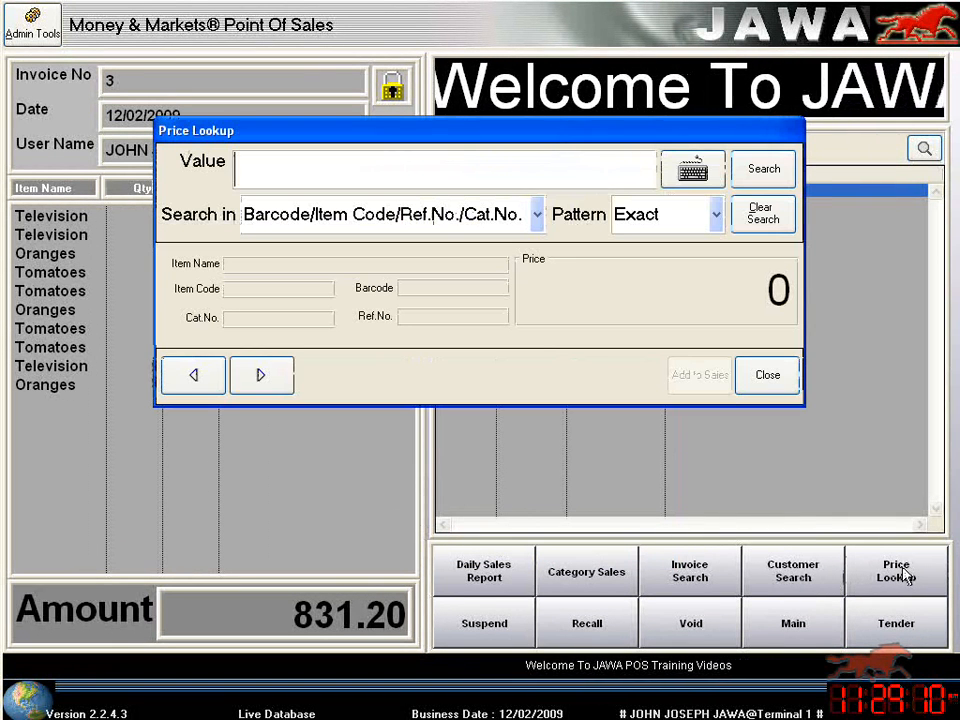
{"action": "left_click", "coordinate": [525, 227]}
{"action": "scroll", "coordinate": [540, 268], "scroll_direction": "down", "scroll_amount": 1}
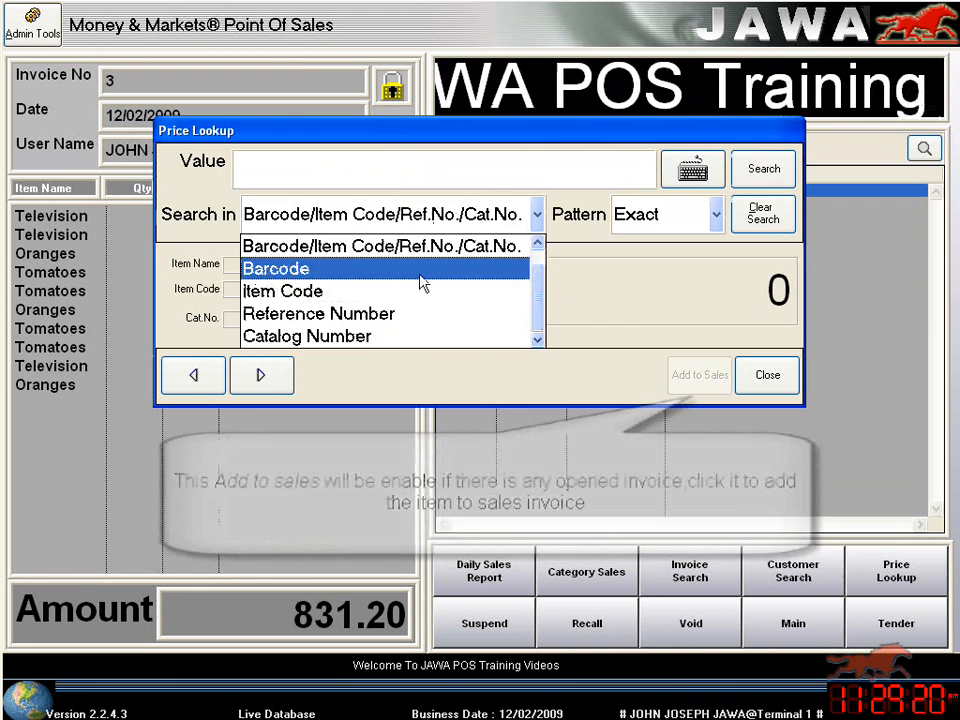
{"action": "left_click", "coordinate": [420, 270]}
{"action": "left_click", "coordinate": [375, 167]}
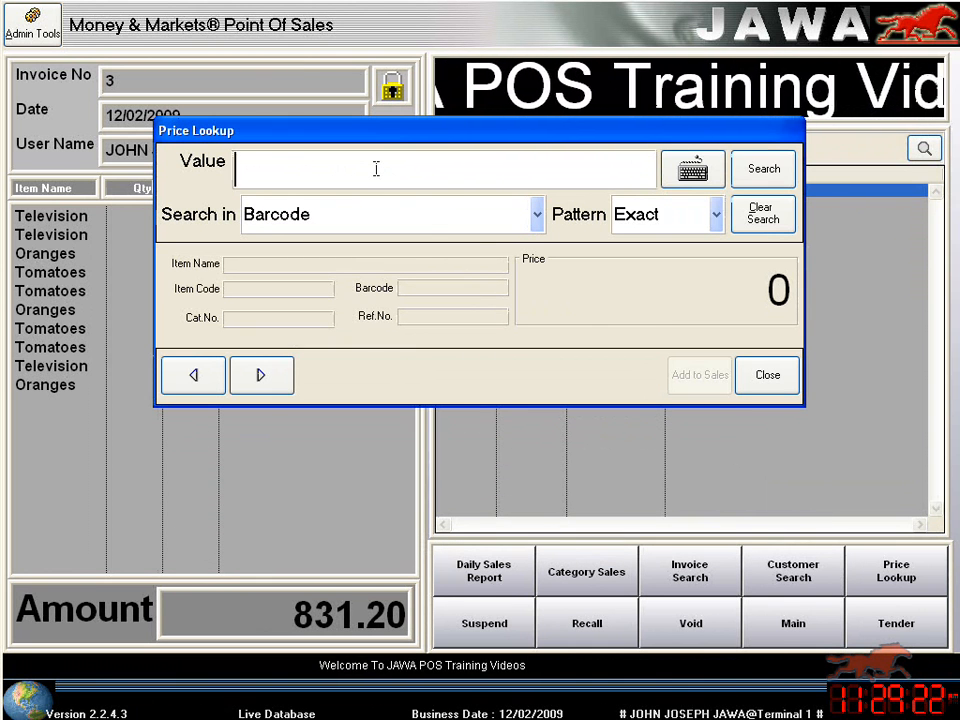
{"action": "type", "text": "123456"}
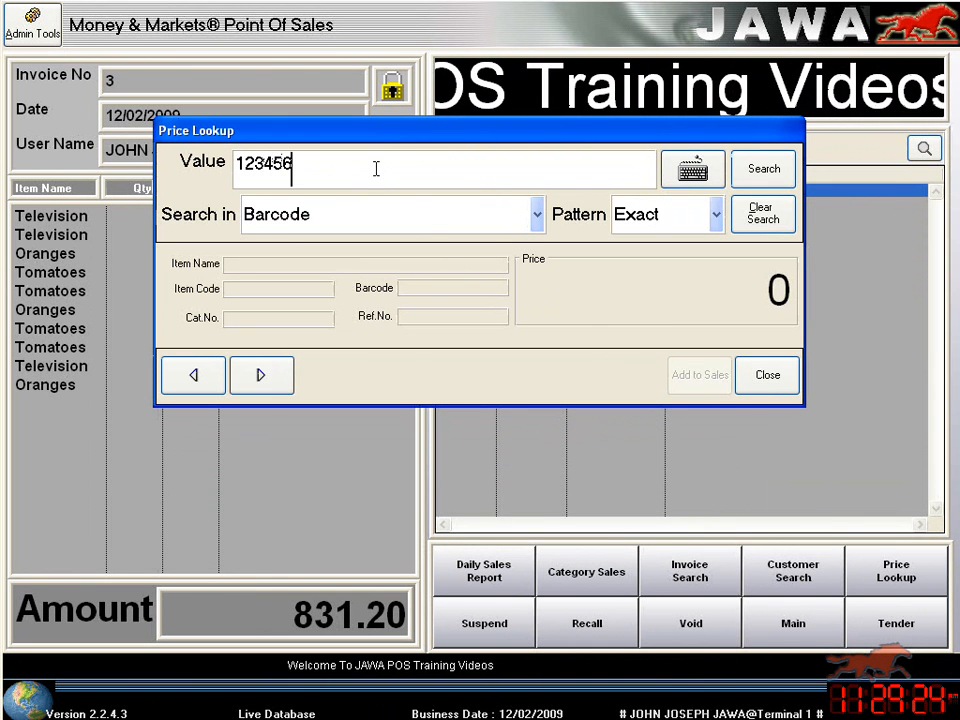
{"action": "key", "text": "Return"}
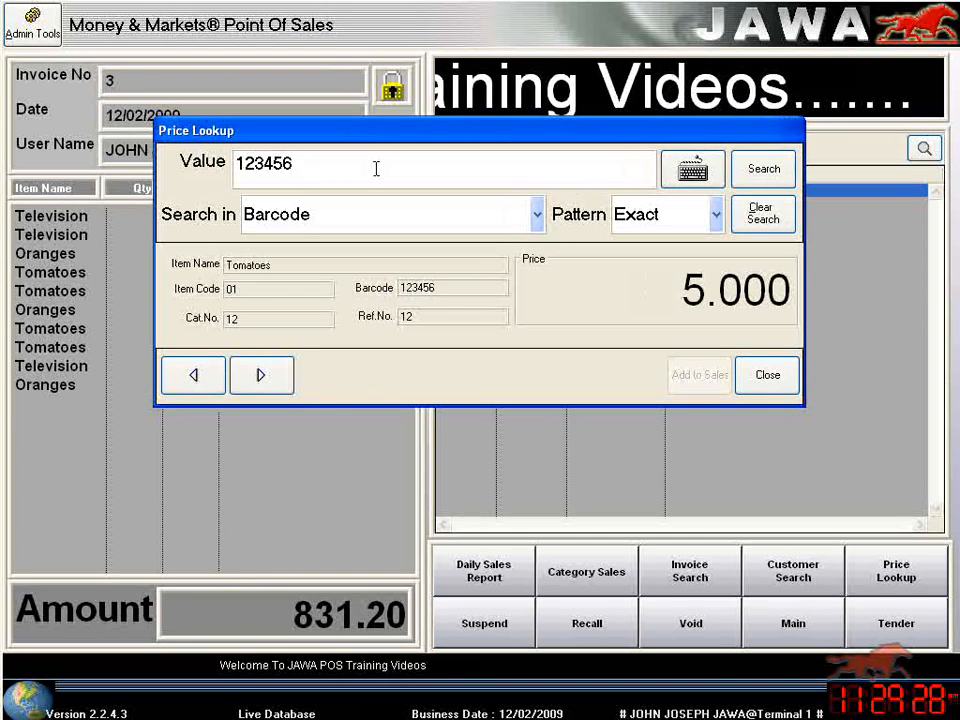
Look up items whose barcode contains 1 anywhere, view the Television's price, and close the price lookup.
{"action": "left_click_drag", "start_coordinate": [326, 167], "coordinate": [242, 165]}
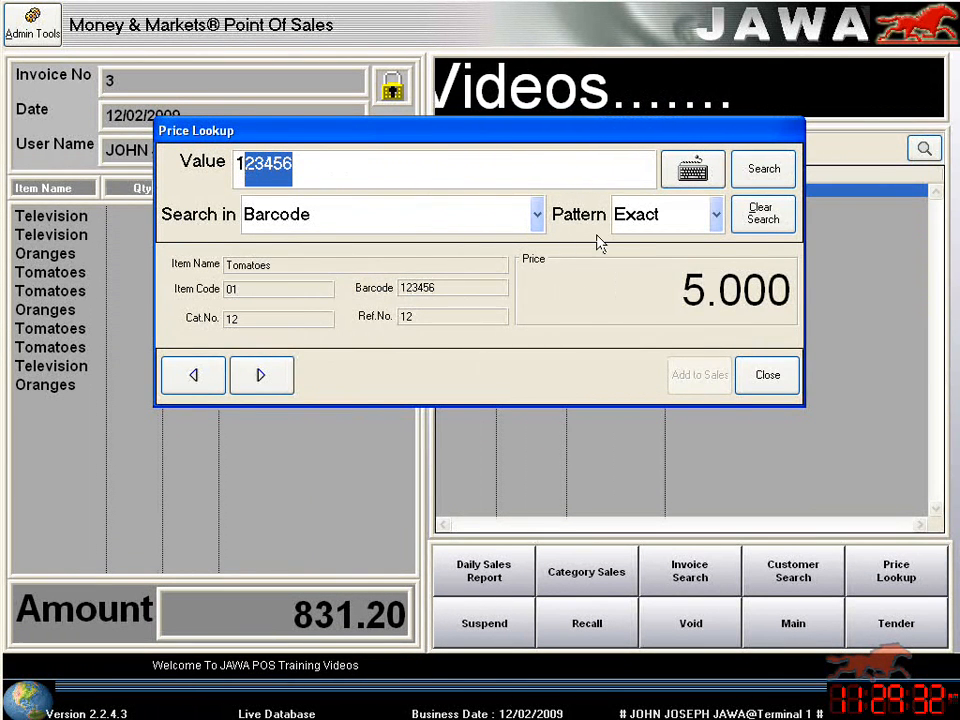
{"action": "key", "text": "BackSpace"}
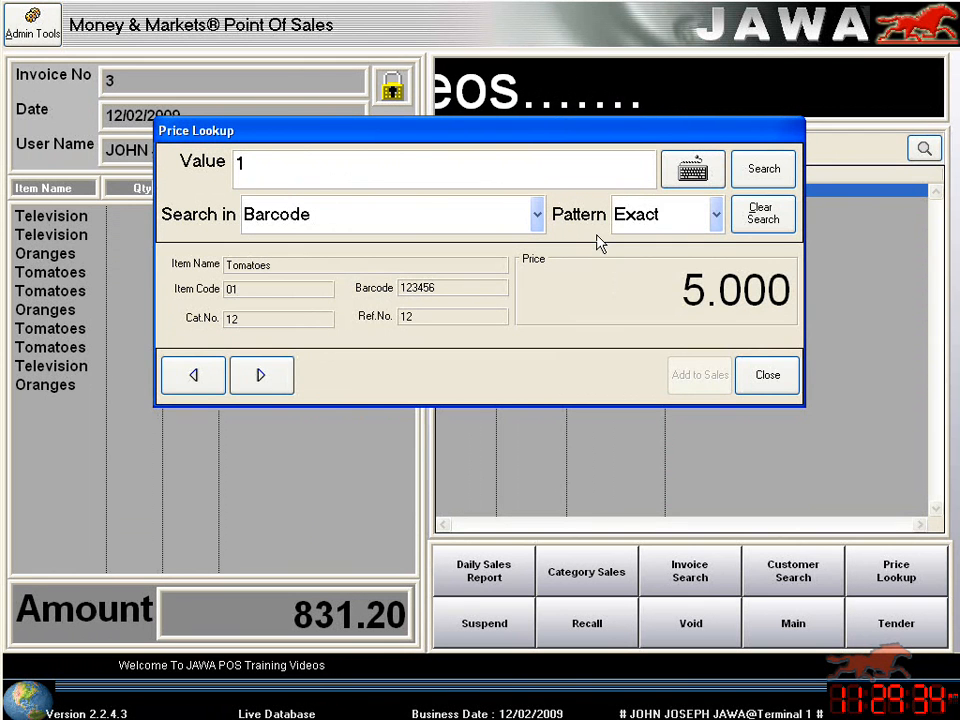
{"action": "left_click", "coordinate": [641, 222]}
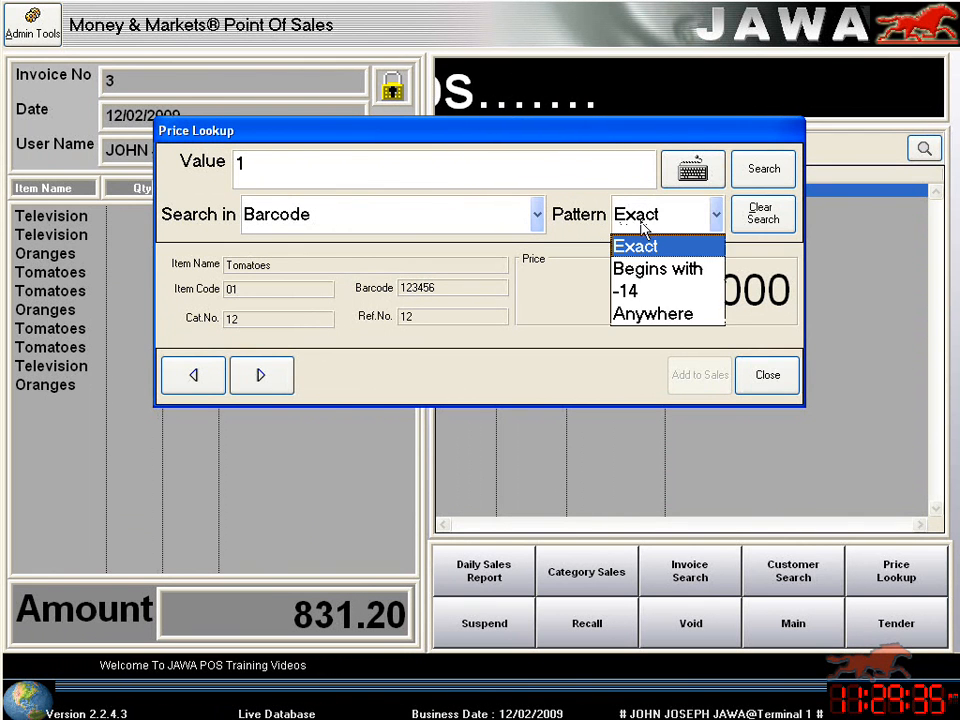
{"action": "left_click", "coordinate": [648, 314]}
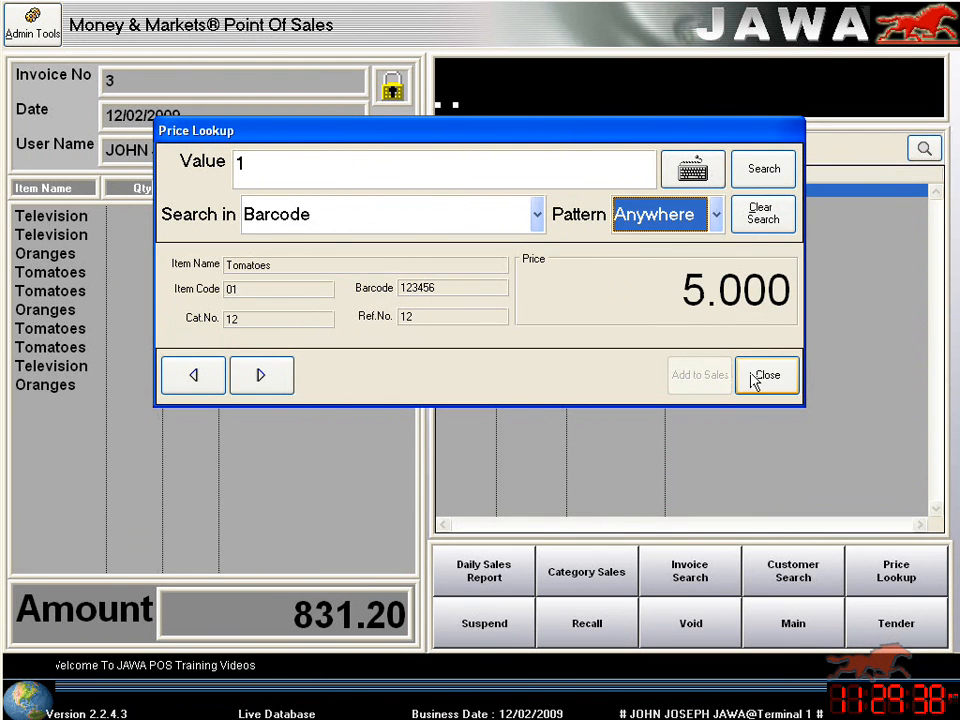
{"action": "left_click", "coordinate": [756, 184]}
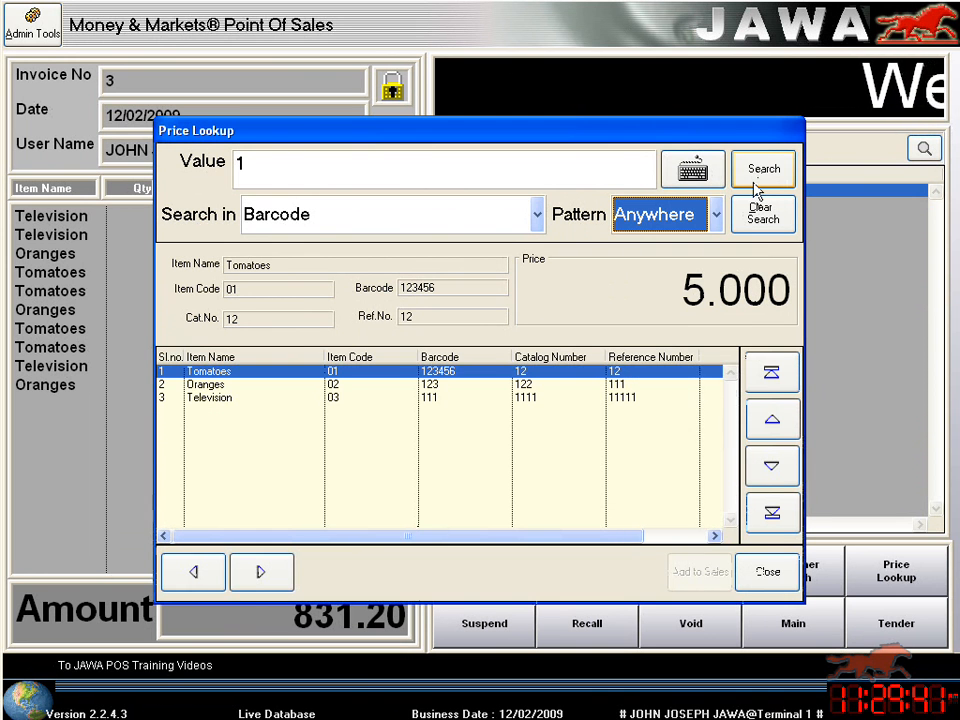
{"action": "left_click", "coordinate": [605, 398]}
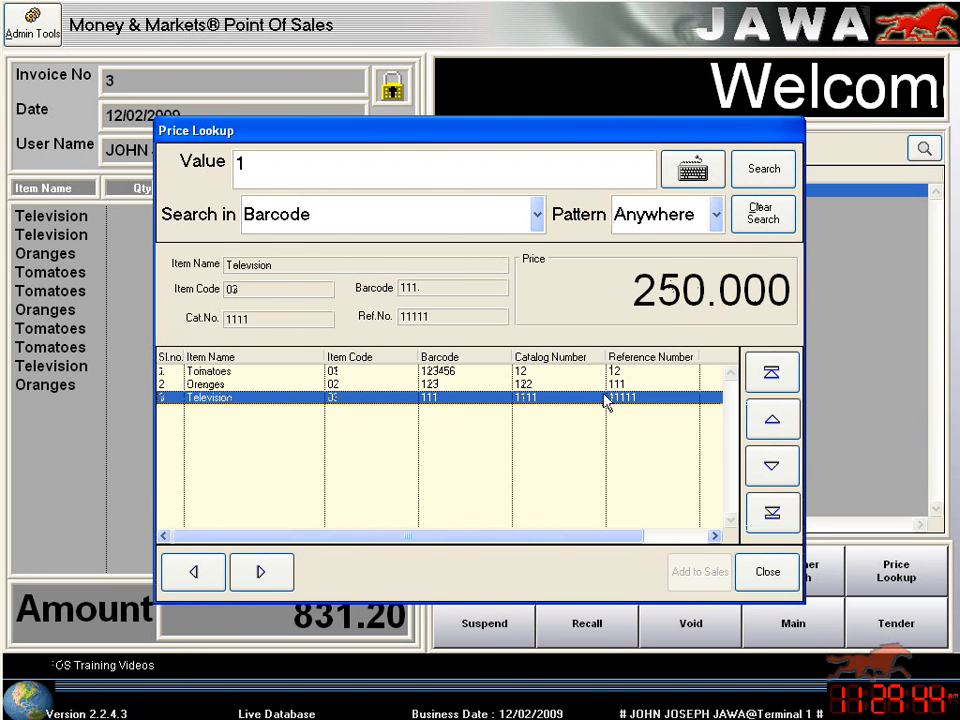
{"action": "left_click", "coordinate": [760, 572]}
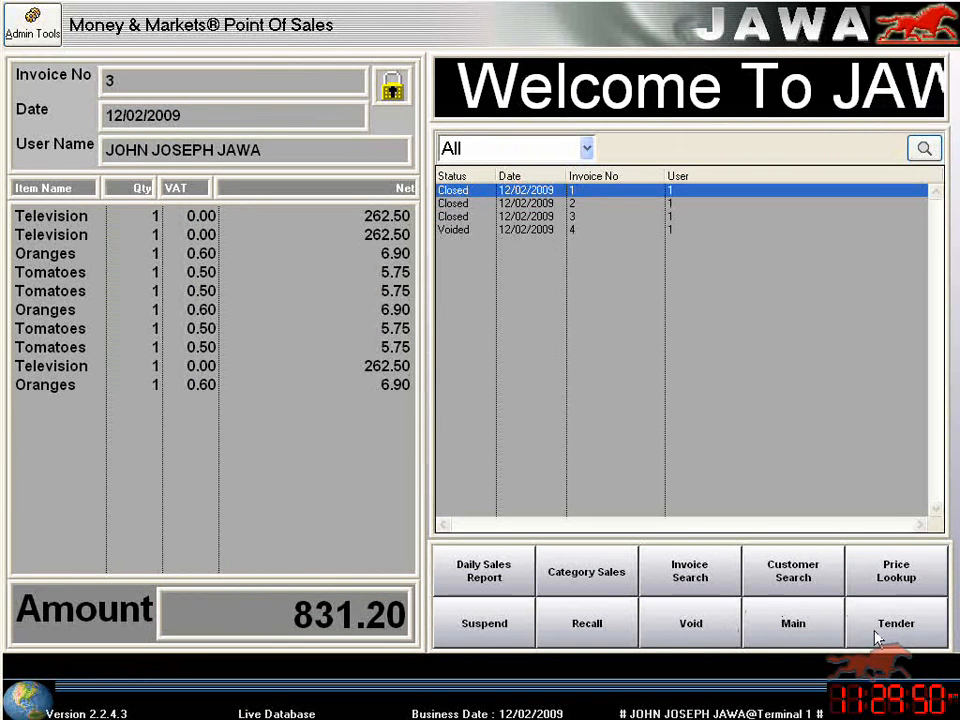
Return to the Main sales screen and view the user login status, closing it when done.
{"action": "left_click", "coordinate": [829, 638]}
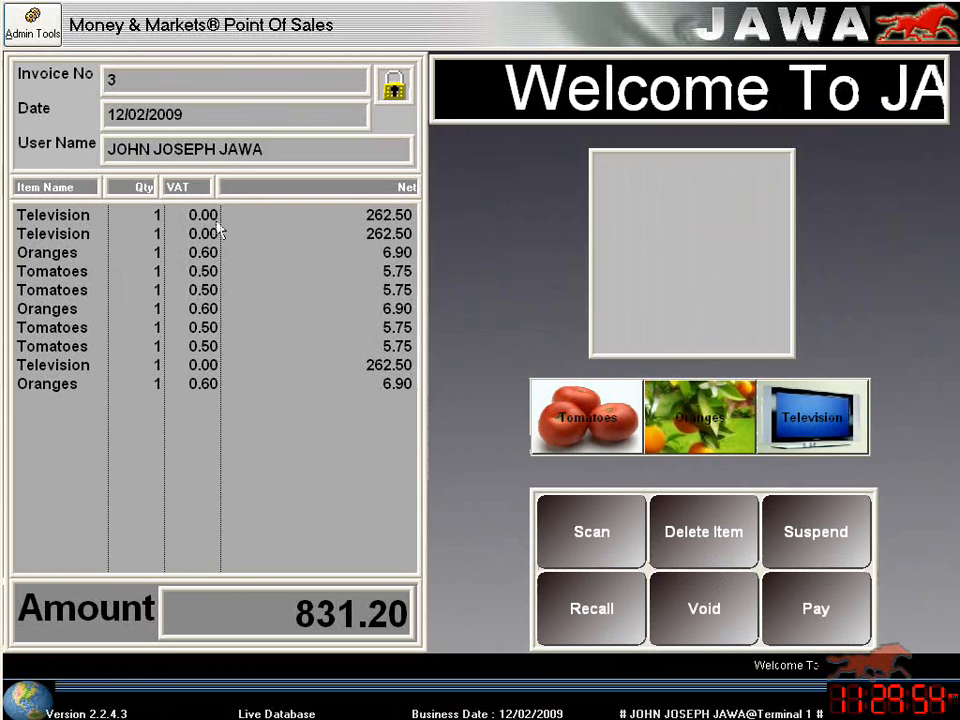
{"action": "left_click", "coordinate": [48, 30]}
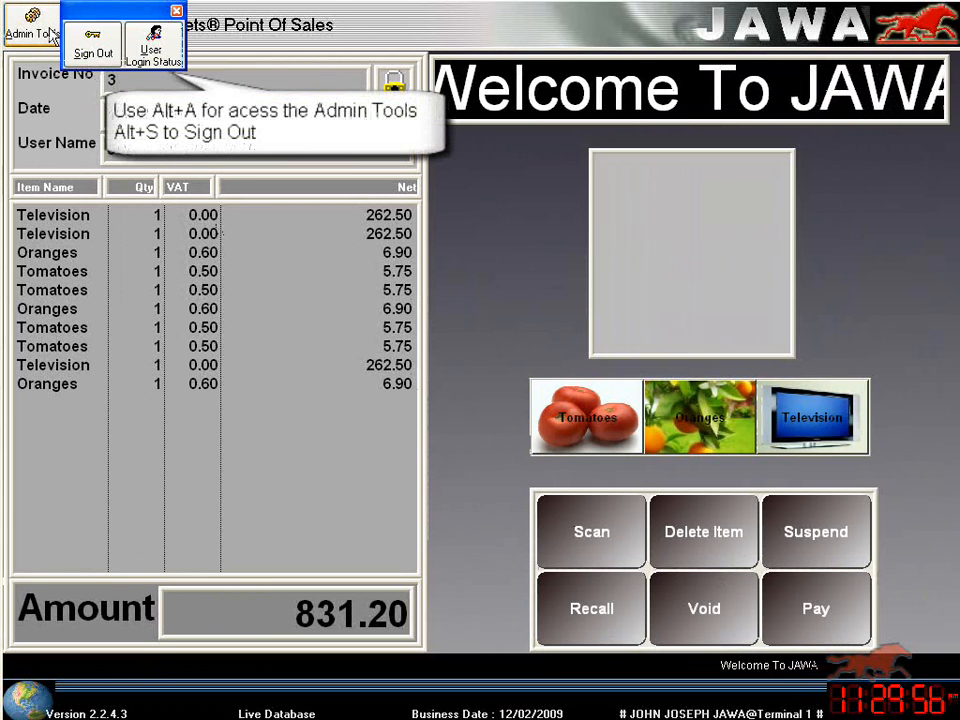
{"action": "left_click", "coordinate": [150, 45]}
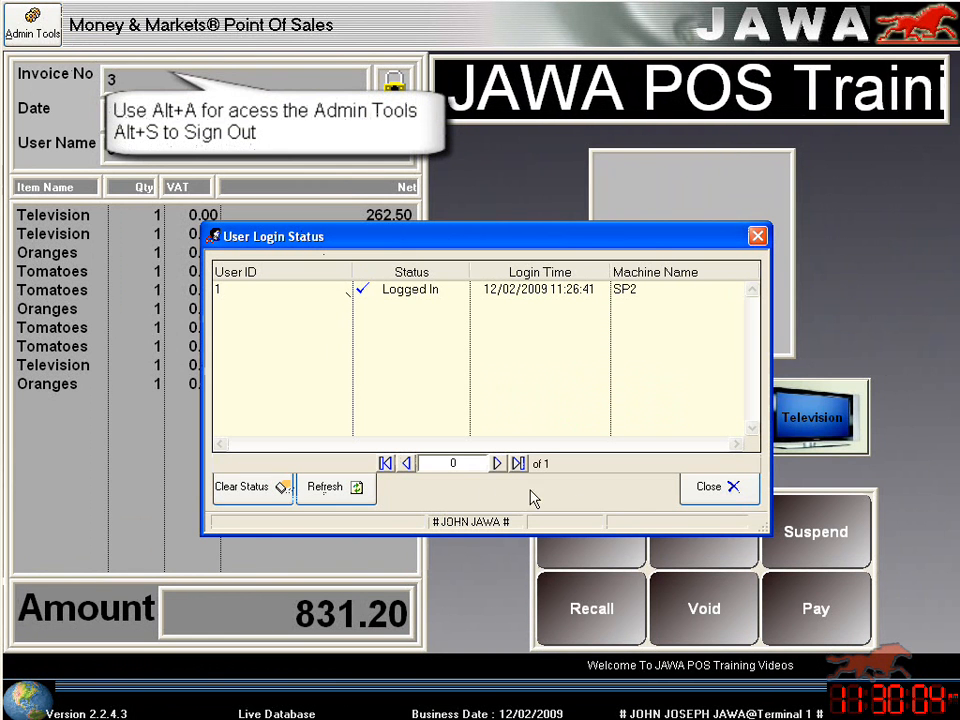
{"action": "left_click", "coordinate": [700, 490]}
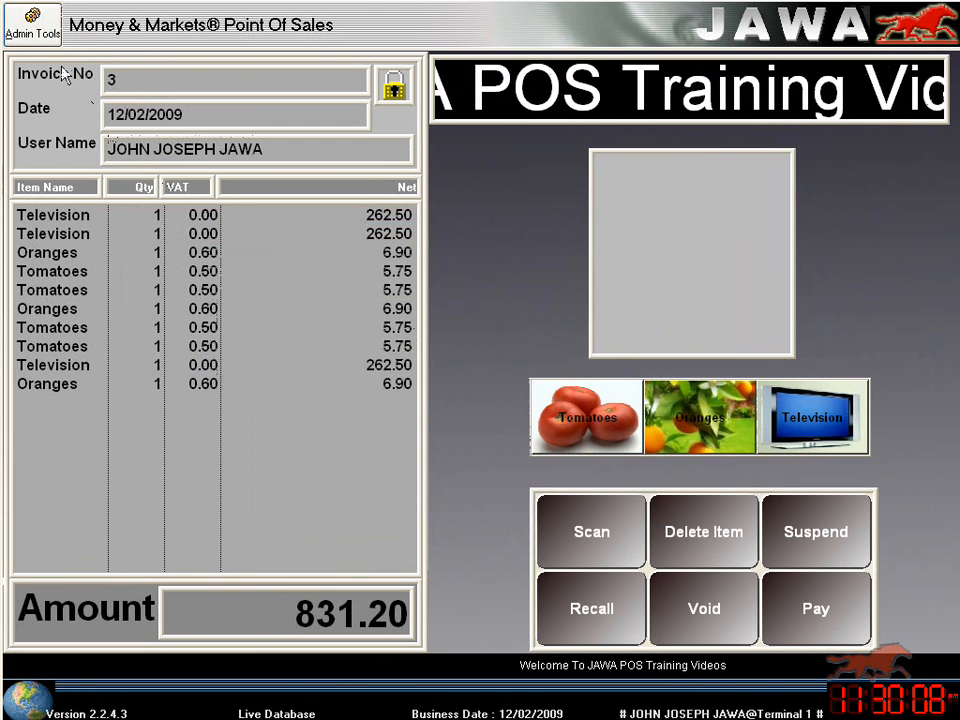
Sign out of the POS and exit the front-of-house application, confirming both.
{"action": "left_click", "coordinate": [32, 22]}
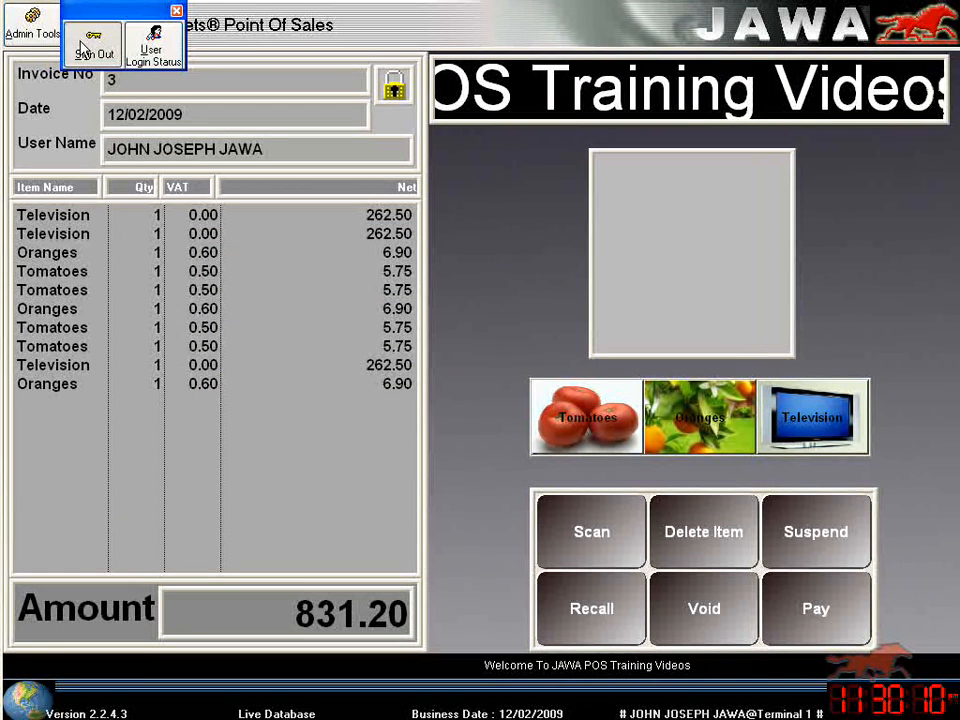
{"action": "left_click", "coordinate": [88, 47]}
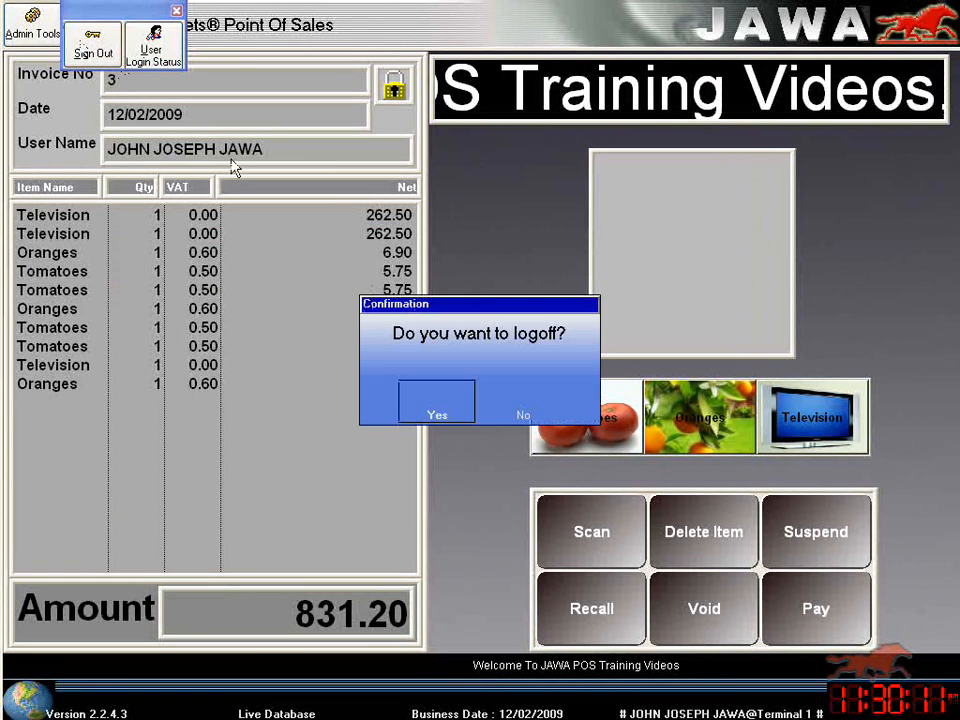
{"action": "left_click", "coordinate": [432, 398]}
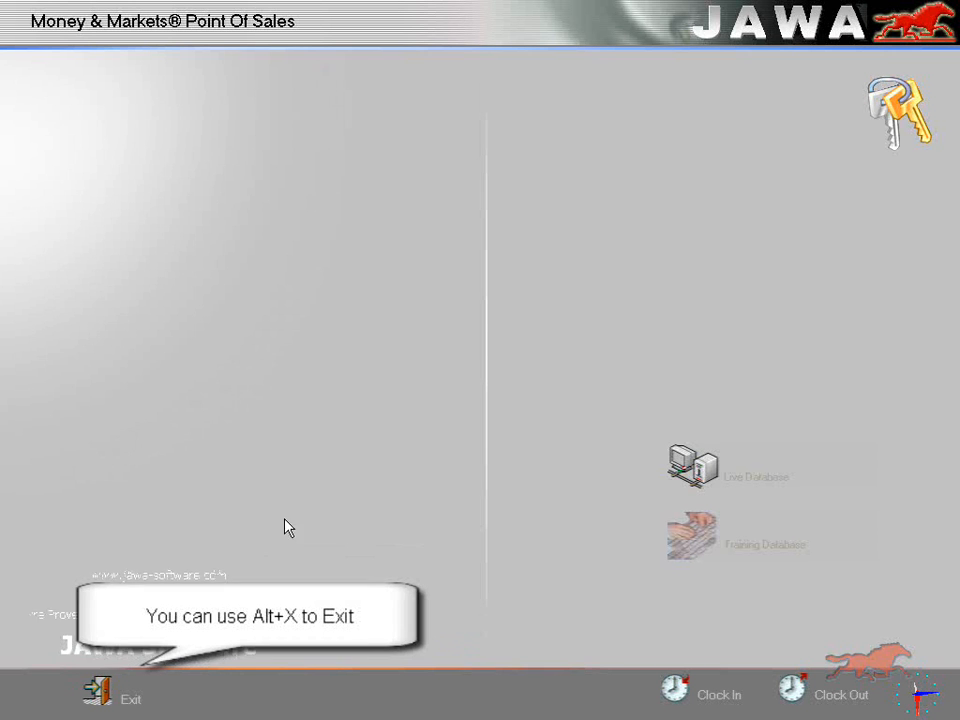
{"action": "left_click", "coordinate": [140, 683]}
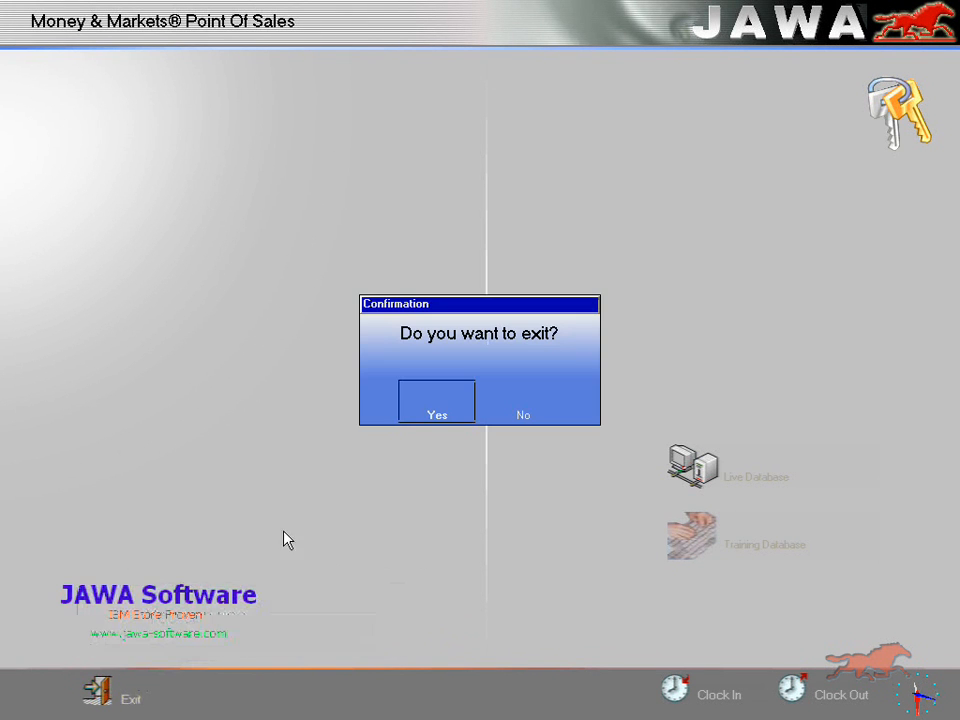
{"action": "left_click", "coordinate": [432, 410]}
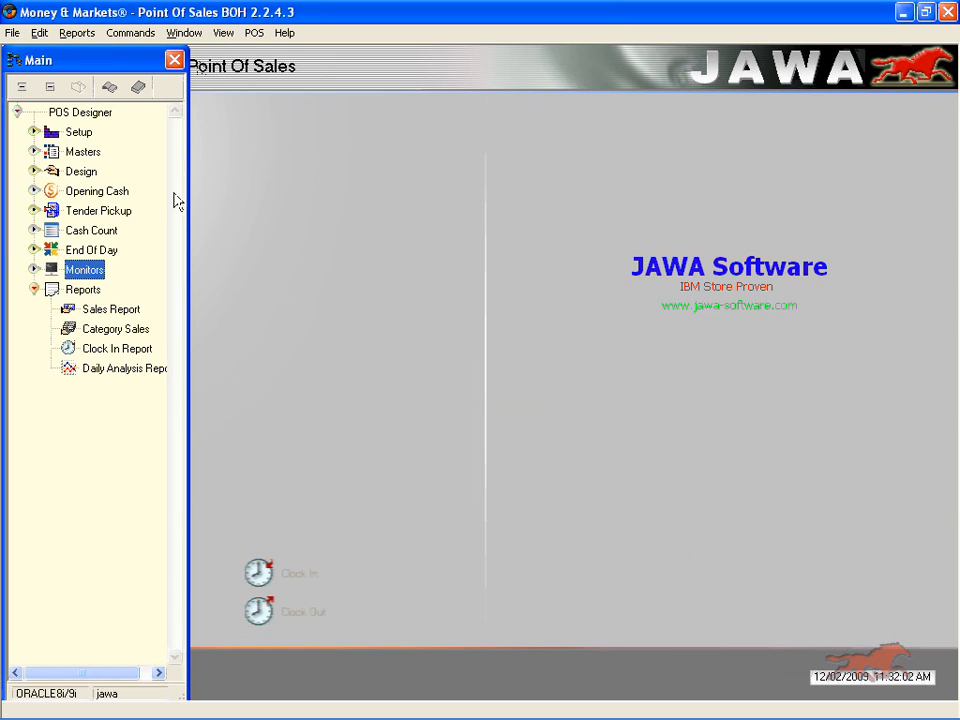
Run the back-office Sales Report for 12/02/2009 with the user and terminal filters left blank.
{"action": "double_click", "coordinate": [118, 312]}
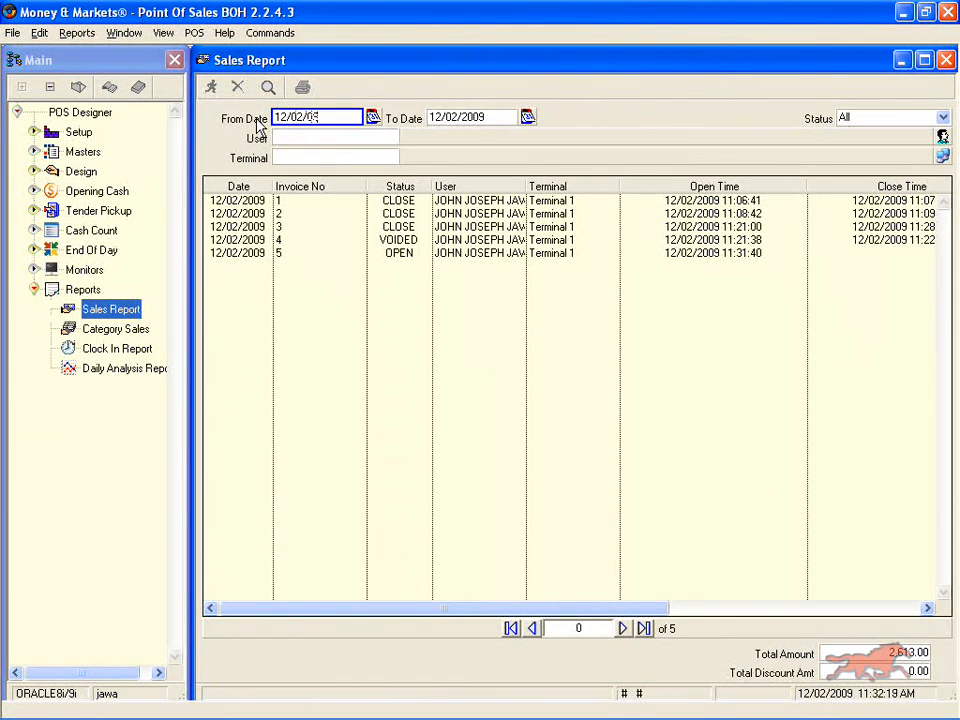
{"action": "double_click", "coordinate": [485, 118]}
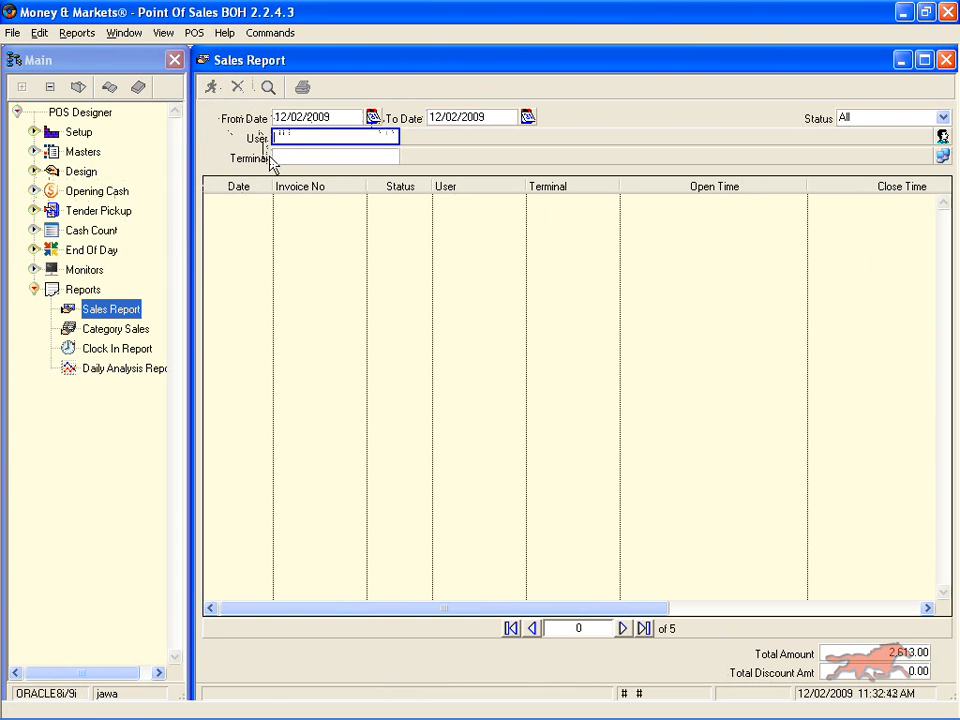
{"action": "left_click", "coordinate": [276, 156]}
{"action": "left_click", "coordinate": [216, 88]}
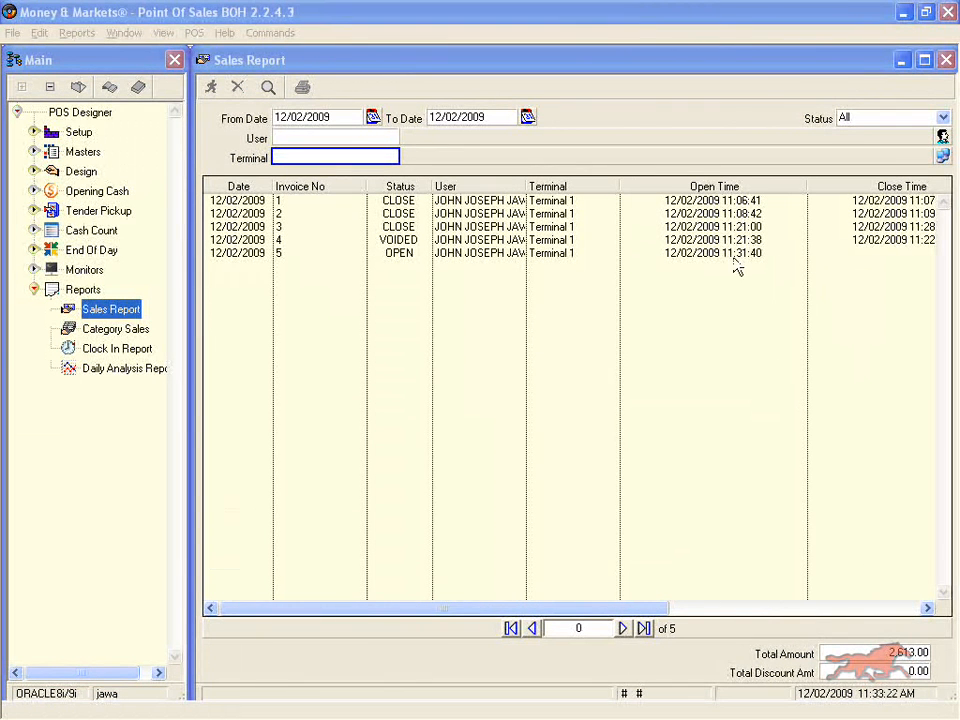
View the sales detail of open invoice 5, and close both the detail and the Sales Report.
{"action": "double_click", "coordinate": [512, 254]}
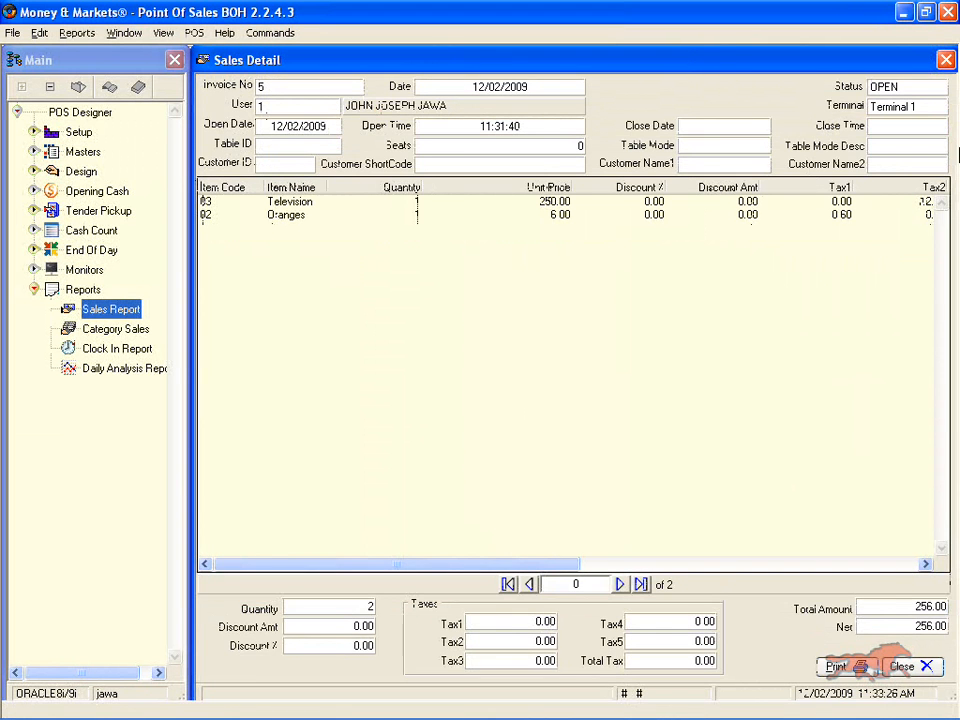
{"action": "left_click", "coordinate": [946, 61]}
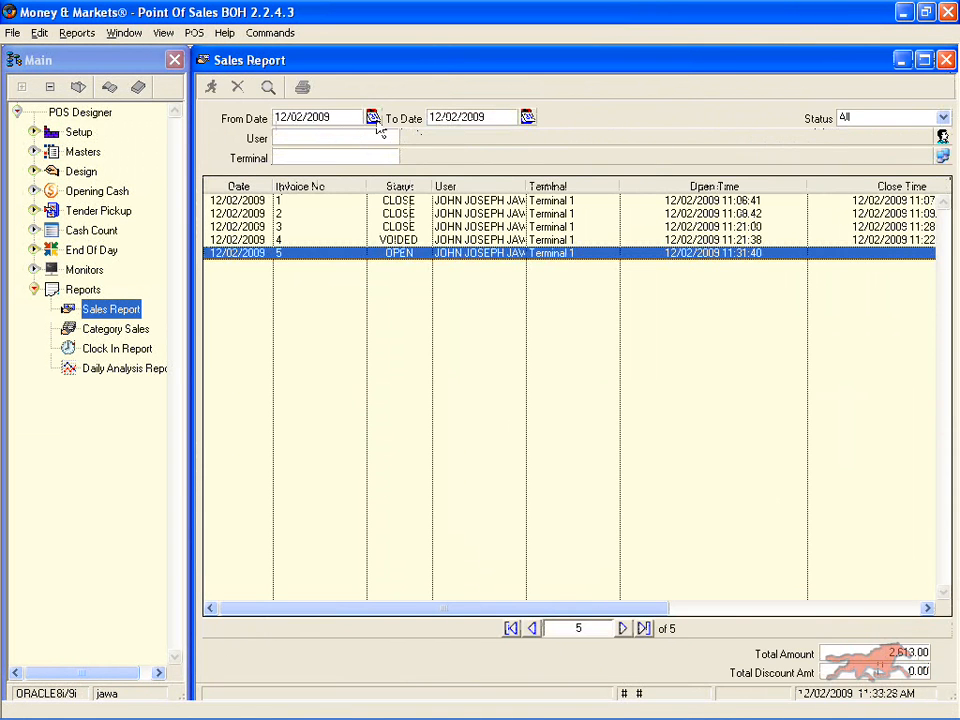
{"action": "left_click", "coordinate": [203, 62]}
{"action": "left_click", "coordinate": [230, 180]}
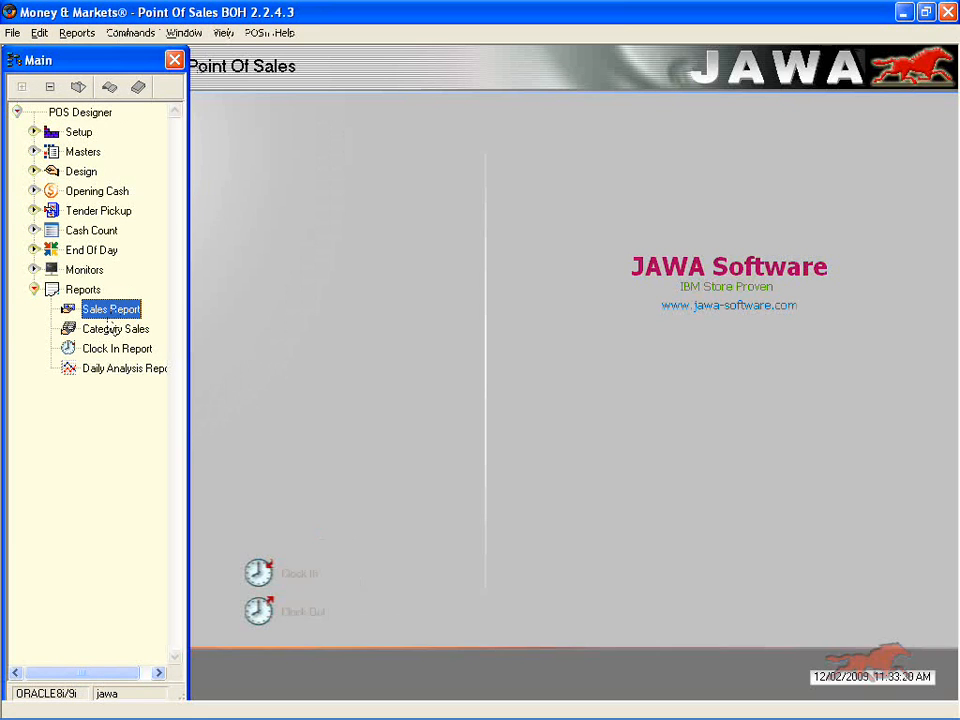
Run the Category Sales report for 12/02/2009 with status All and the user and terminal filters left blank.
{"action": "double_click", "coordinate": [108, 331]}
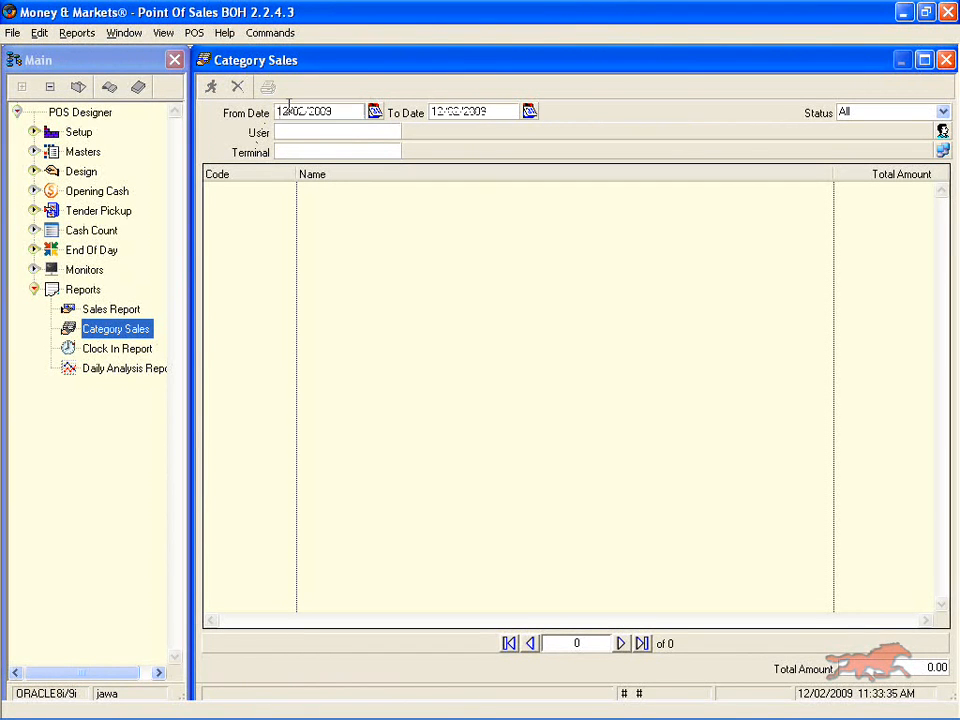
{"action": "key", "text": "Tab"}
{"action": "left_click", "coordinate": [289, 108]}
{"action": "left_click", "coordinate": [289, 132]}
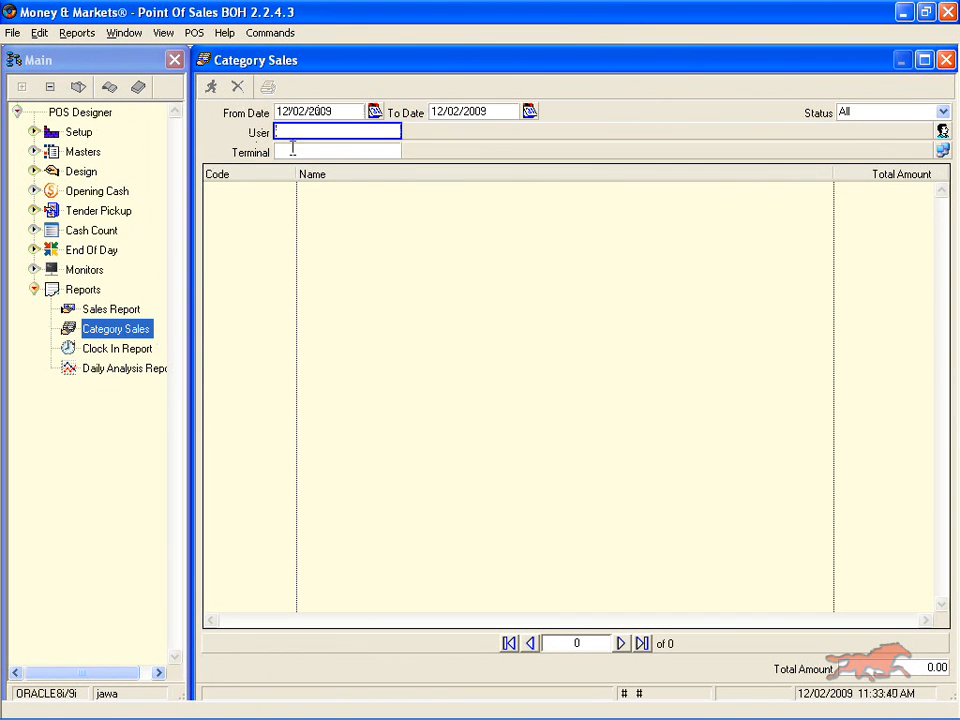
{"action": "left_click", "coordinate": [290, 152]}
{"action": "left_click", "coordinate": [211, 88]}
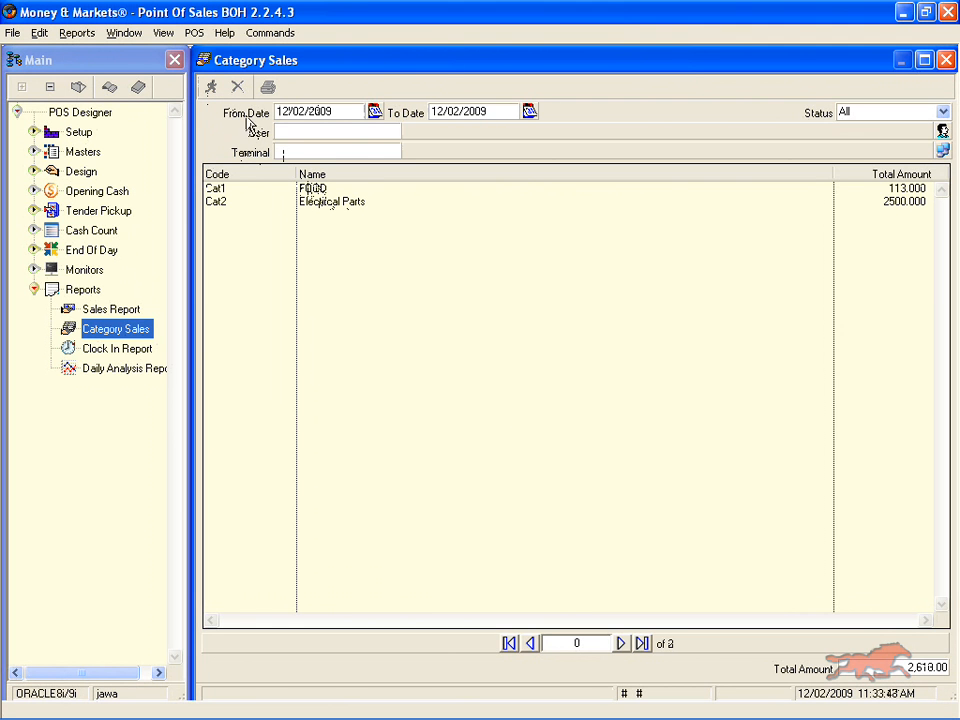
Output the Category Sales report to the screen, using A4 paper in landscape orientation.
{"action": "left_click", "coordinate": [268, 88]}
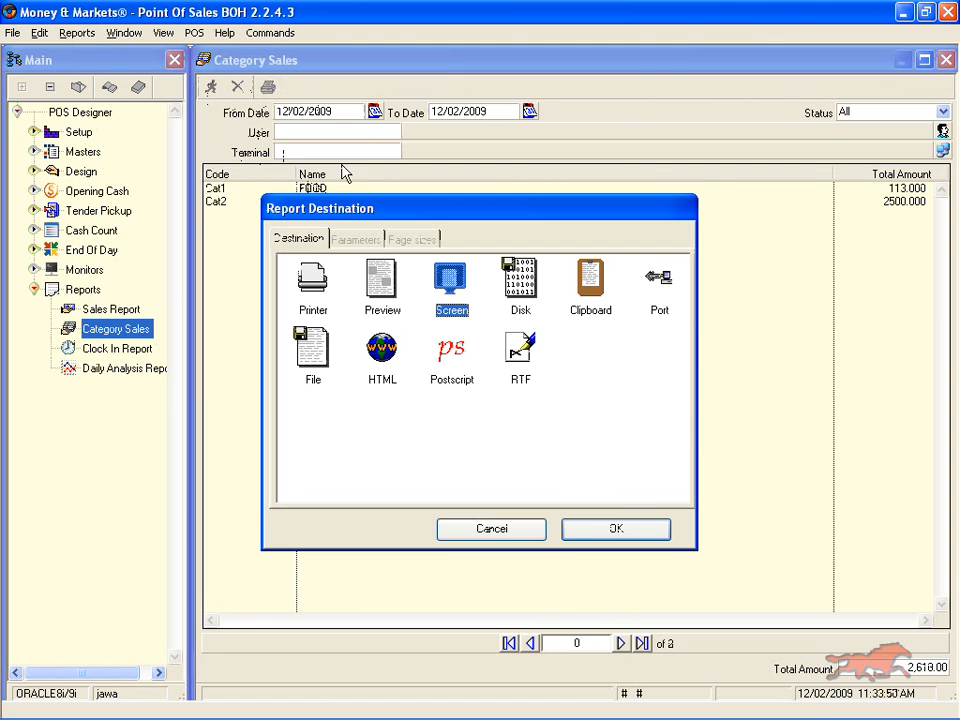
{"action": "double_click", "coordinate": [440, 295]}
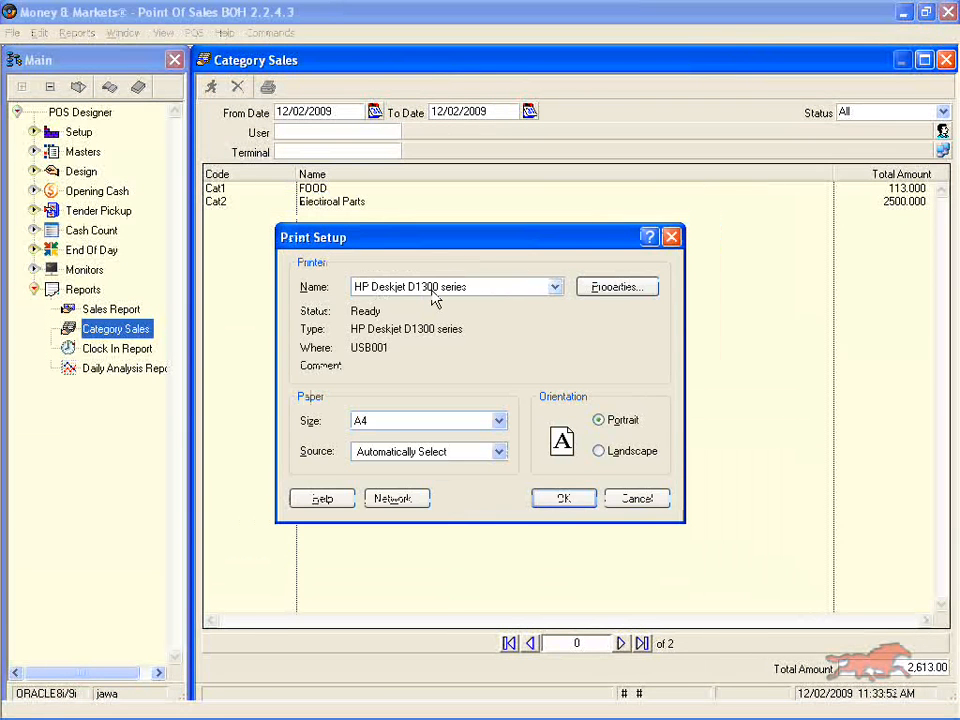
{"action": "left_click", "coordinate": [612, 453]}
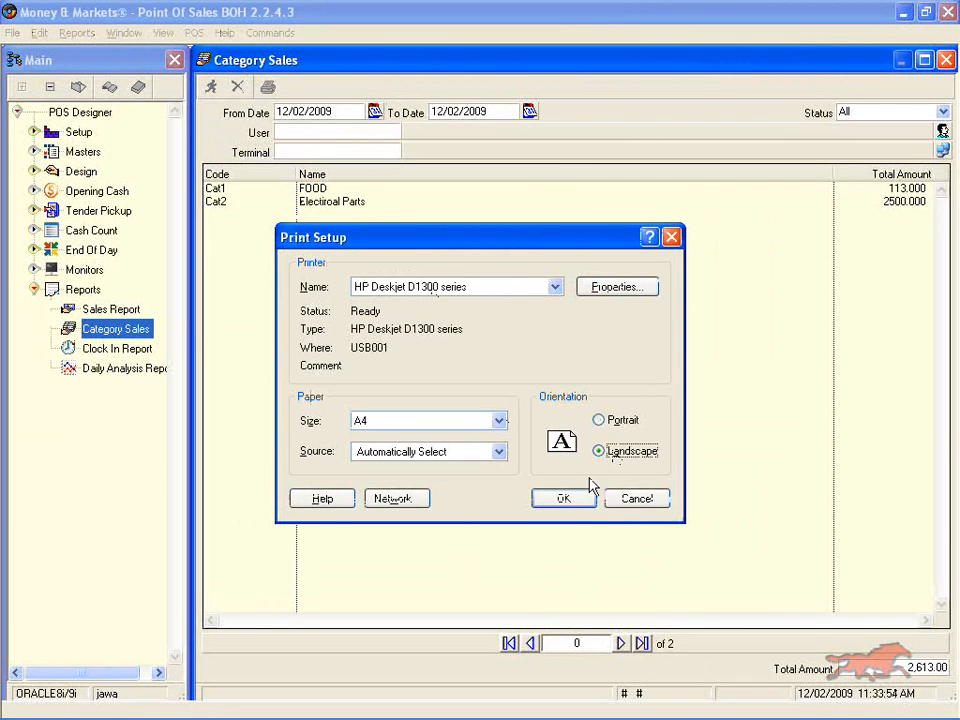
{"action": "left_click", "coordinate": [566, 499]}
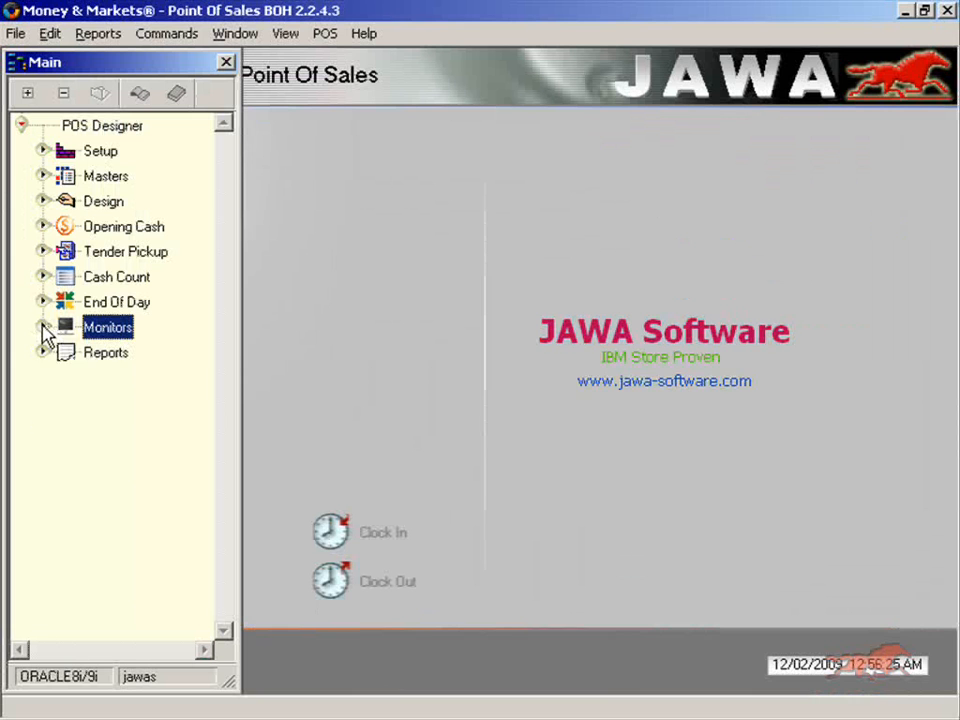
View the Sales Monitor as both a table and a graph, refresh it, and close it.
{"action": "left_click", "coordinate": [44, 326]}
{"action": "left_click", "coordinate": [133, 355]}
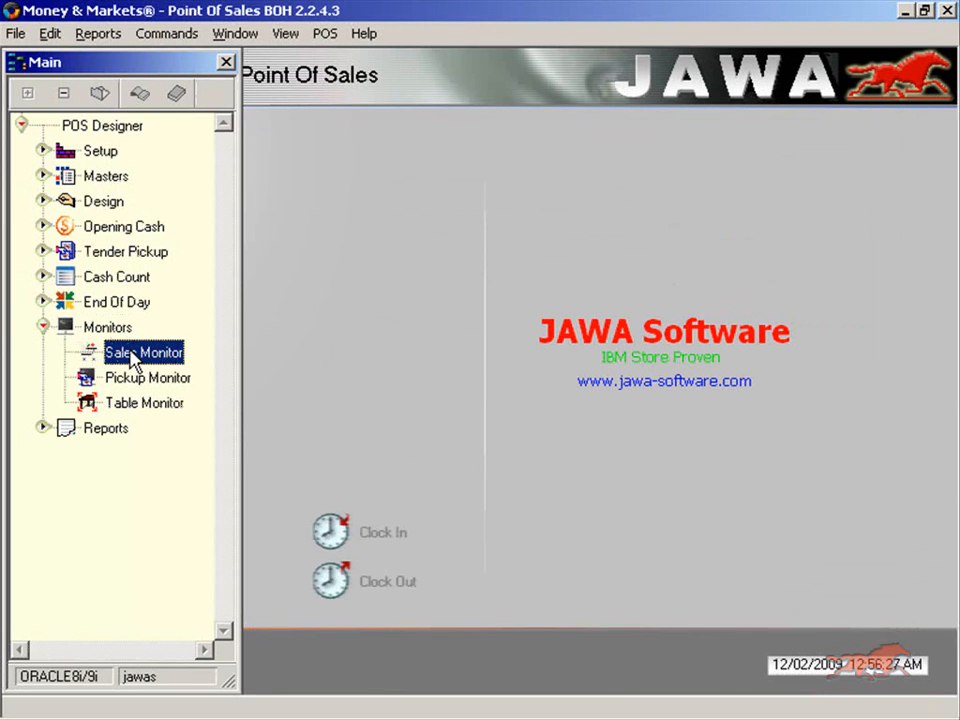
{"action": "double_click", "coordinate": [133, 357]}
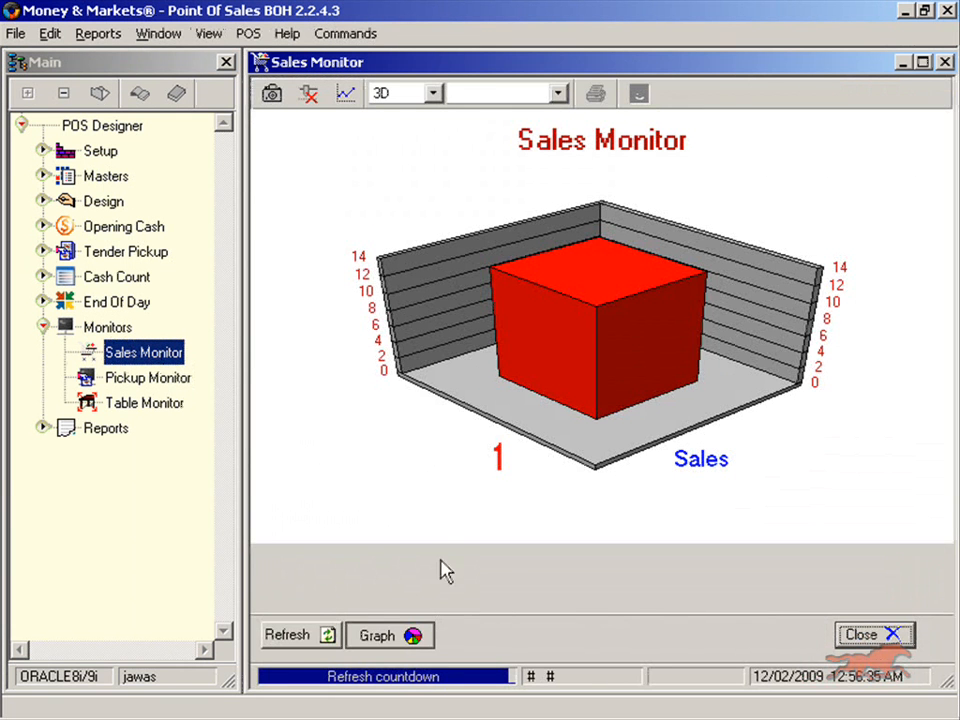
{"action": "left_click", "coordinate": [384, 636]}
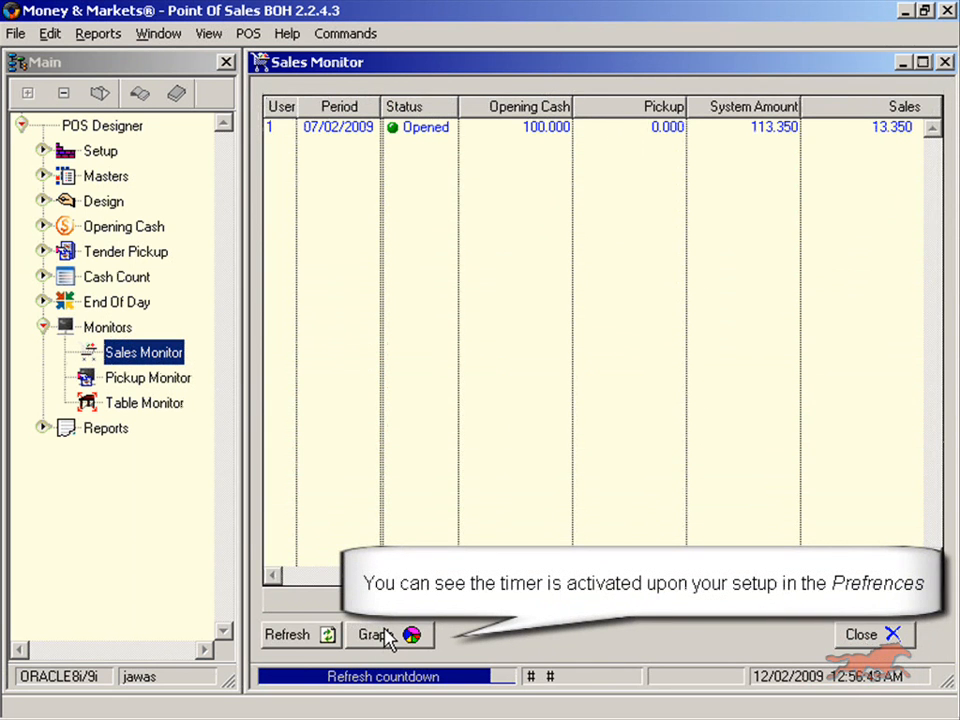
{"action": "left_click", "coordinate": [387, 637]}
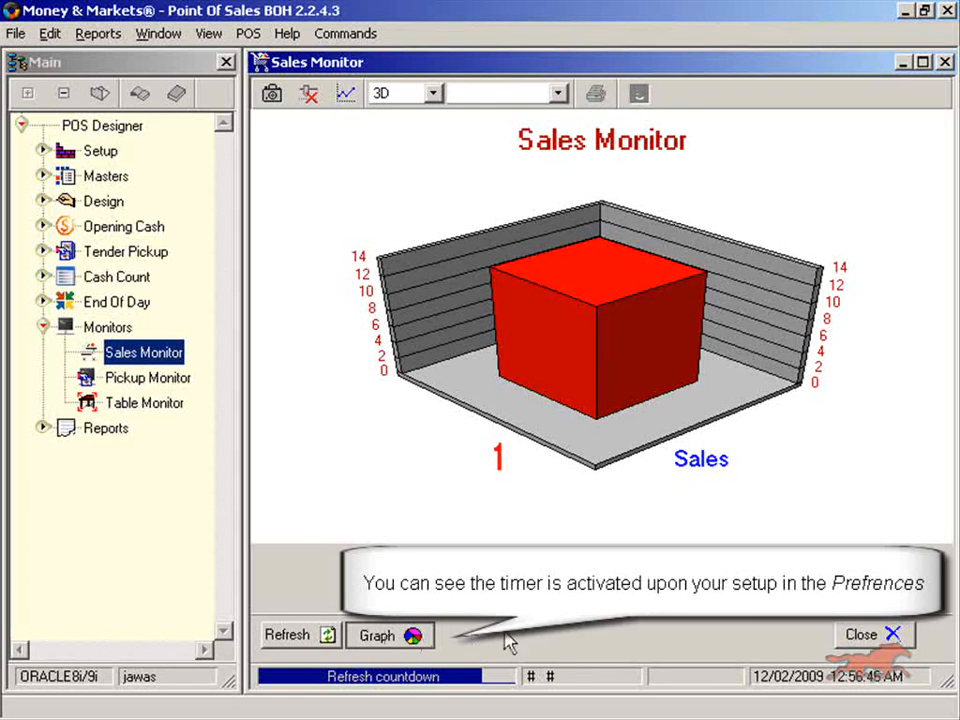
{"action": "left_click", "coordinate": [311, 636]}
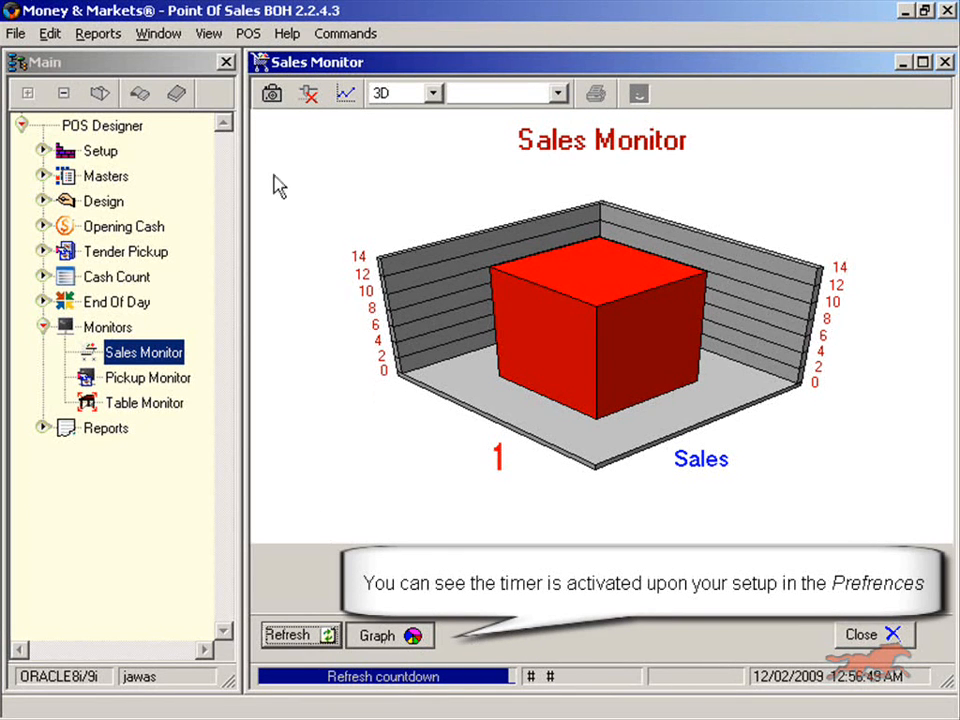
{"action": "double_click", "coordinate": [259, 62]}
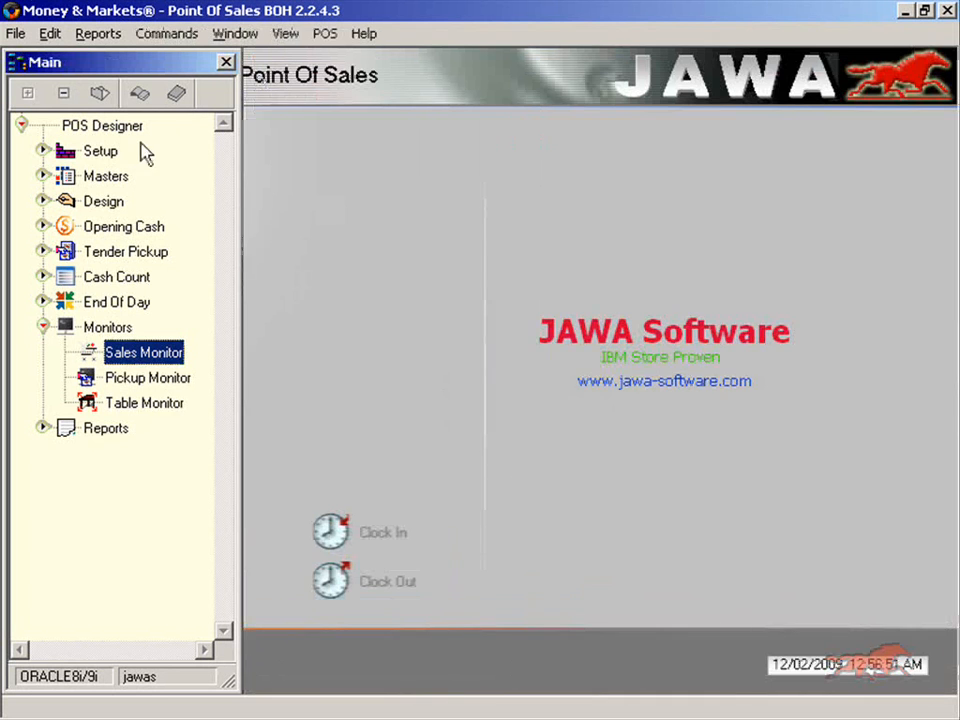
{"action": "left_click", "coordinate": [43, 327]}
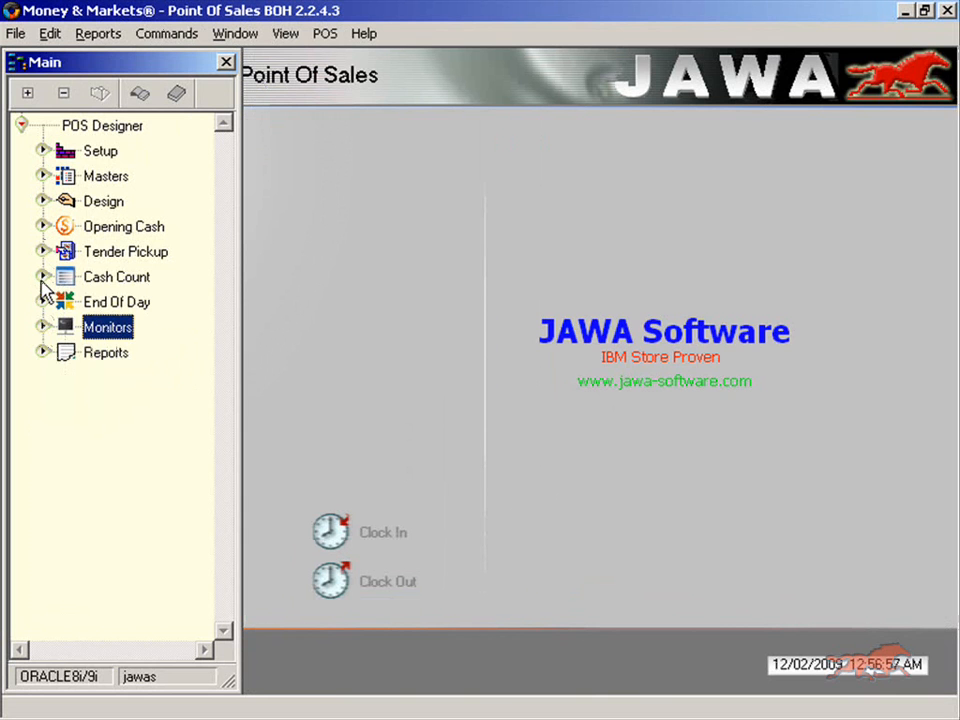
Open the cash count details of user 1 in Cash Count Maintenance.
{"action": "left_click", "coordinate": [43, 277]}
{"action": "left_click", "coordinate": [141, 304]}
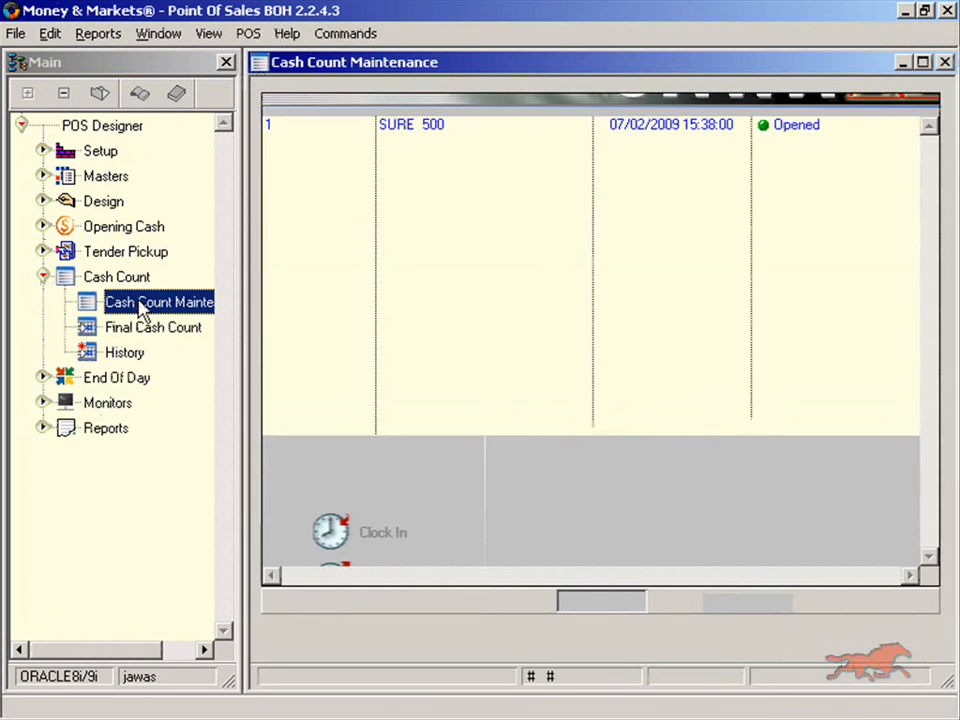
{"action": "left_click", "coordinate": [479, 130]}
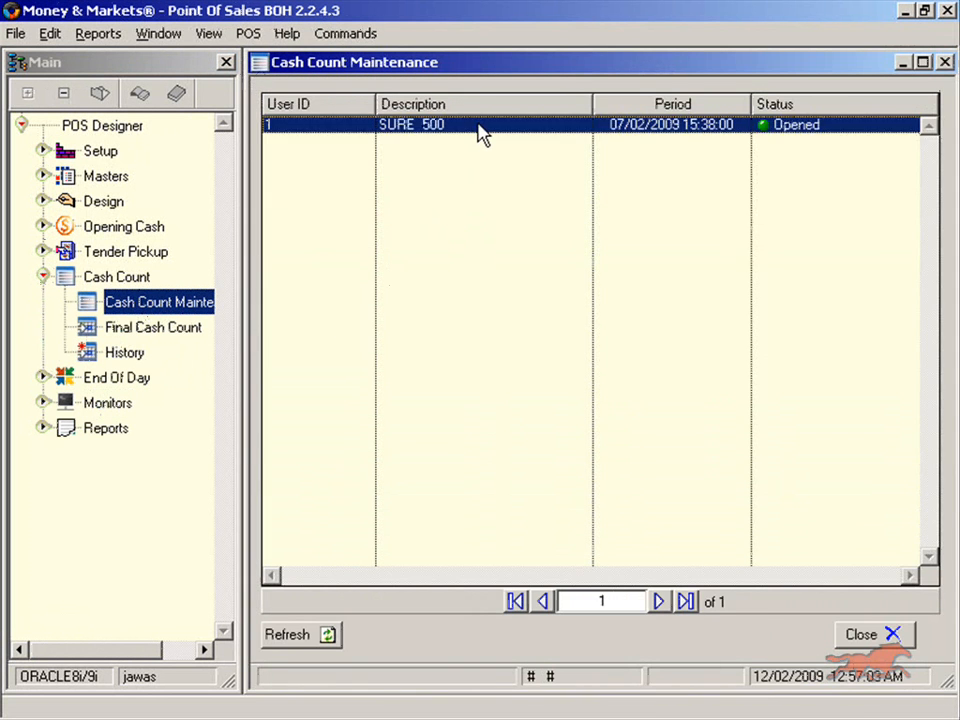
{"action": "double_click", "coordinate": [479, 128]}
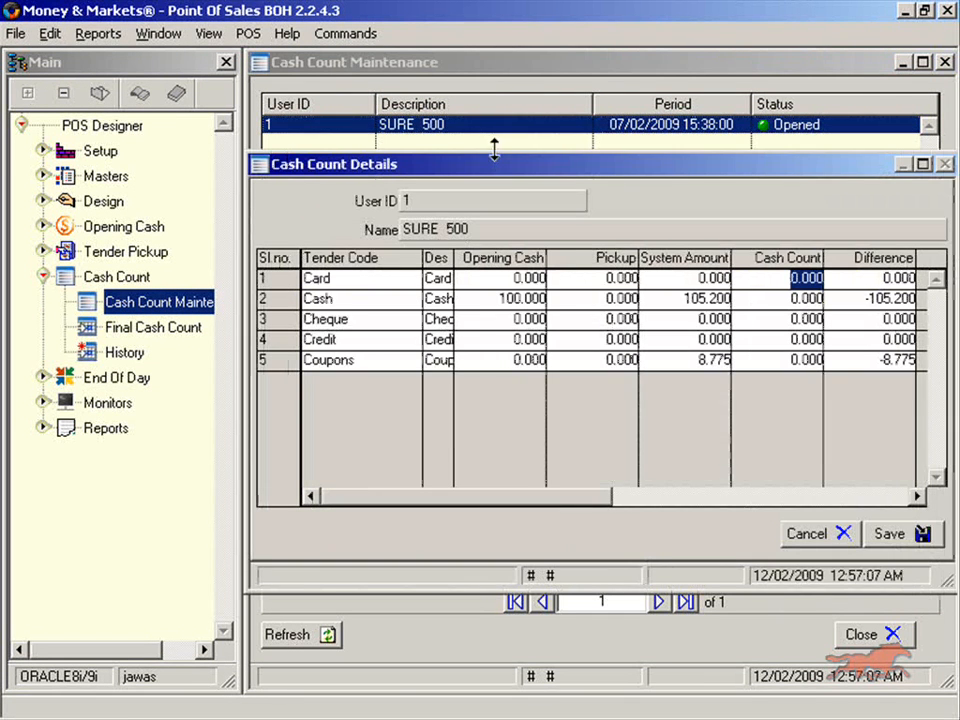
{"action": "left_click_drag", "start_coordinate": [508, 165], "coordinate": [403, 161]}
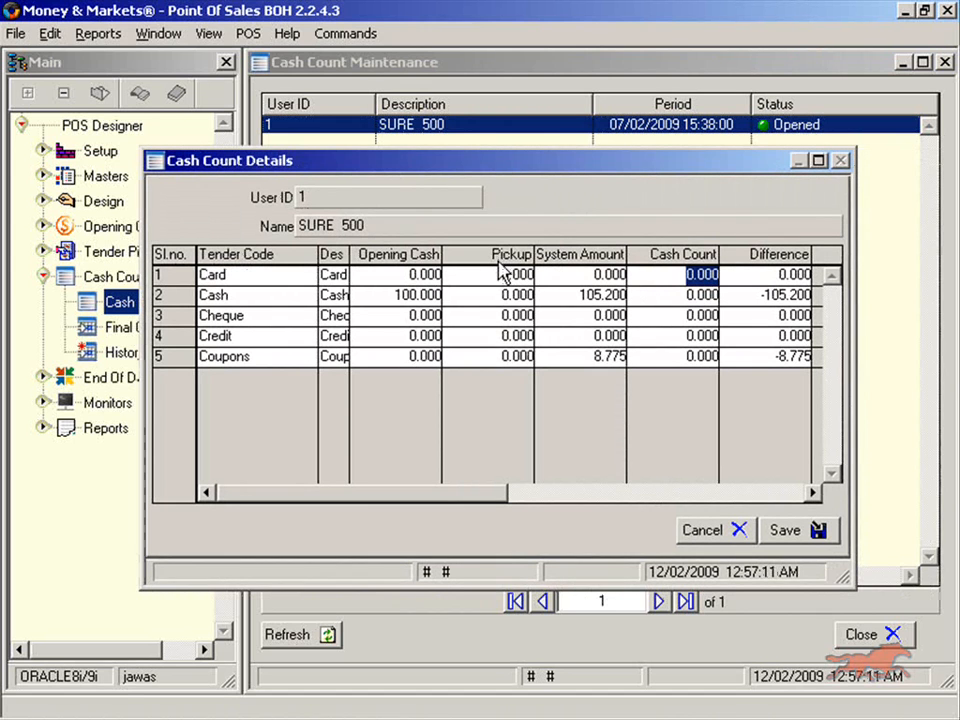
Set the cash count to 105.2 for Cash and 8.775 for Coupons, save it, and close Cash Count Maintenance.
{"action": "left_click", "coordinate": [715, 294]}
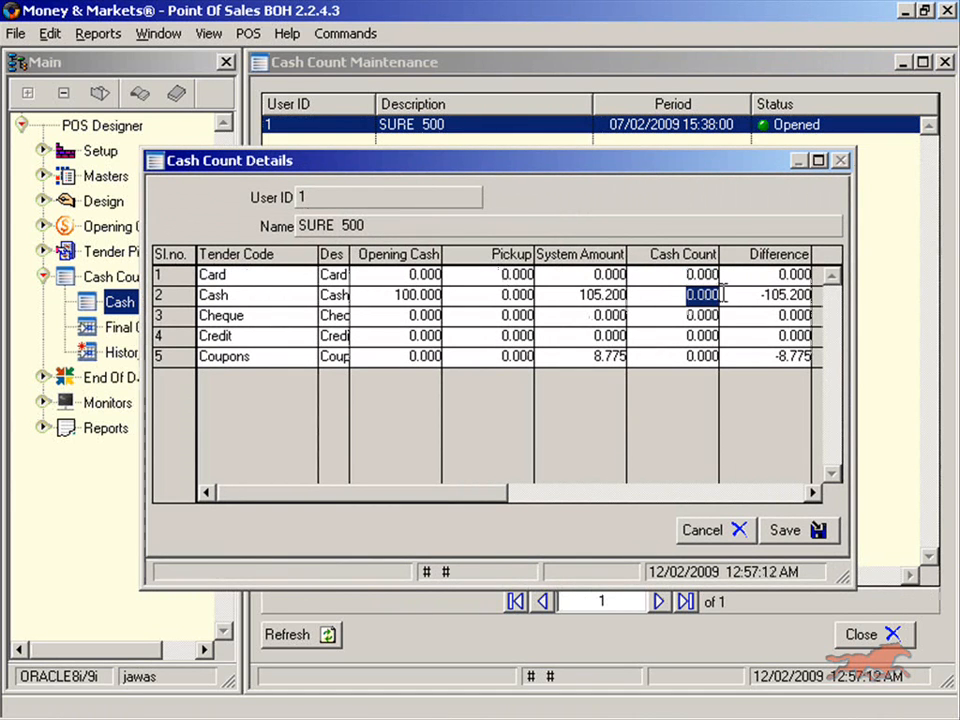
{"action": "type", "text": "105.2"}
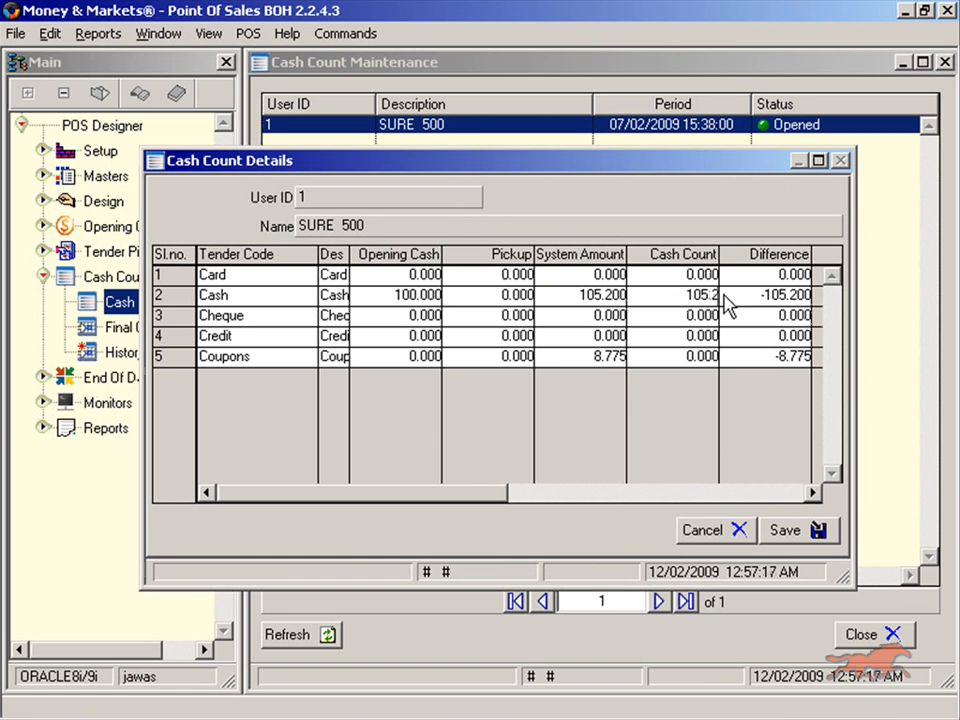
{"action": "left_click", "coordinate": [686, 356]}
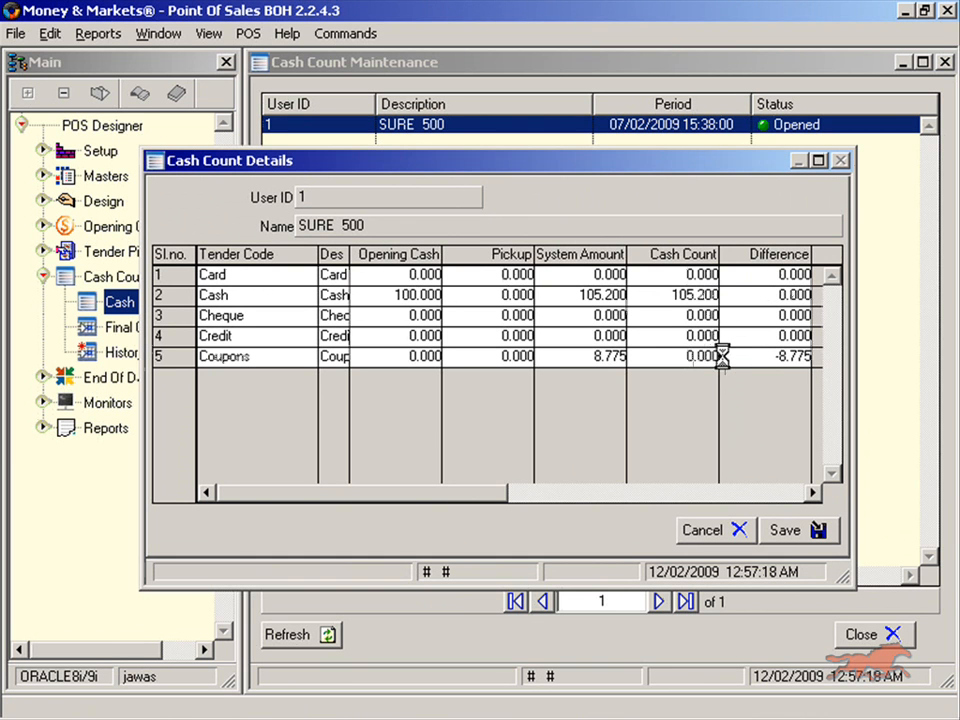
{"action": "left_click", "coordinate": [722, 357]}
{"action": "type", "text": "8"}
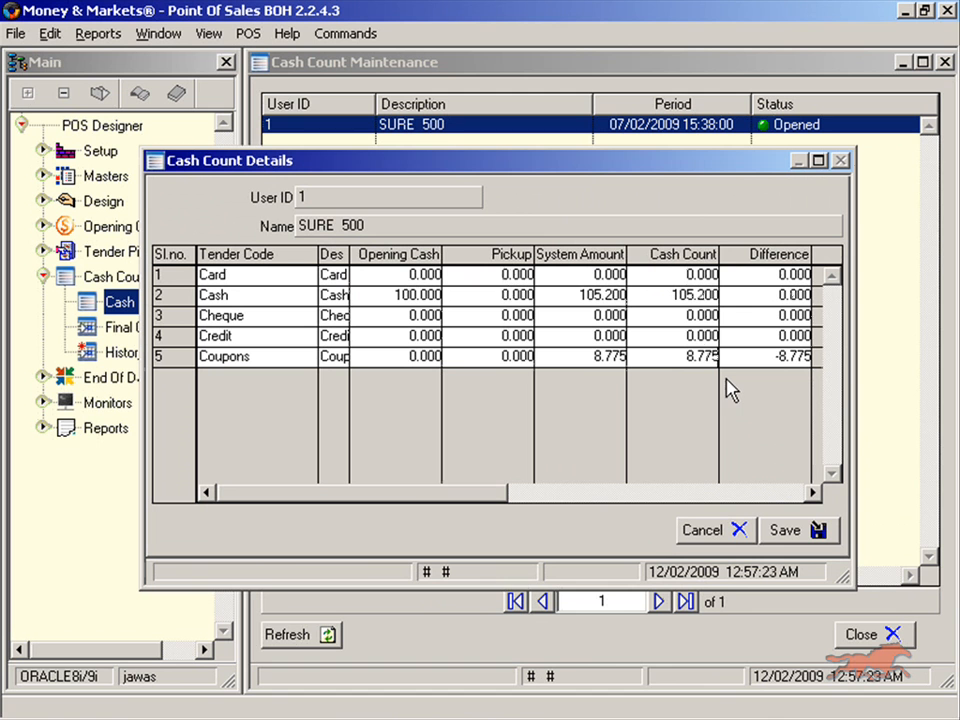
{"action": "type", "text": ".775"}
{"action": "left_click", "coordinate": [785, 530]}
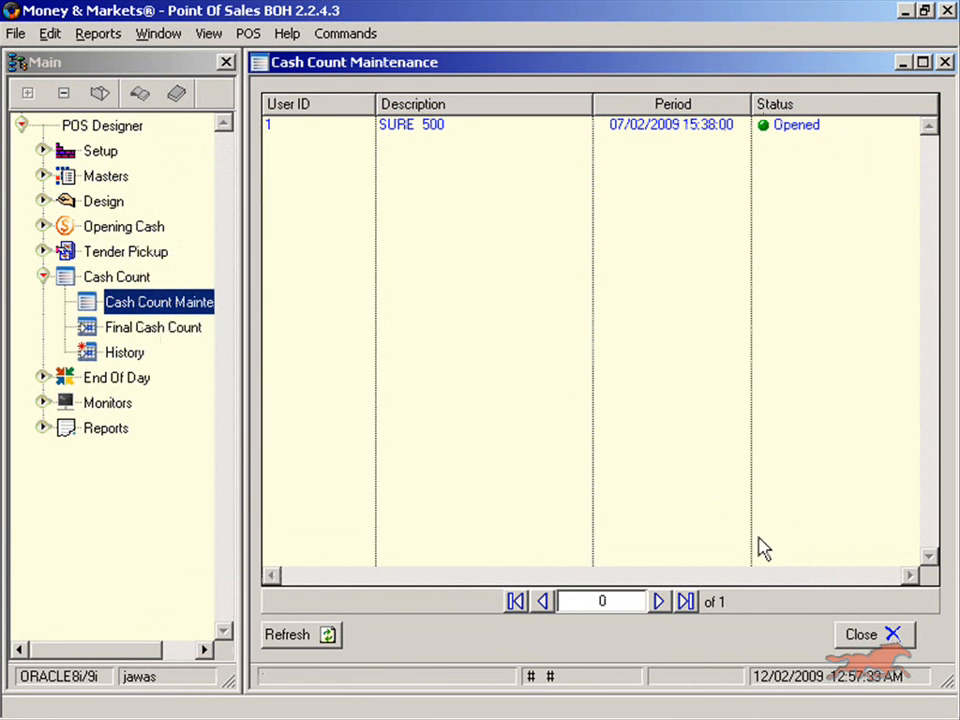
{"action": "left_click", "coordinate": [851, 635]}
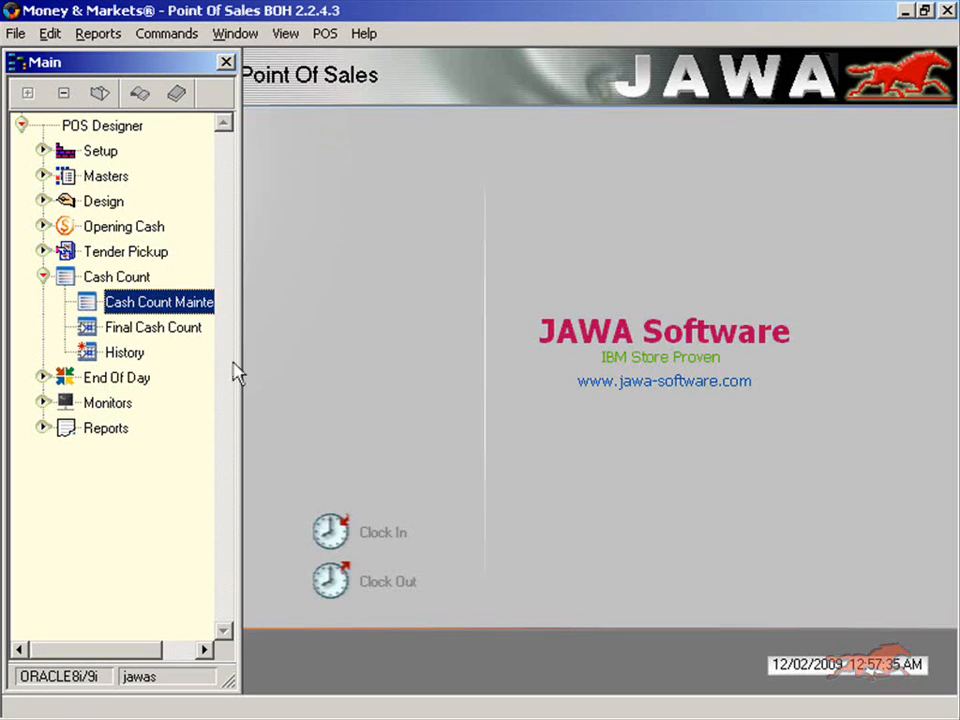
Start the Final Cash Count for user 1 and void the incomplete sales with the reason WRONG ITEMS.
{"action": "left_click", "coordinate": [155, 330]}
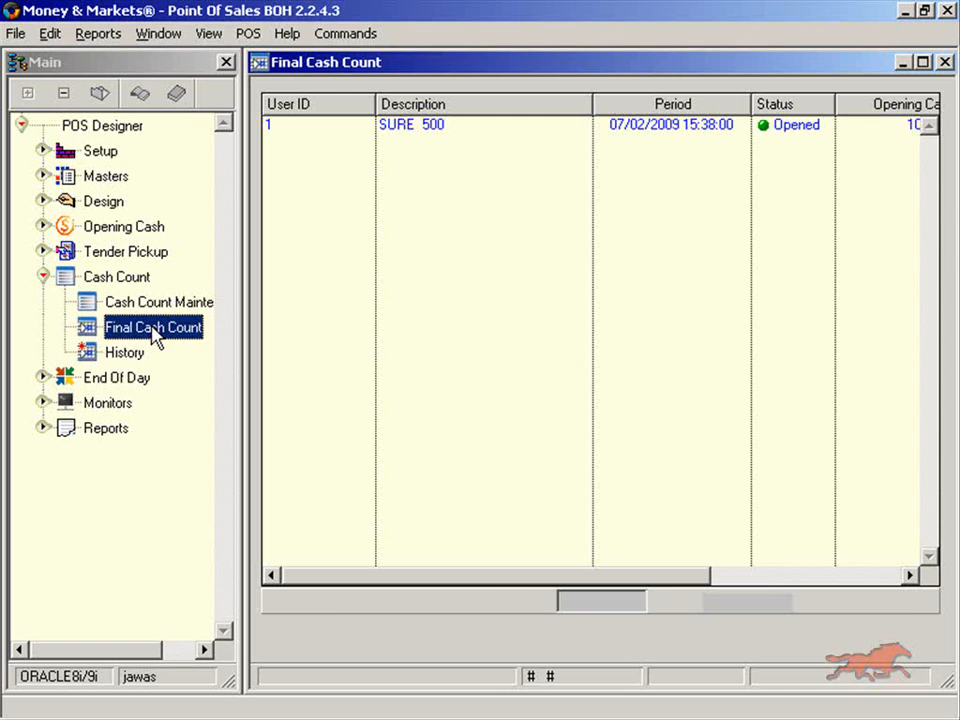
{"action": "left_click", "coordinate": [431, 130]}
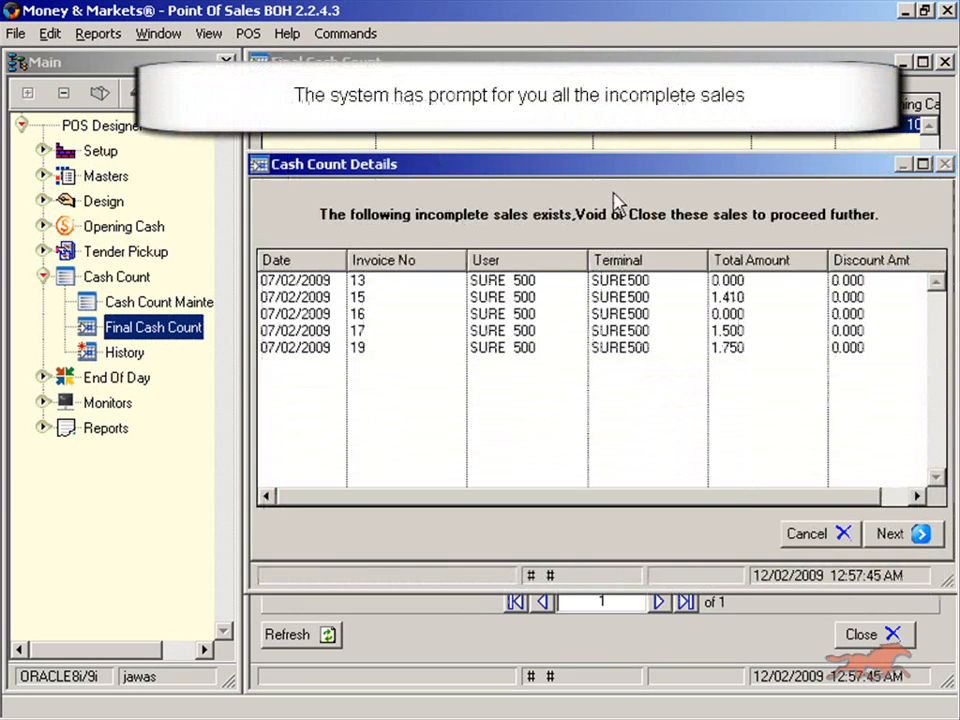
{"action": "left_click_drag", "start_coordinate": [617, 180], "coordinate": [507, 167]}
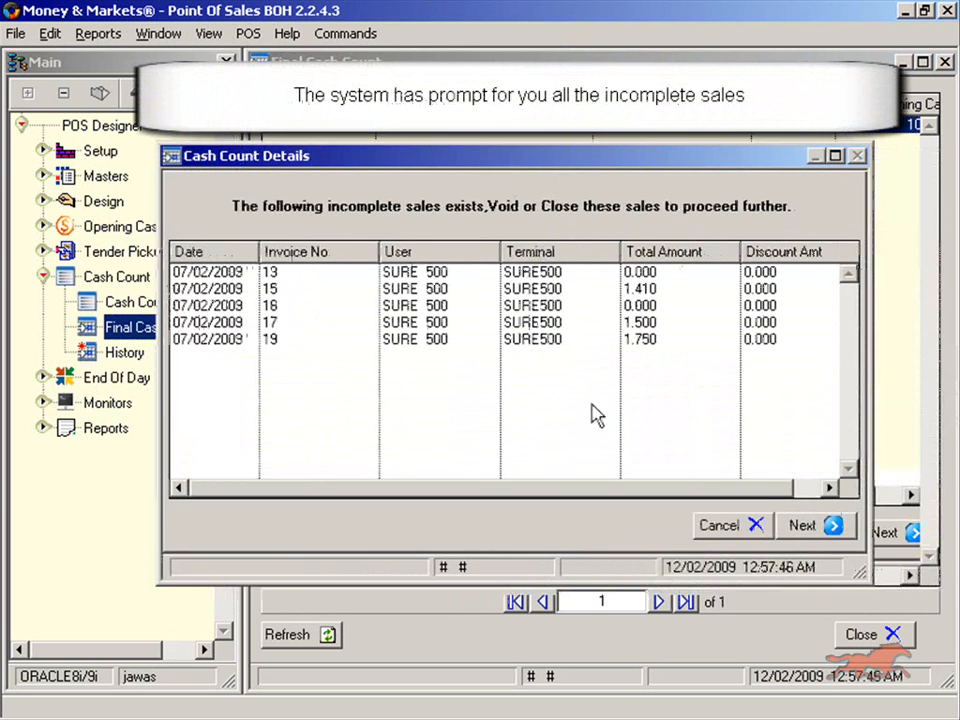
{"action": "left_click", "coordinate": [773, 530]}
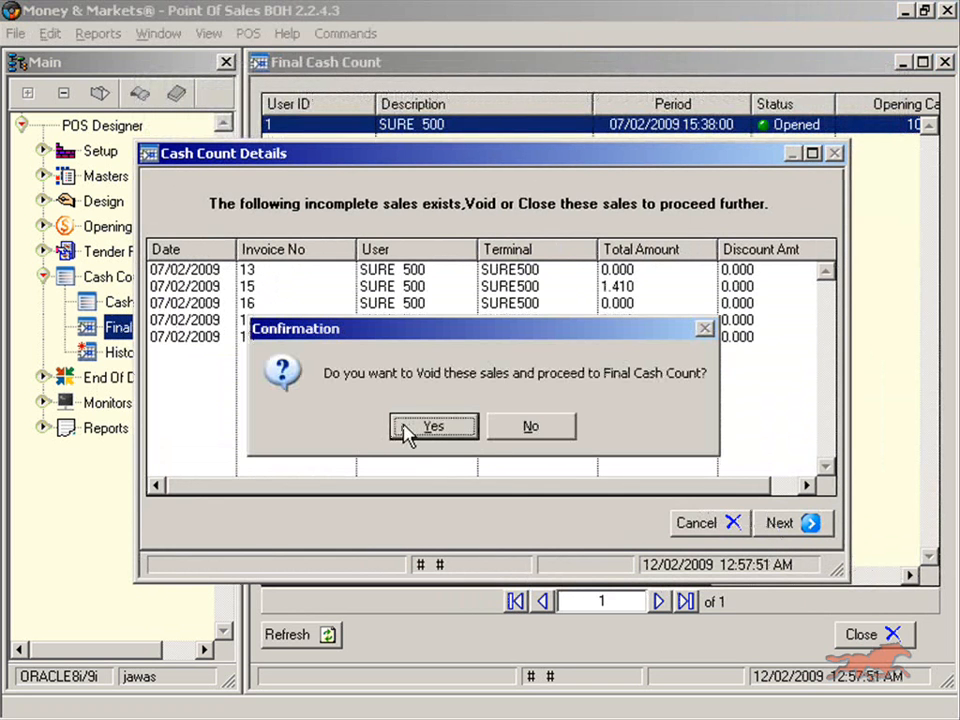
{"action": "left_click", "coordinate": [430, 427]}
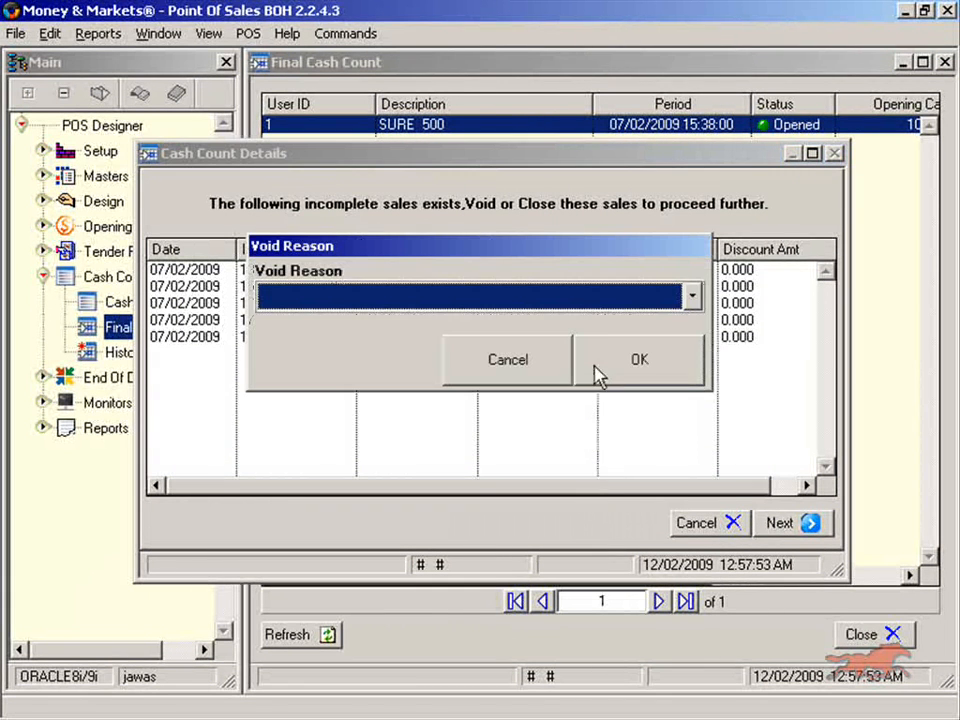
{"action": "left_click", "coordinate": [598, 298]}
{"action": "left_click", "coordinate": [598, 326]}
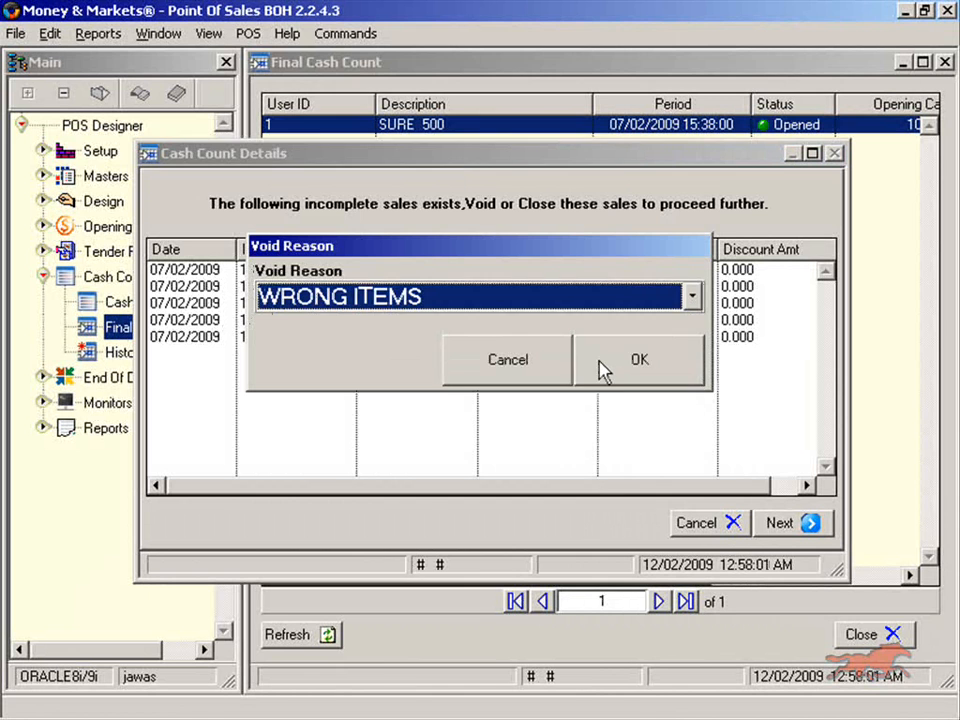
{"action": "left_click", "coordinate": [603, 368]}
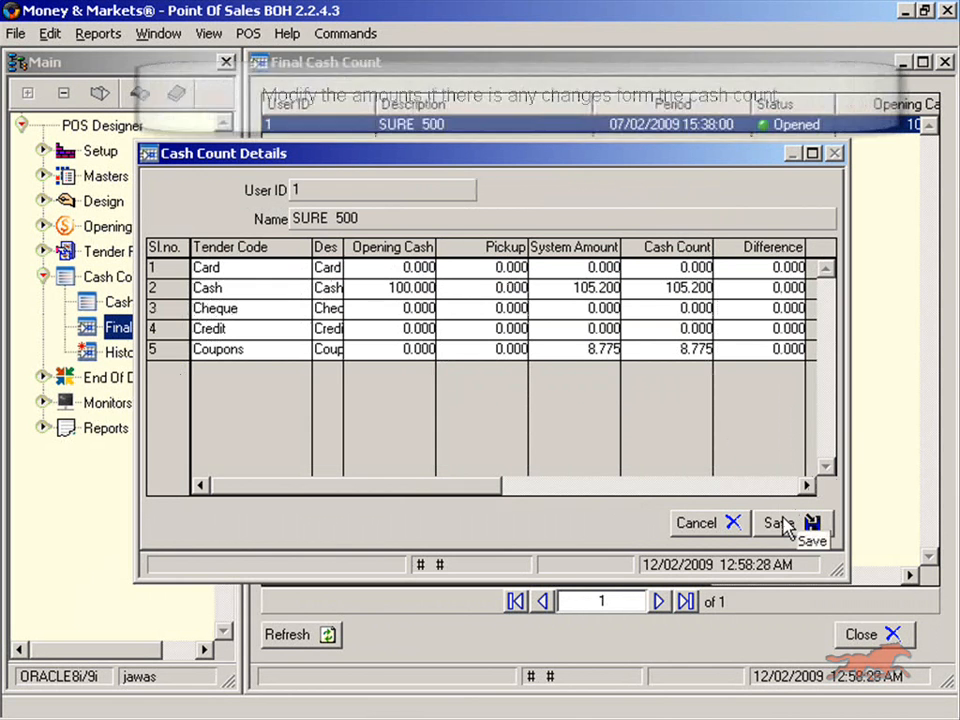
Save the final cash count with the amounts unmodified and close the Final Cash Count window.
{"action": "left_click", "coordinate": [783, 519]}
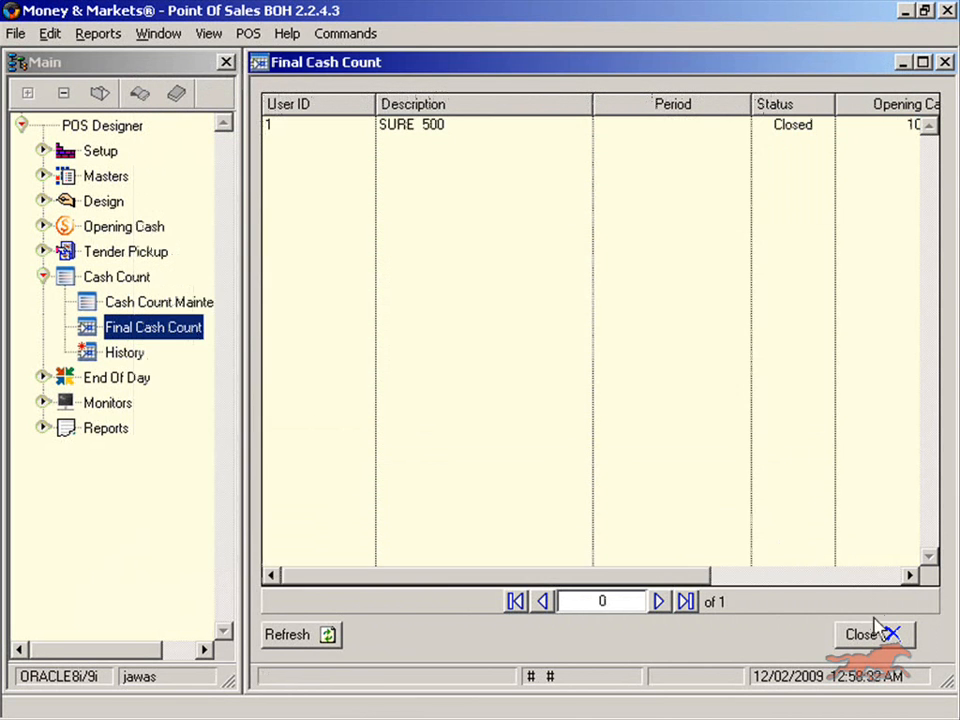
{"action": "left_click", "coordinate": [882, 634]}
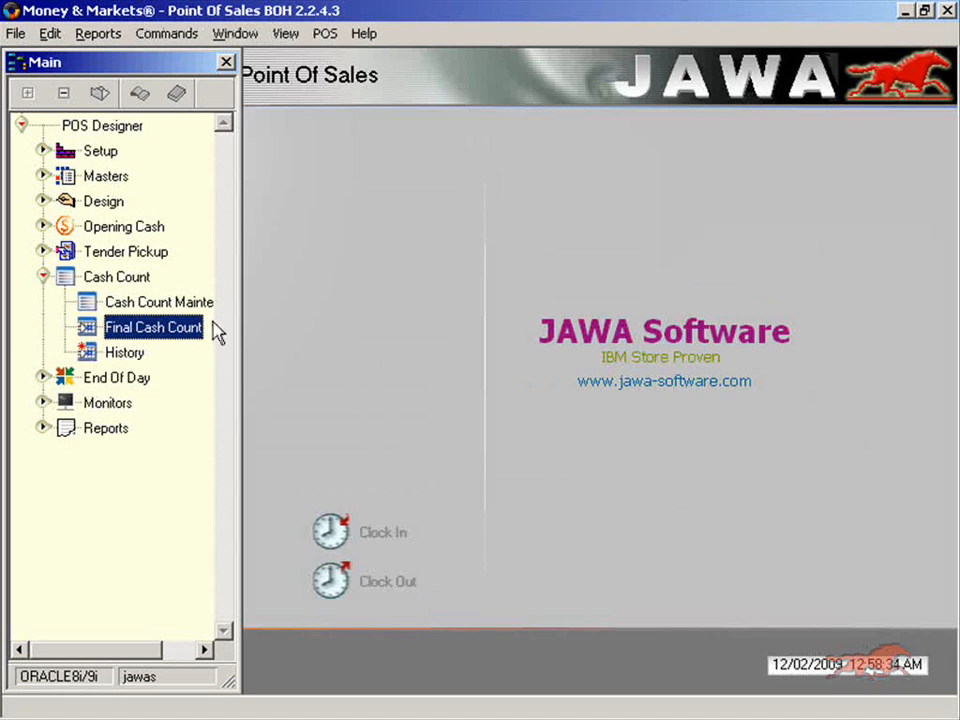
{"action": "left_click", "coordinate": [42, 276]}
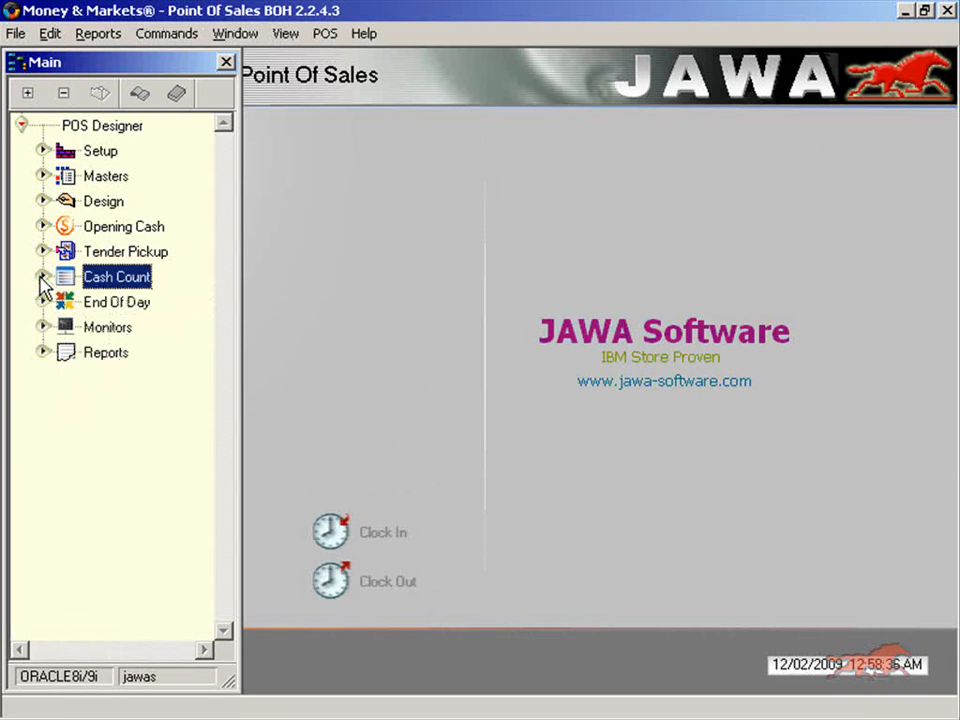
Open the End Of Day Process and select terminal 1 (SURE500) for it.
{"action": "left_click", "coordinate": [42, 301]}
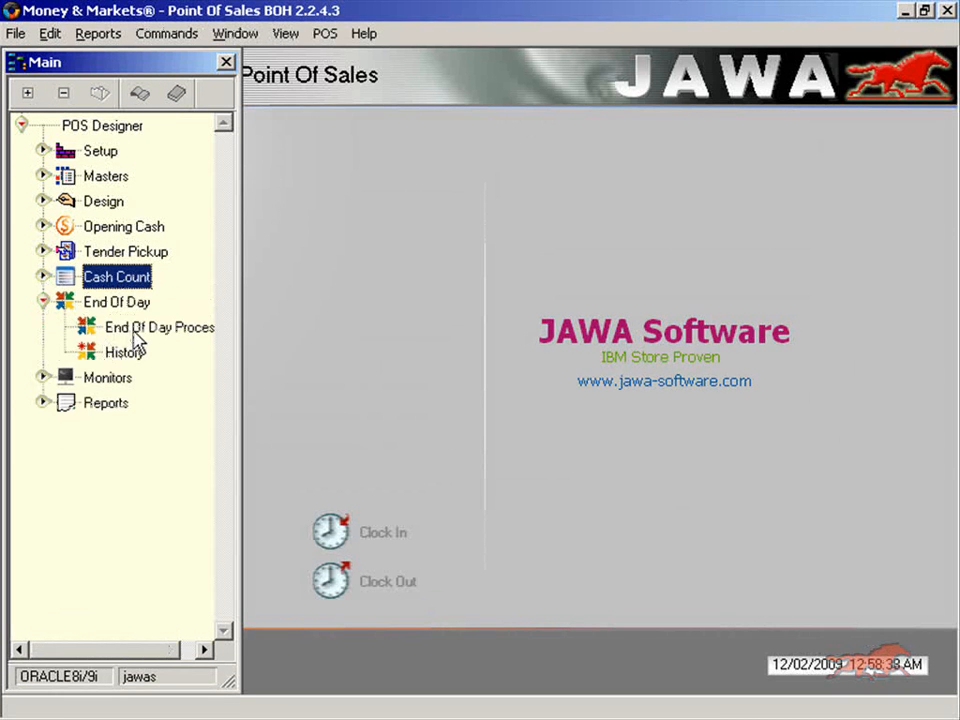
{"action": "left_click", "coordinate": [134, 334]}
{"action": "double_click", "coordinate": [134, 336]}
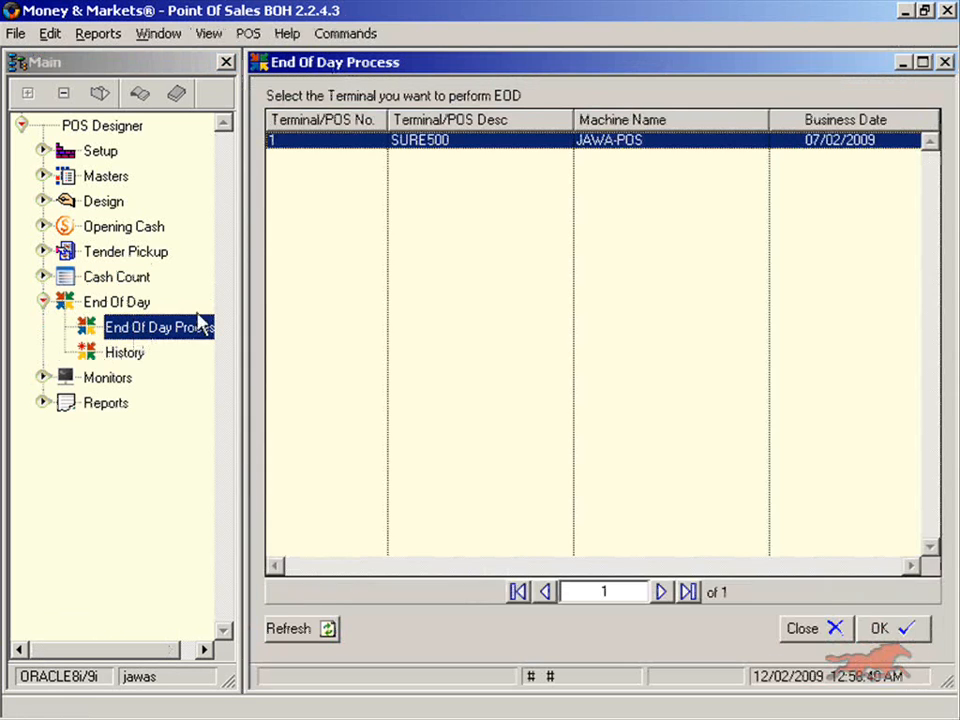
{"action": "double_click", "coordinate": [447, 148]}
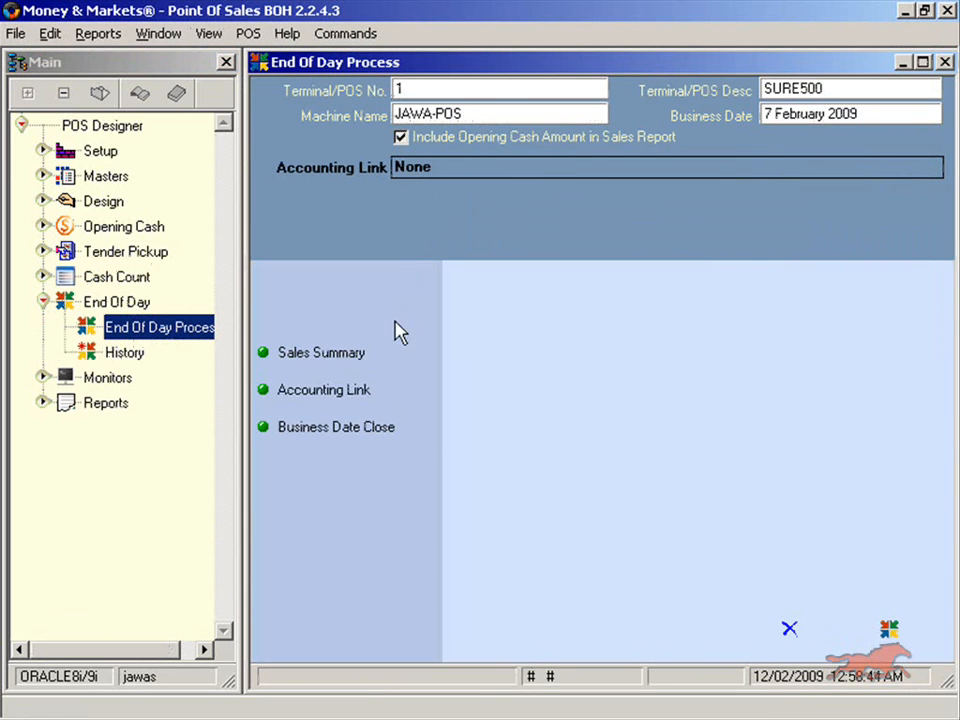
Run the end of day for the terminal and accept the print setup with A4 paper in portrait orientation.
{"action": "left_click", "coordinate": [893, 624]}
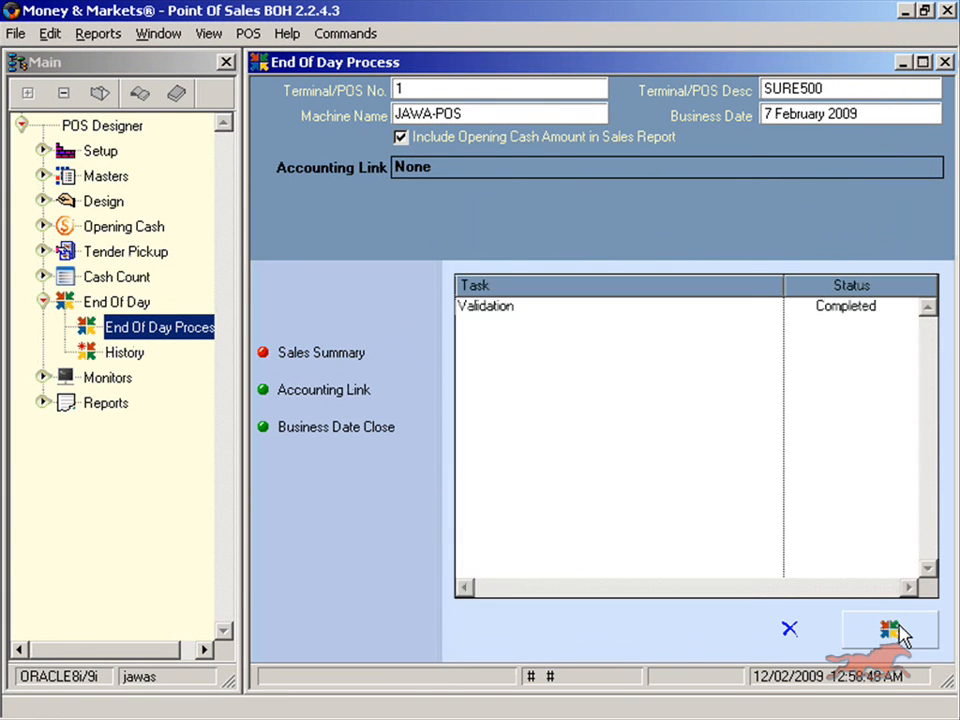
{"action": "left_click", "coordinate": [713, 574]}
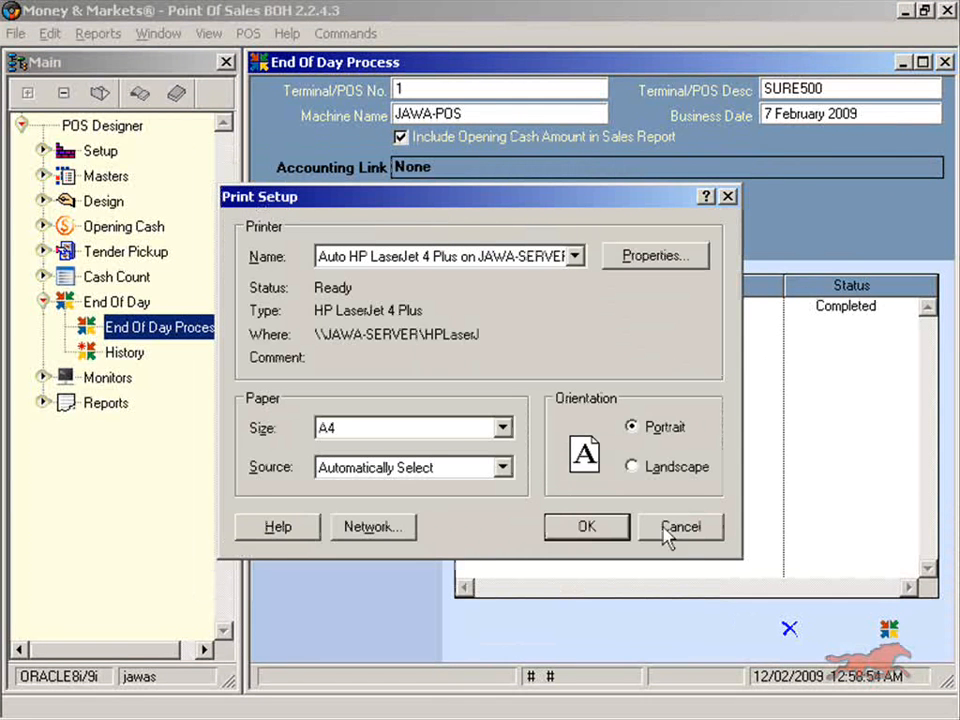
{"action": "left_click", "coordinate": [617, 522]}
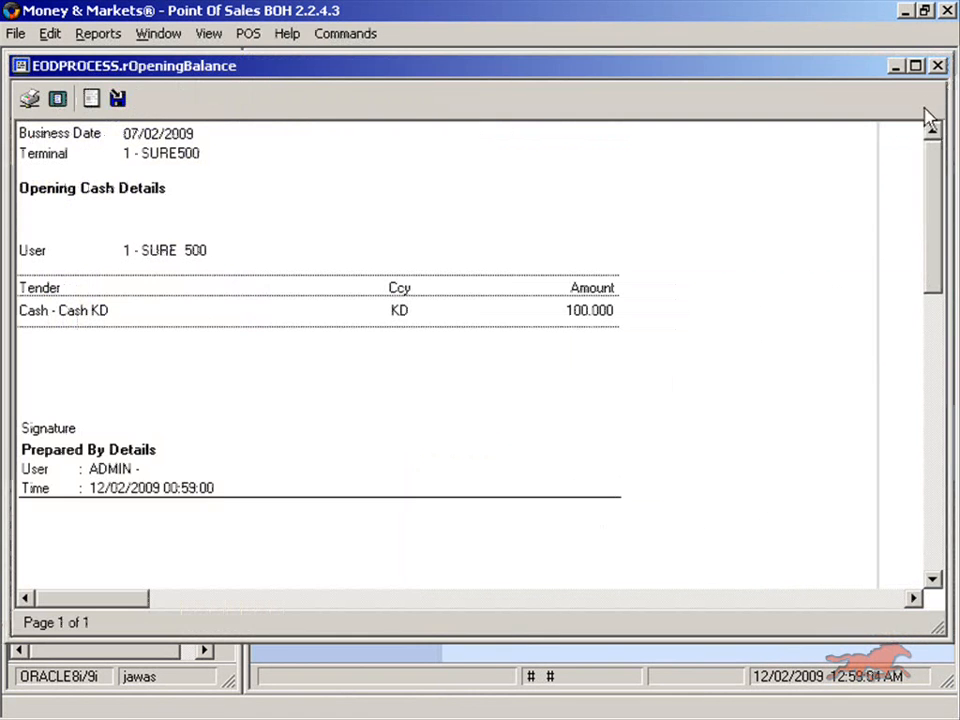
Close the opening cash, final cash count and item daily sales reports, and exit the End Of Day Process.
{"action": "left_click", "coordinate": [938, 66]}
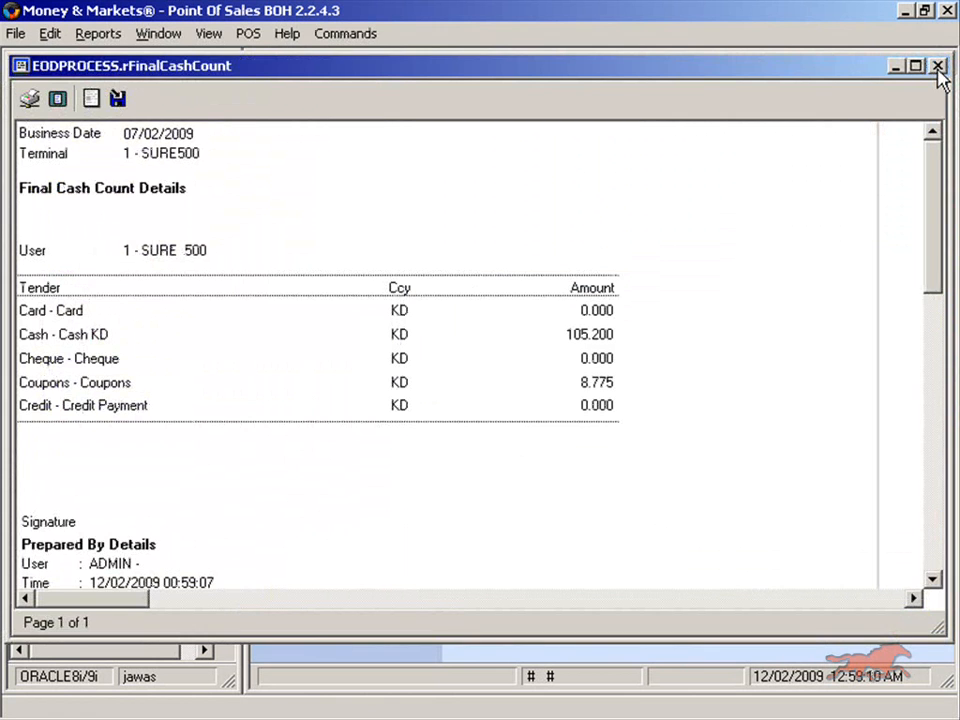
{"action": "left_click", "coordinate": [938, 66]}
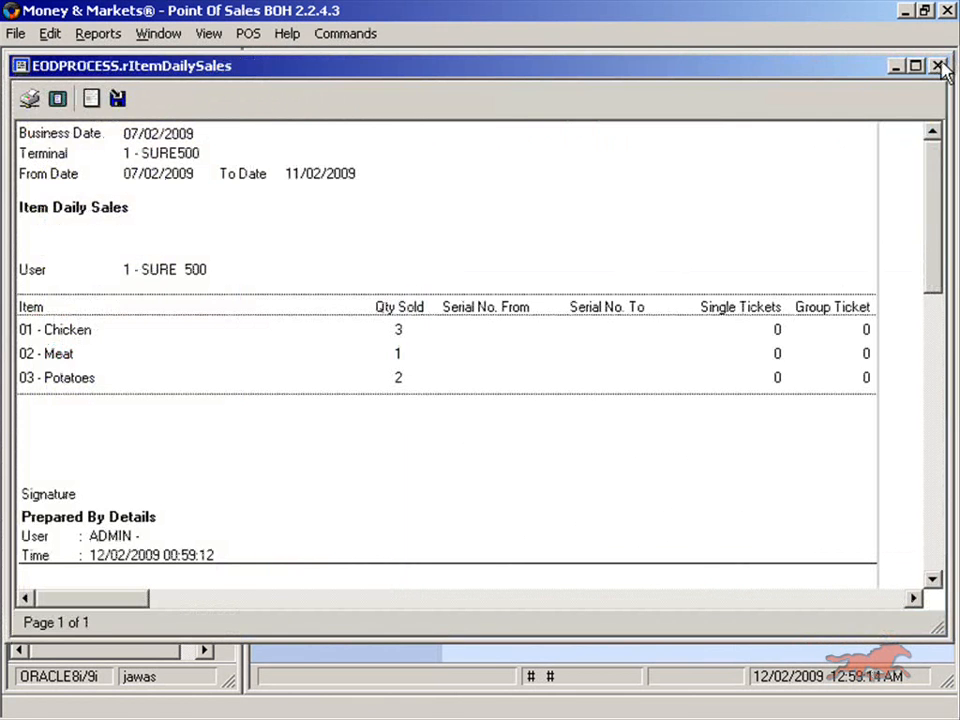
{"action": "left_click", "coordinate": [939, 66]}
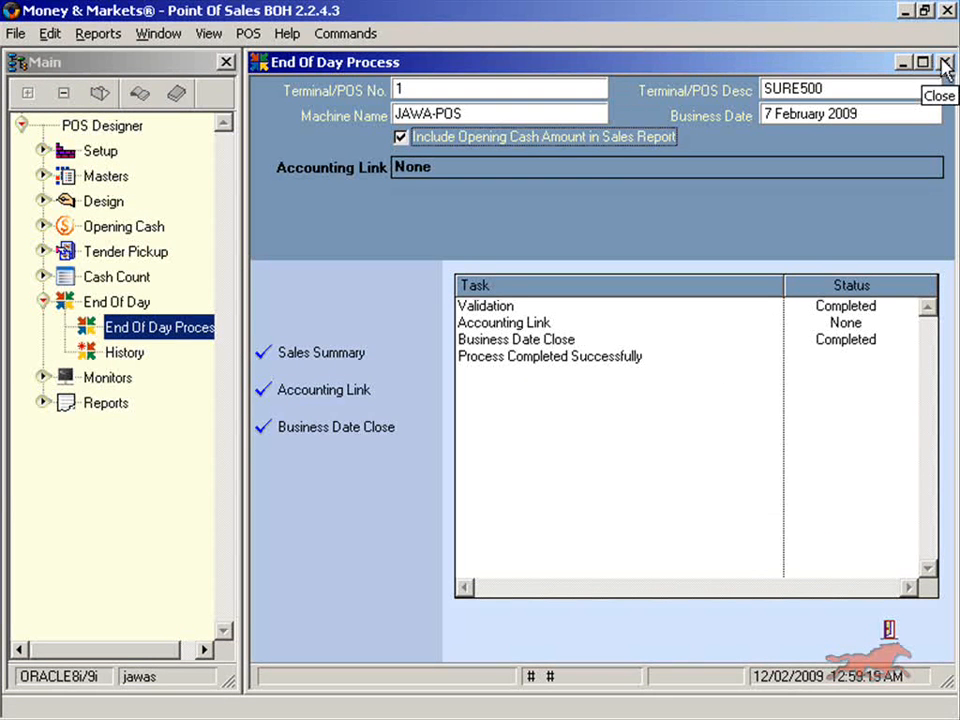
{"action": "left_click", "coordinate": [880, 628]}
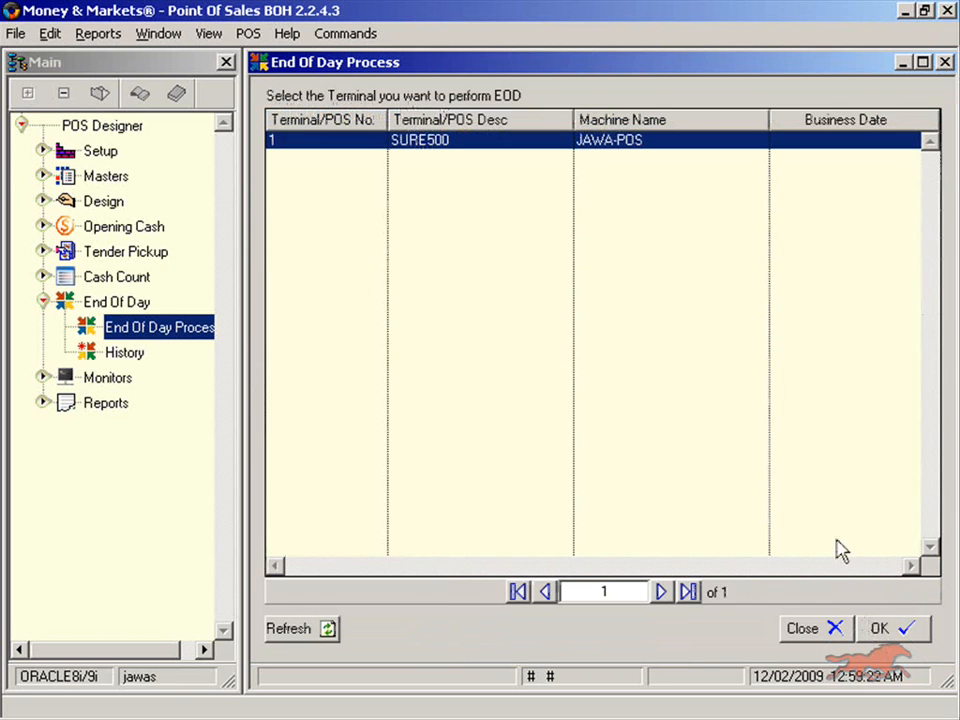
{"action": "double_click", "coordinate": [258, 63]}
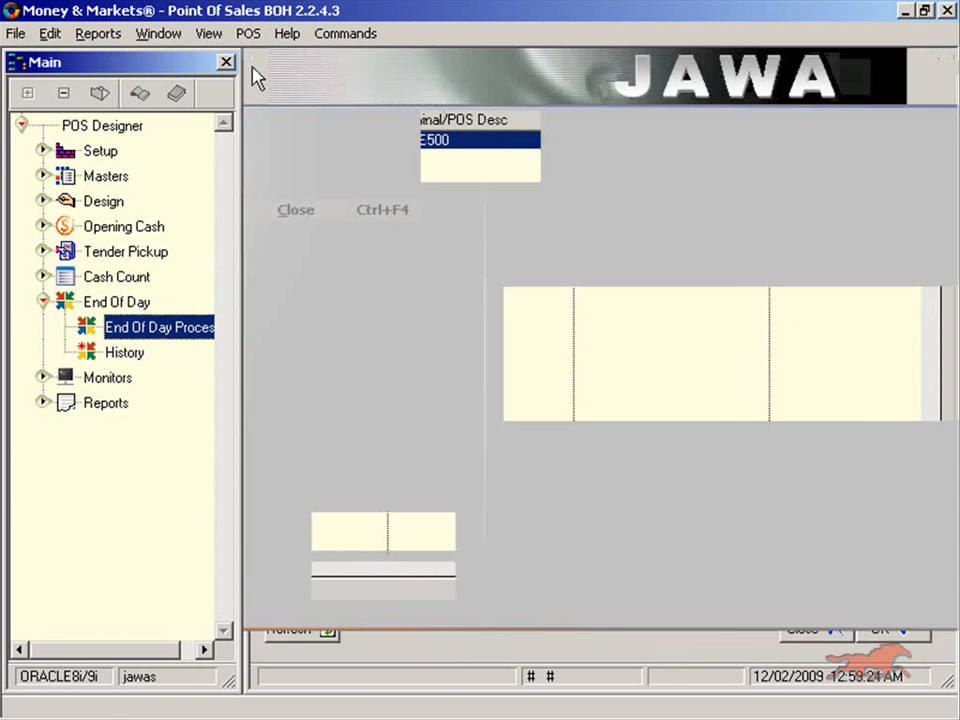
{"action": "left_click", "coordinate": [43, 301]}
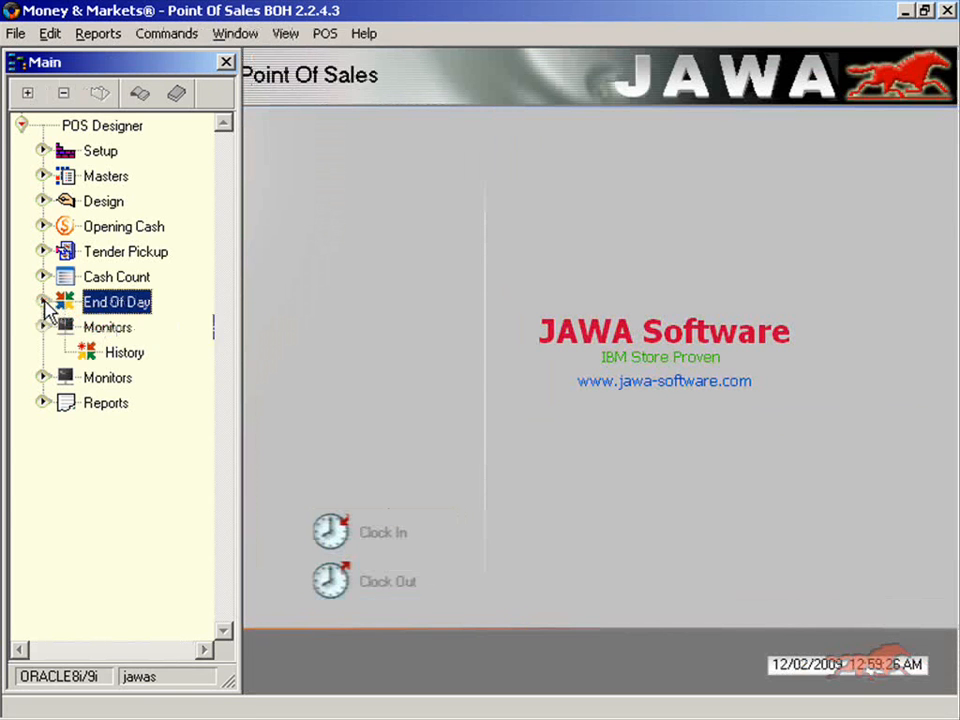
Look through the available back-office reports, including the Daily Analysis Report and Clock In Report.
{"action": "left_click", "coordinate": [42, 352]}
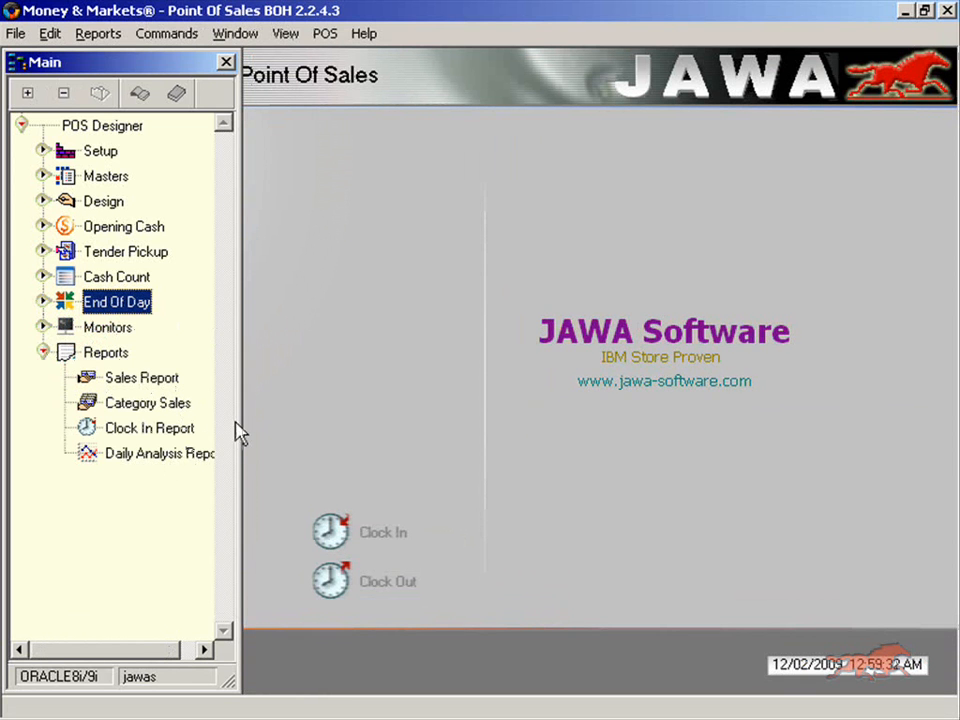
{"action": "left_click", "coordinate": [163, 457]}
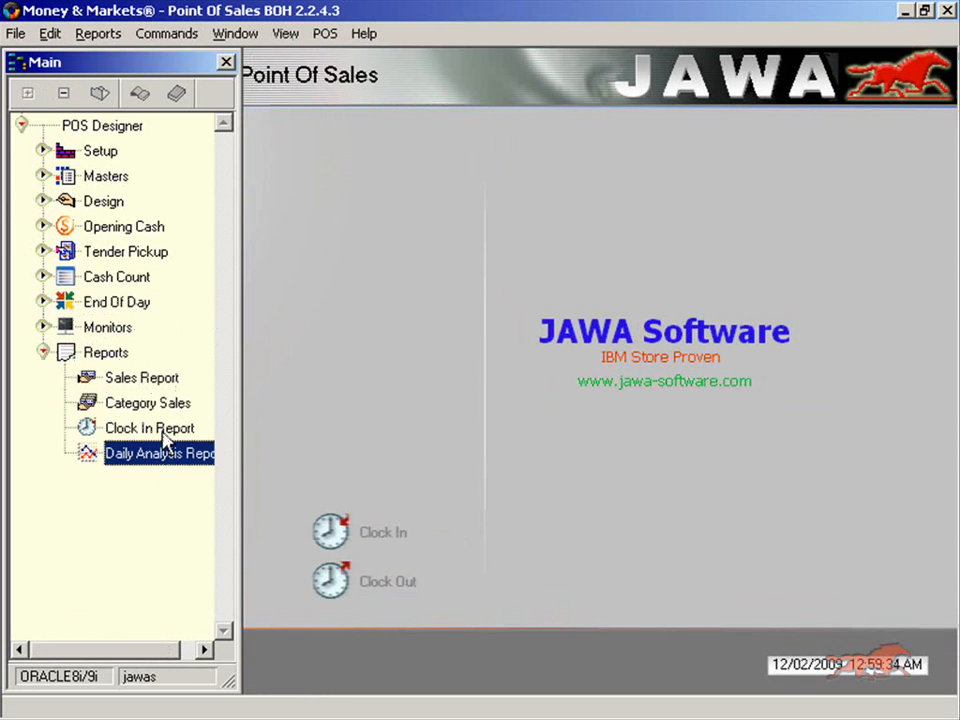
{"action": "left_click", "coordinate": [162, 432]}
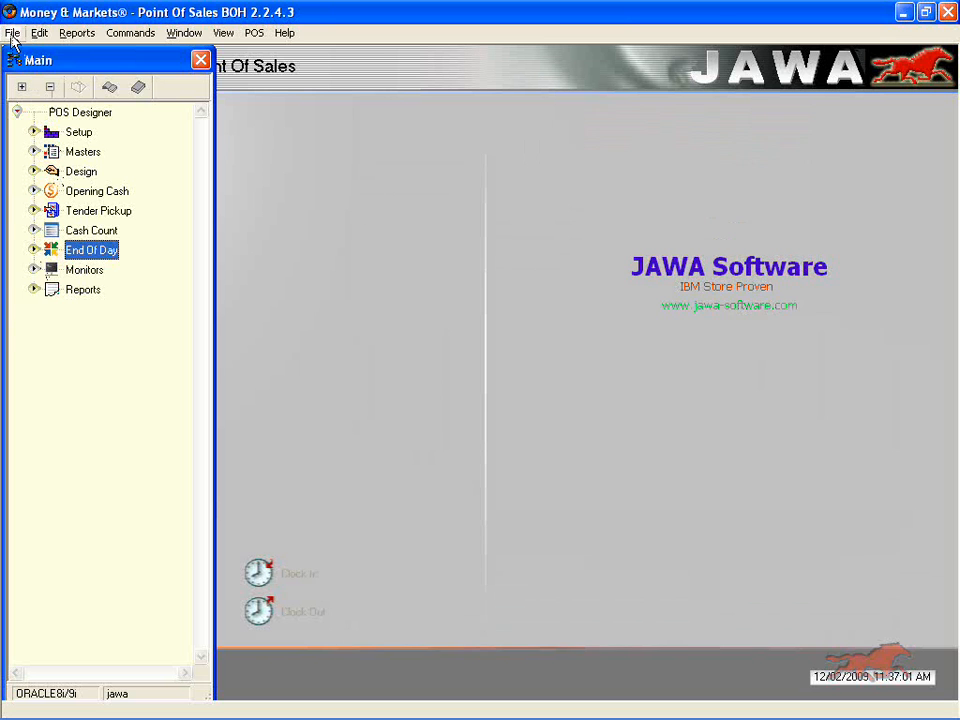
Sign out of the back office, dismiss the Sign On dialog and exit the application.
{"action": "left_click", "coordinate": [12, 33]}
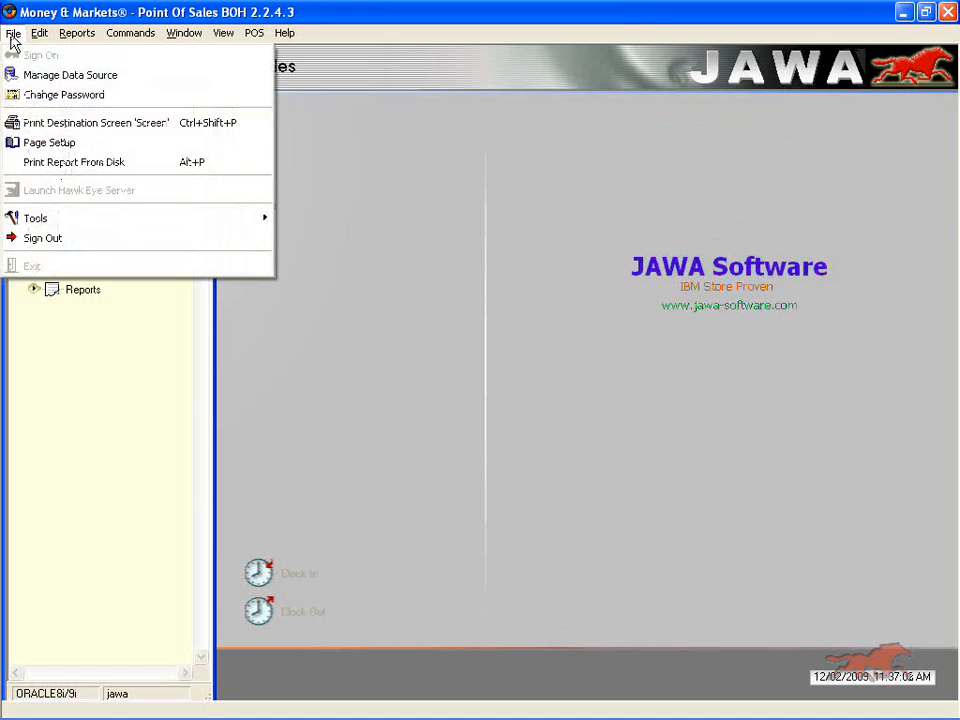
{"action": "left_click", "coordinate": [50, 237]}
{"action": "left_click", "coordinate": [444, 418]}
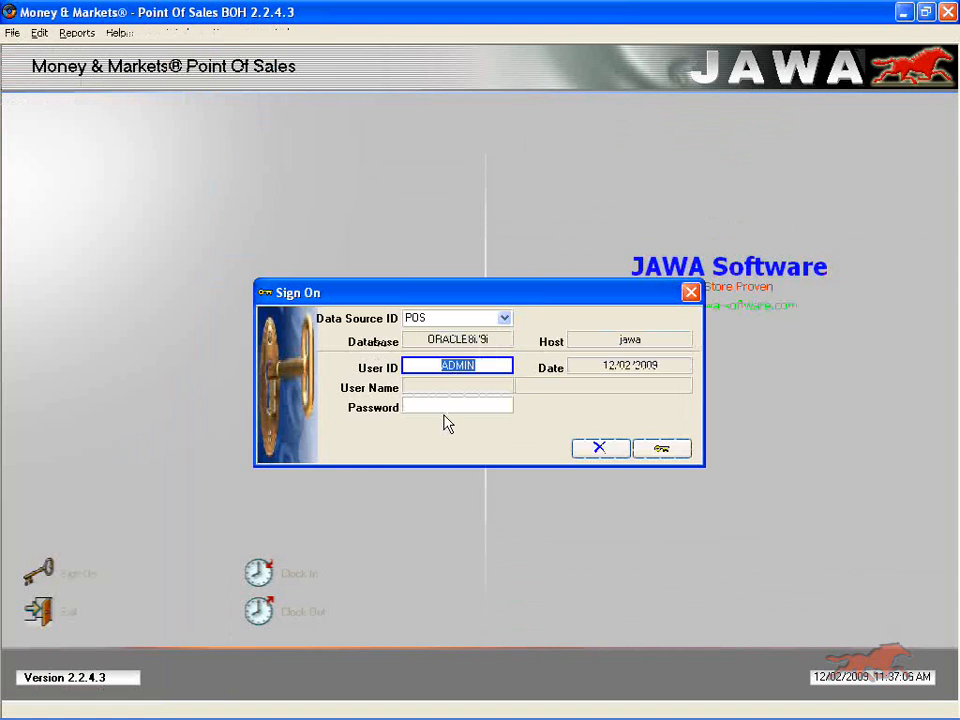
{"action": "left_click", "coordinate": [586, 455]}
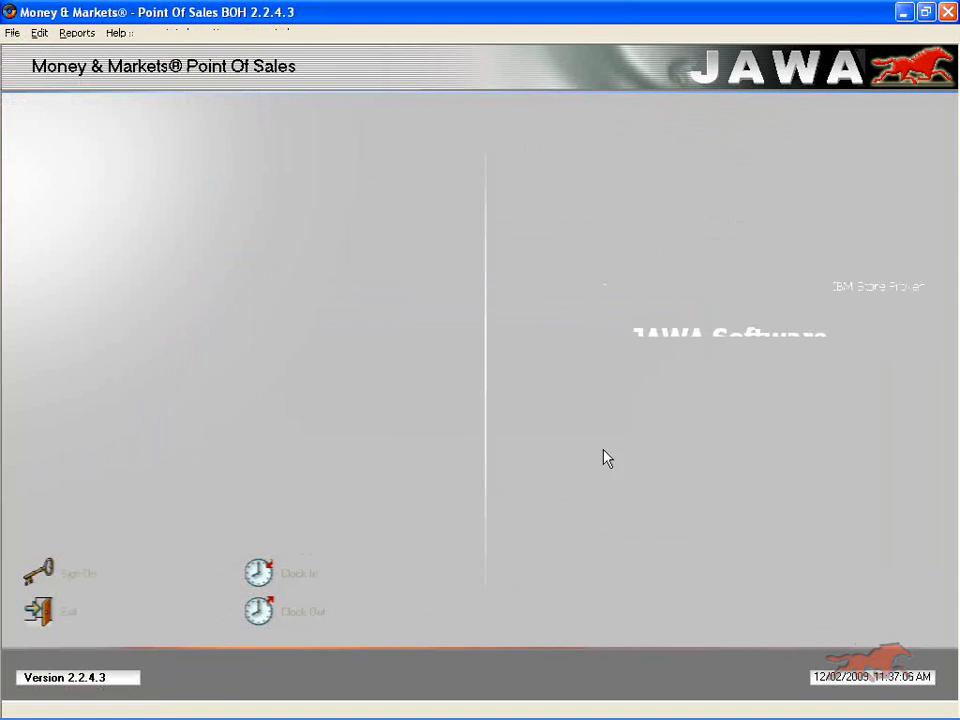
{"action": "left_click", "coordinate": [38, 610]}
{"action": "left_click", "coordinate": [433, 424]}
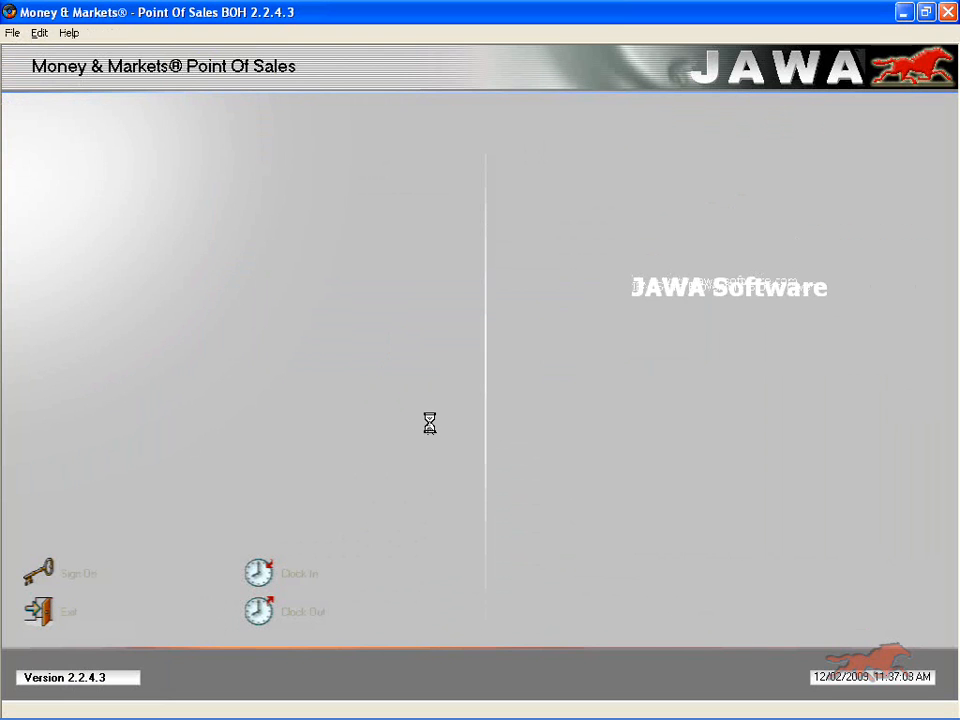